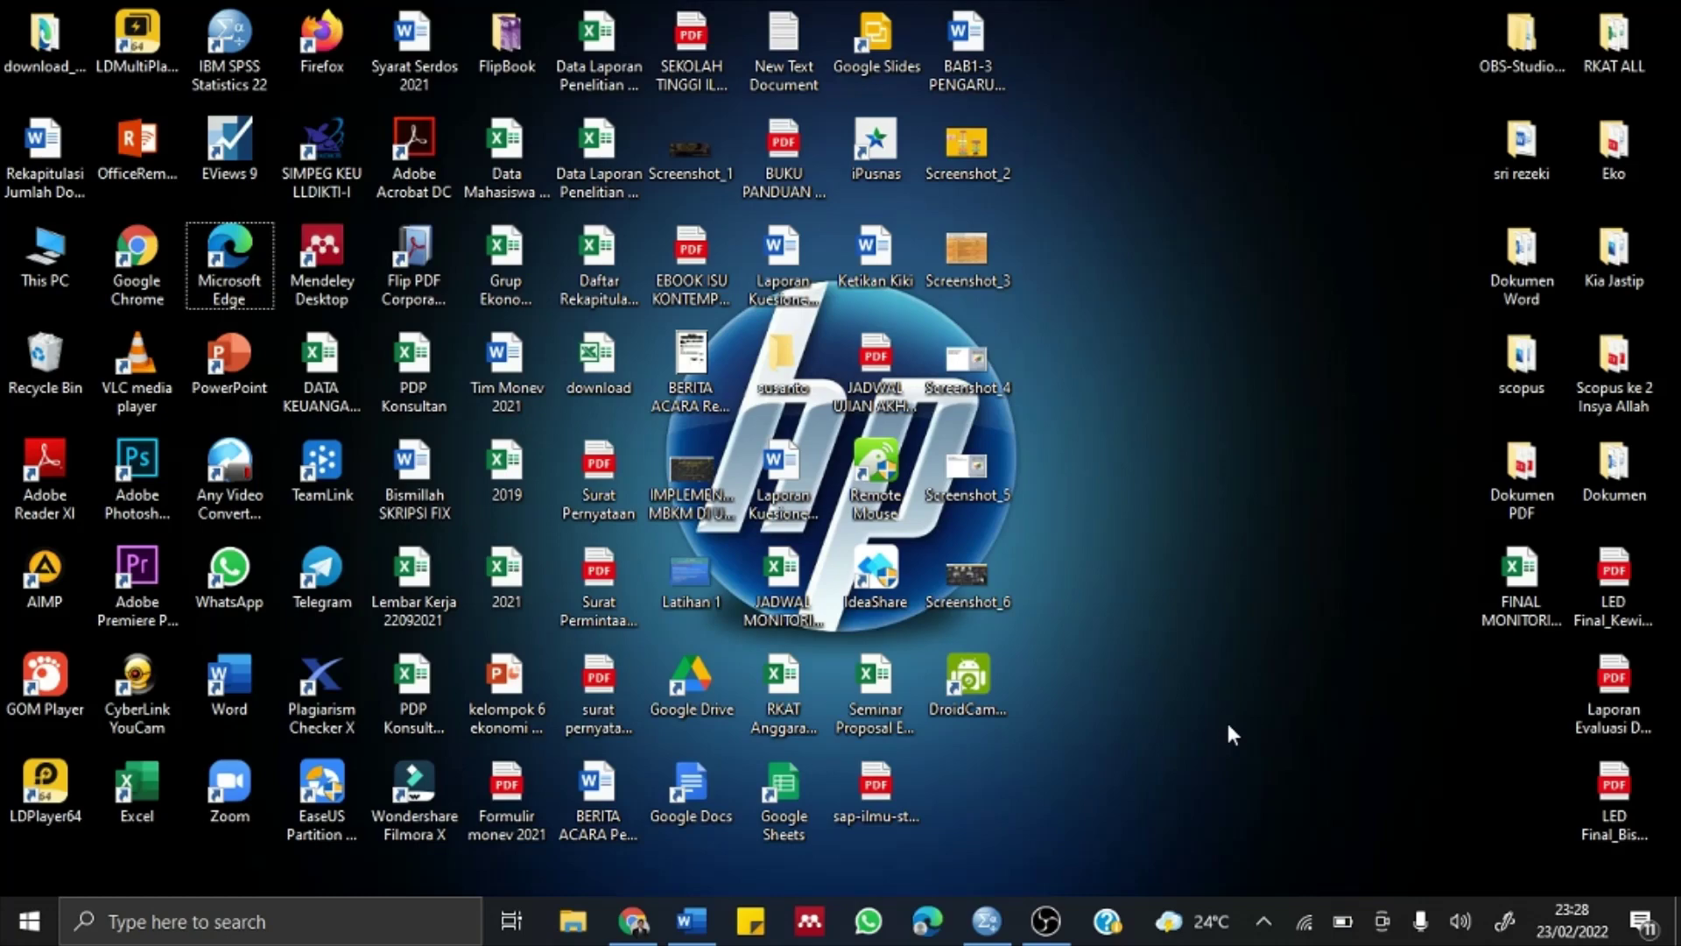
- Open the Word notes on Uji Validitas beside the SPSS data set and read the Pearson validity explanation and decision rules
left_click(691, 921)
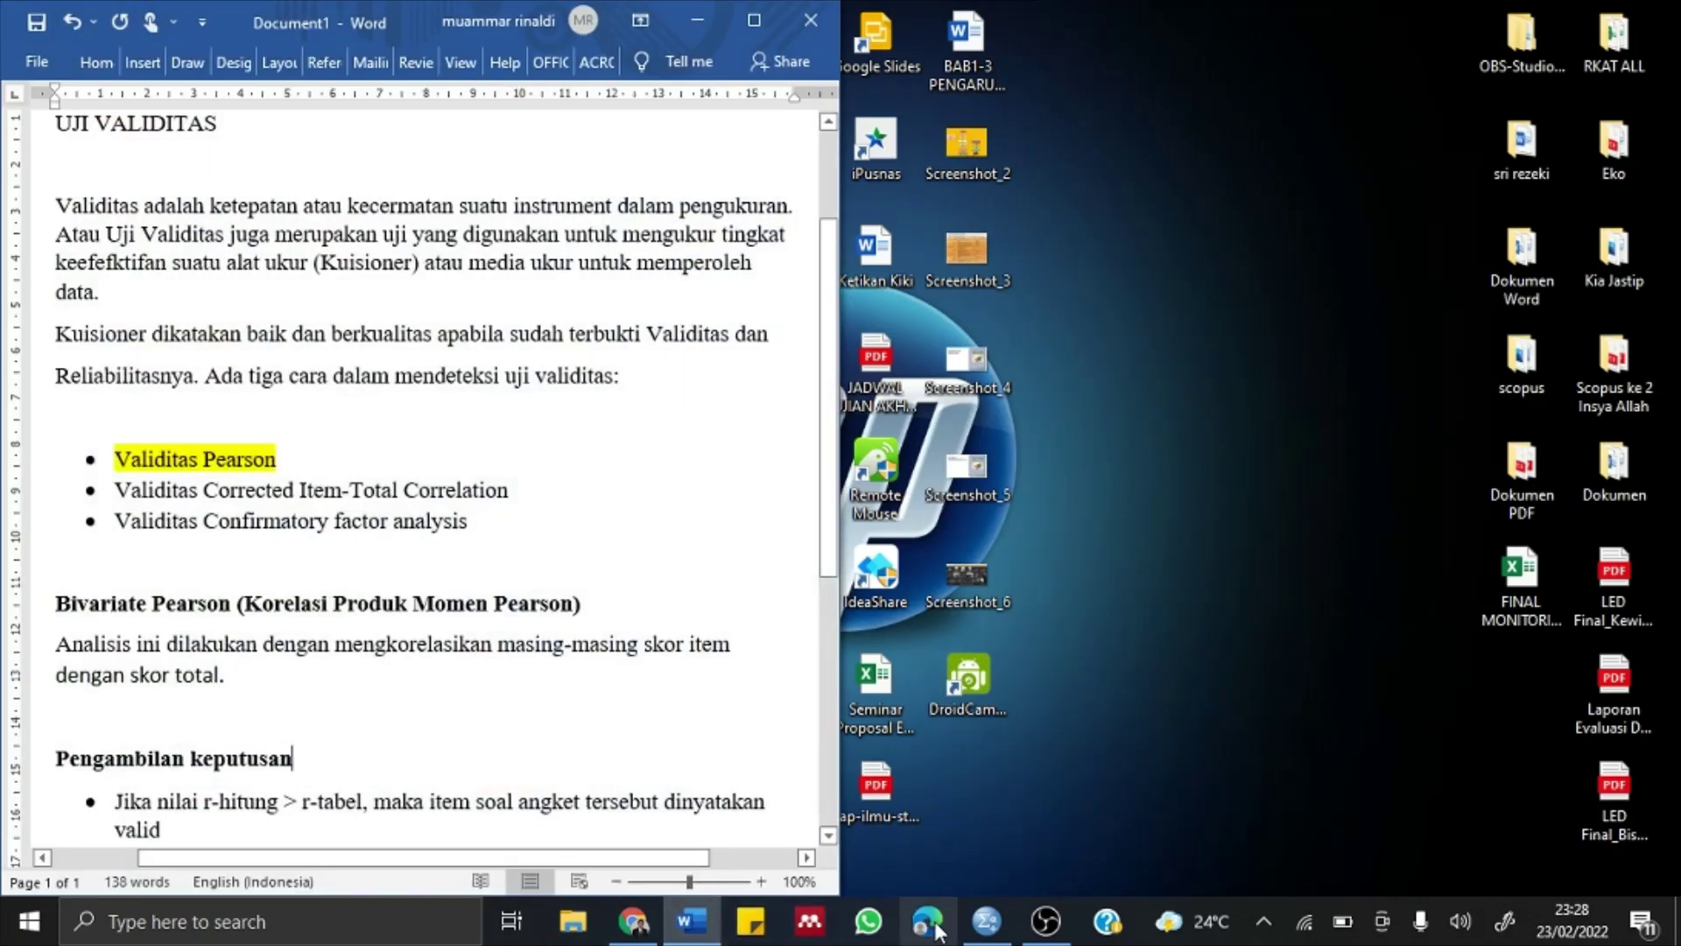
left_click(989, 924)
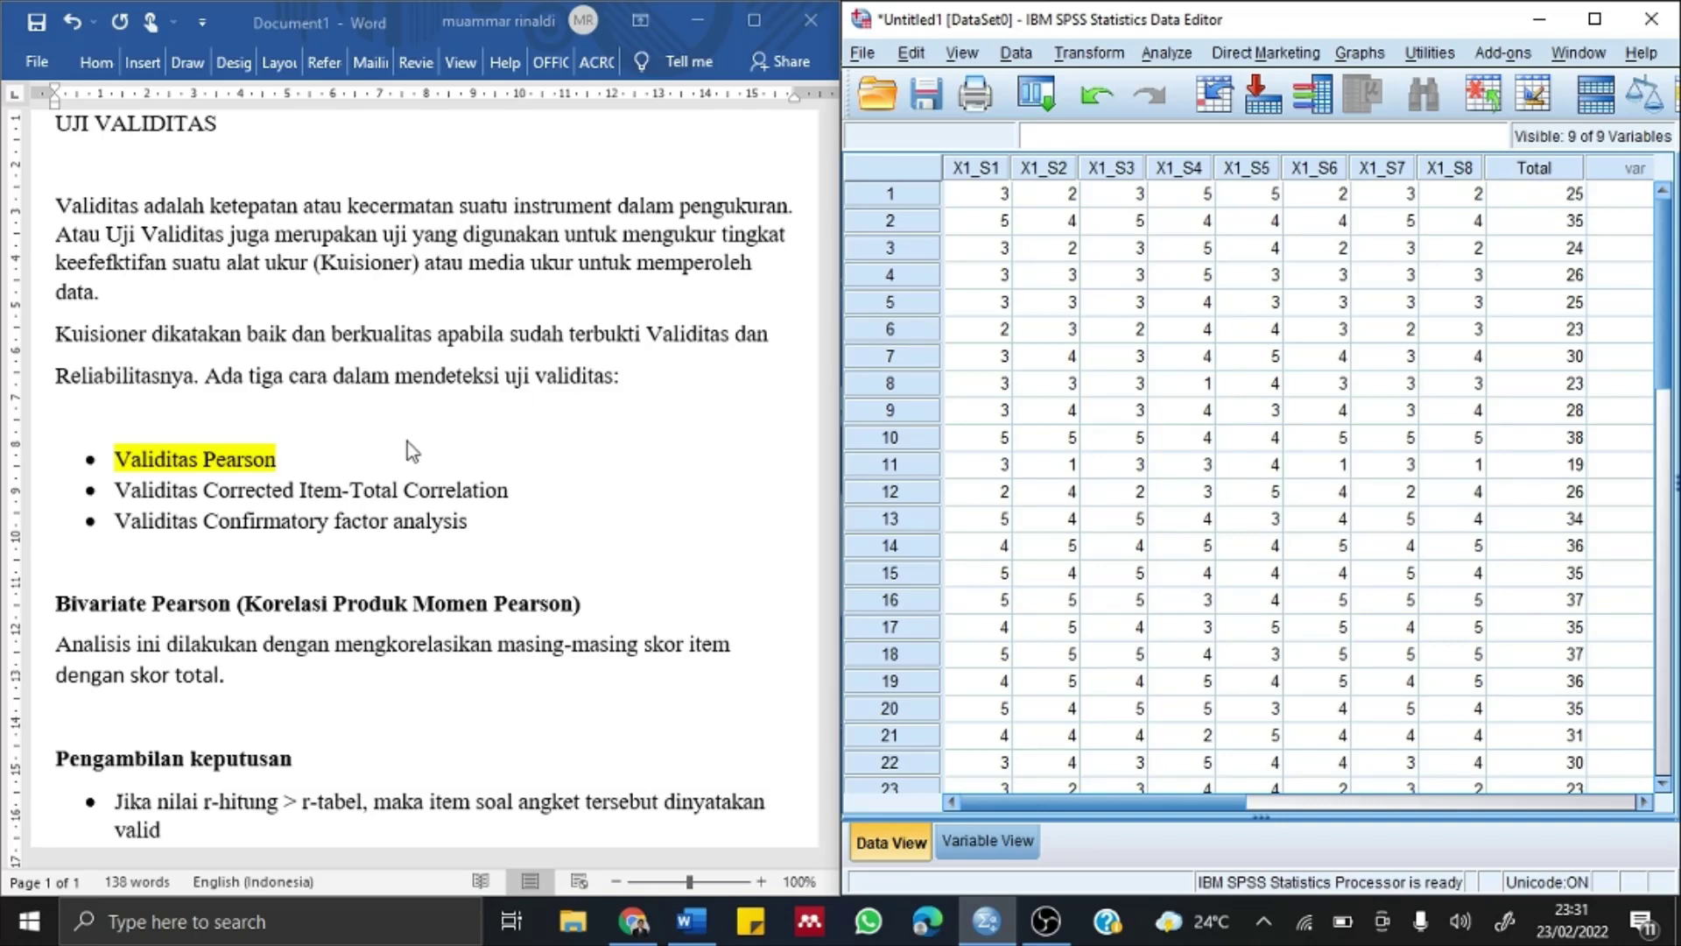
scroll(407, 442, "down", 4)
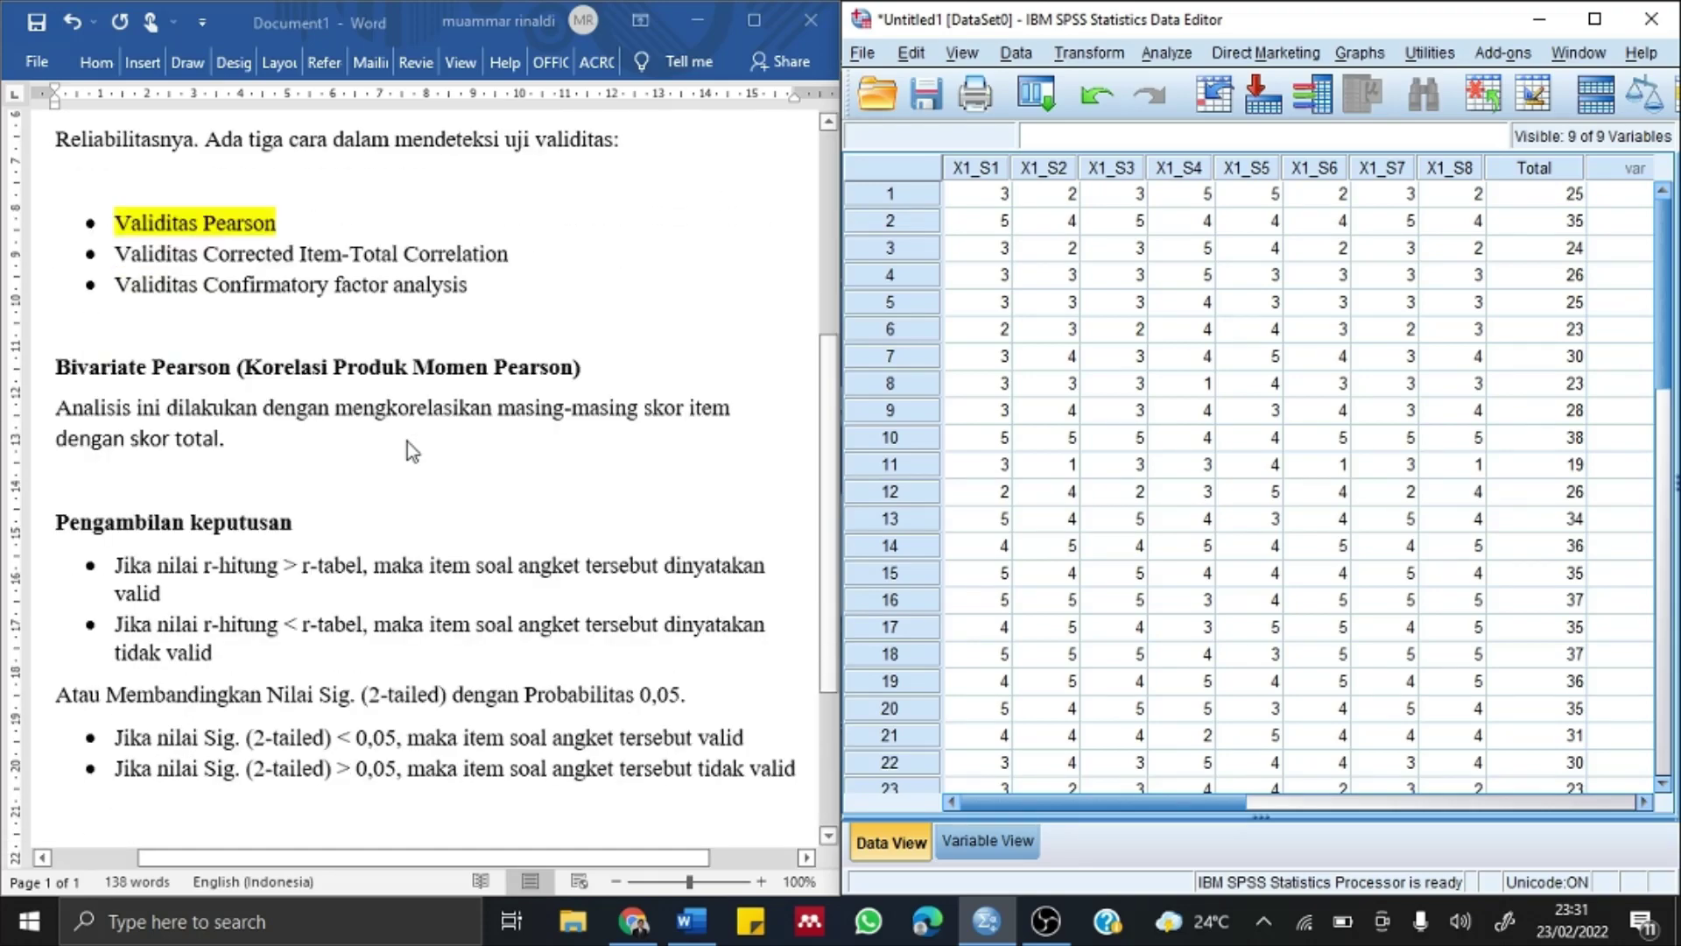
scroll(411, 451, "down", 1)
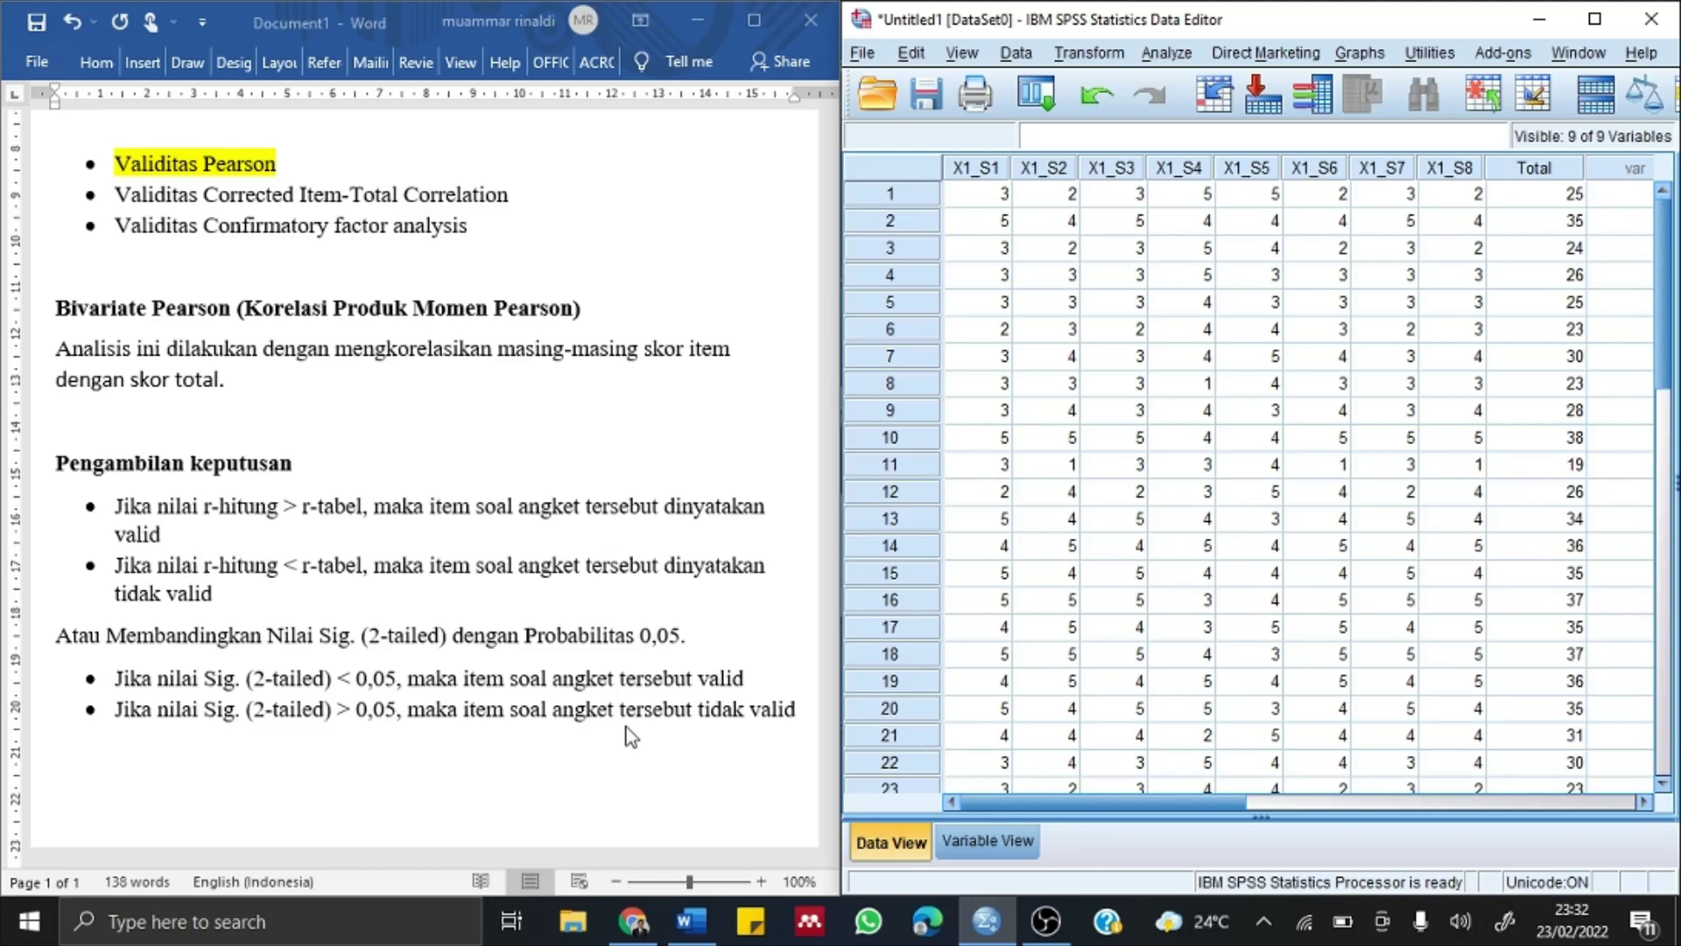
scroll(580, 680, "up", 4)
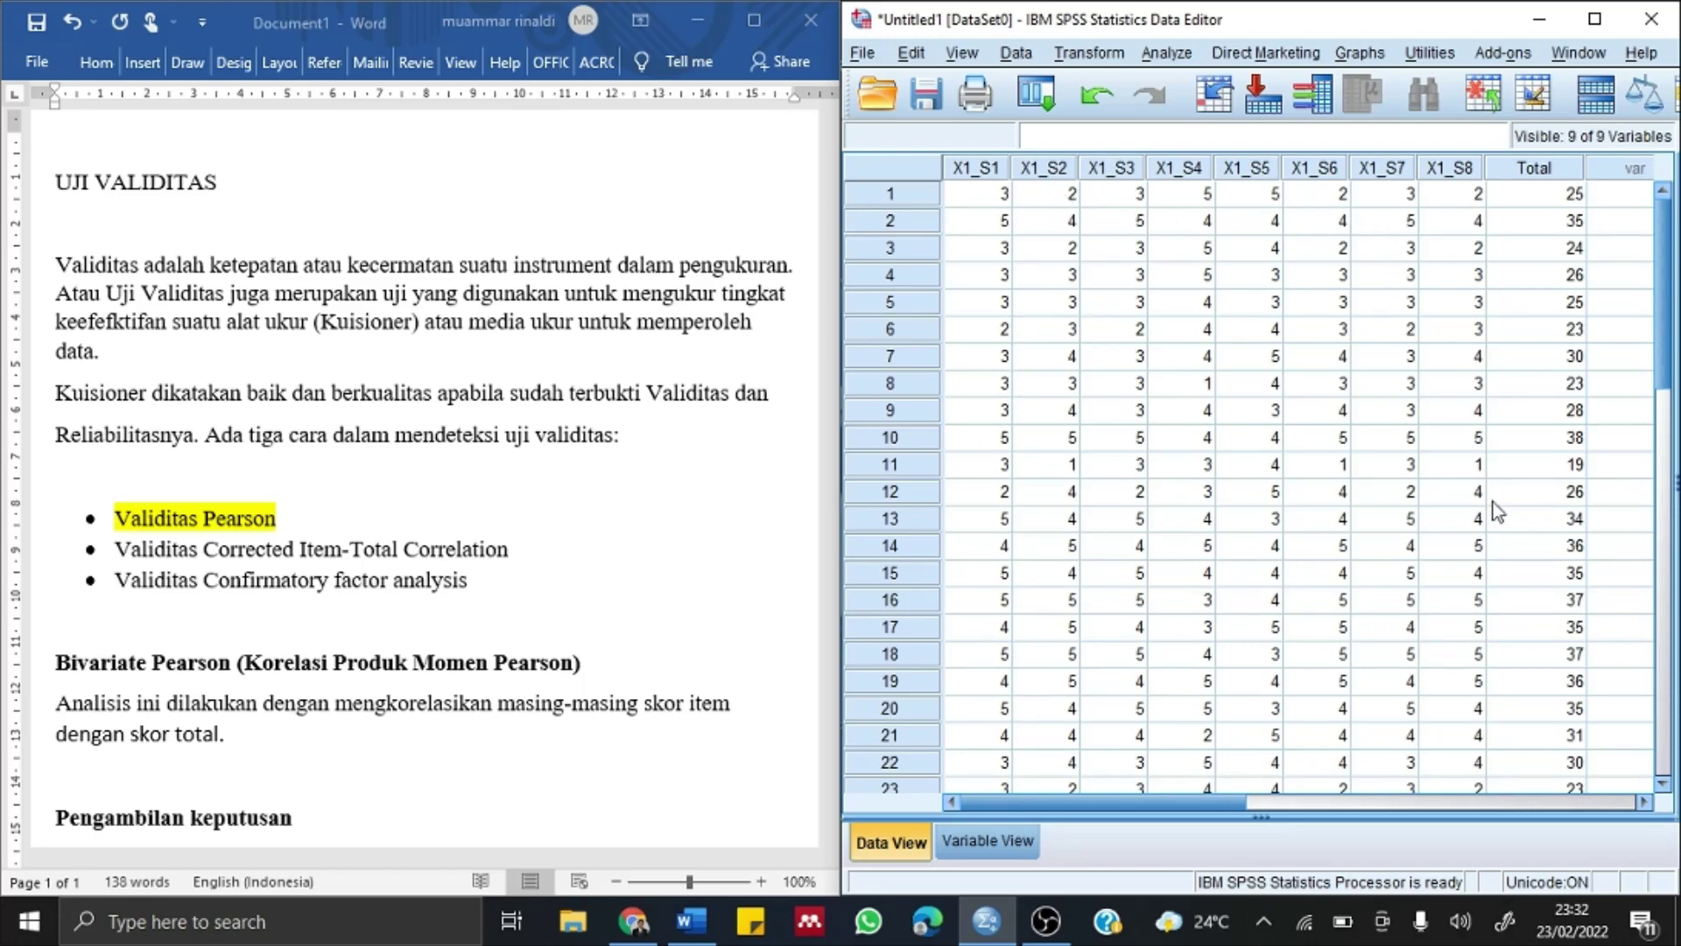
- Examine the variable definitions of X1_S1 to X1_S8 and Total through to their measure and role, and return to the data
left_click(983, 842)
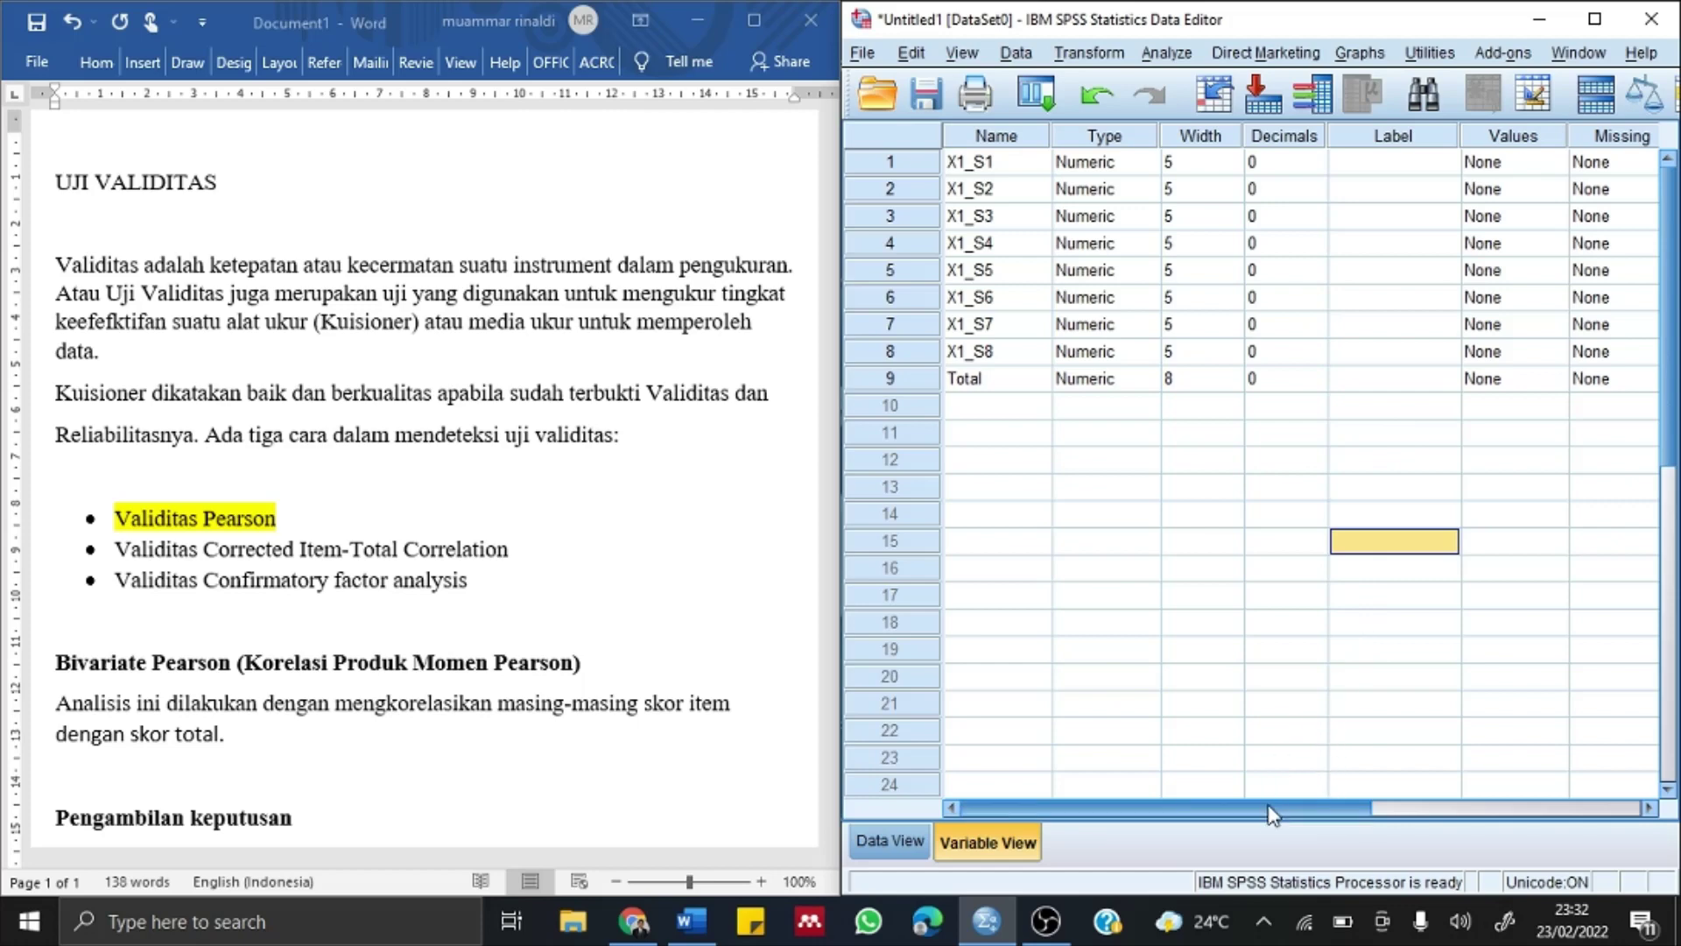
left_click_drag(1269, 813, 1551, 798)
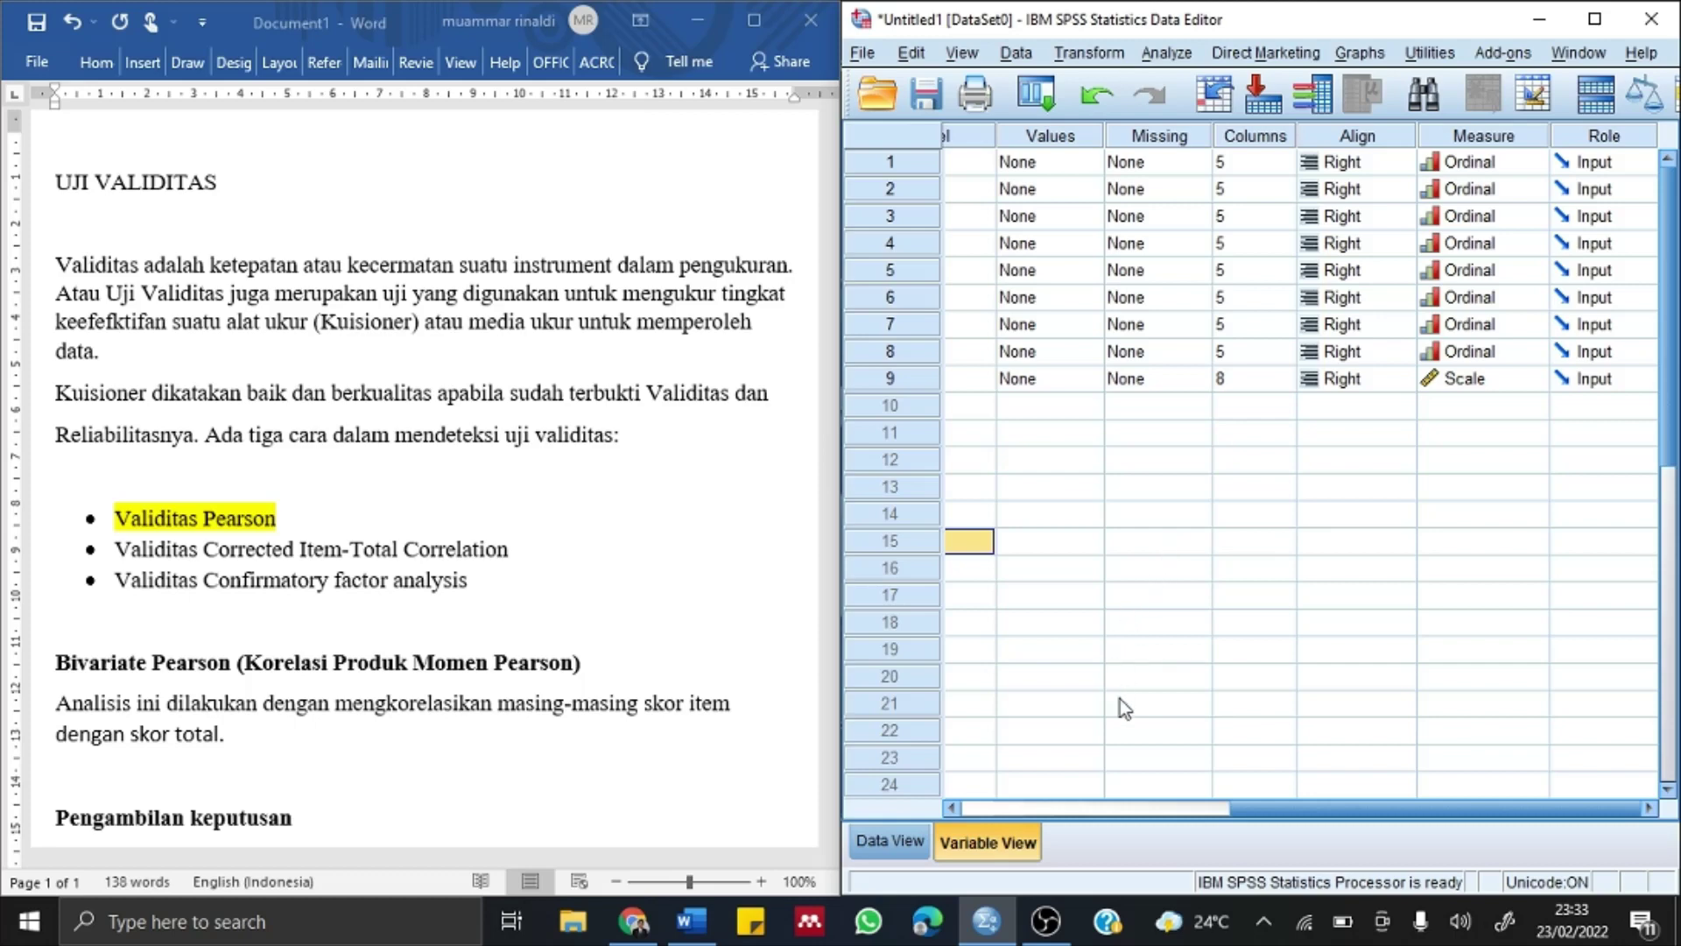
left_click(890, 841)
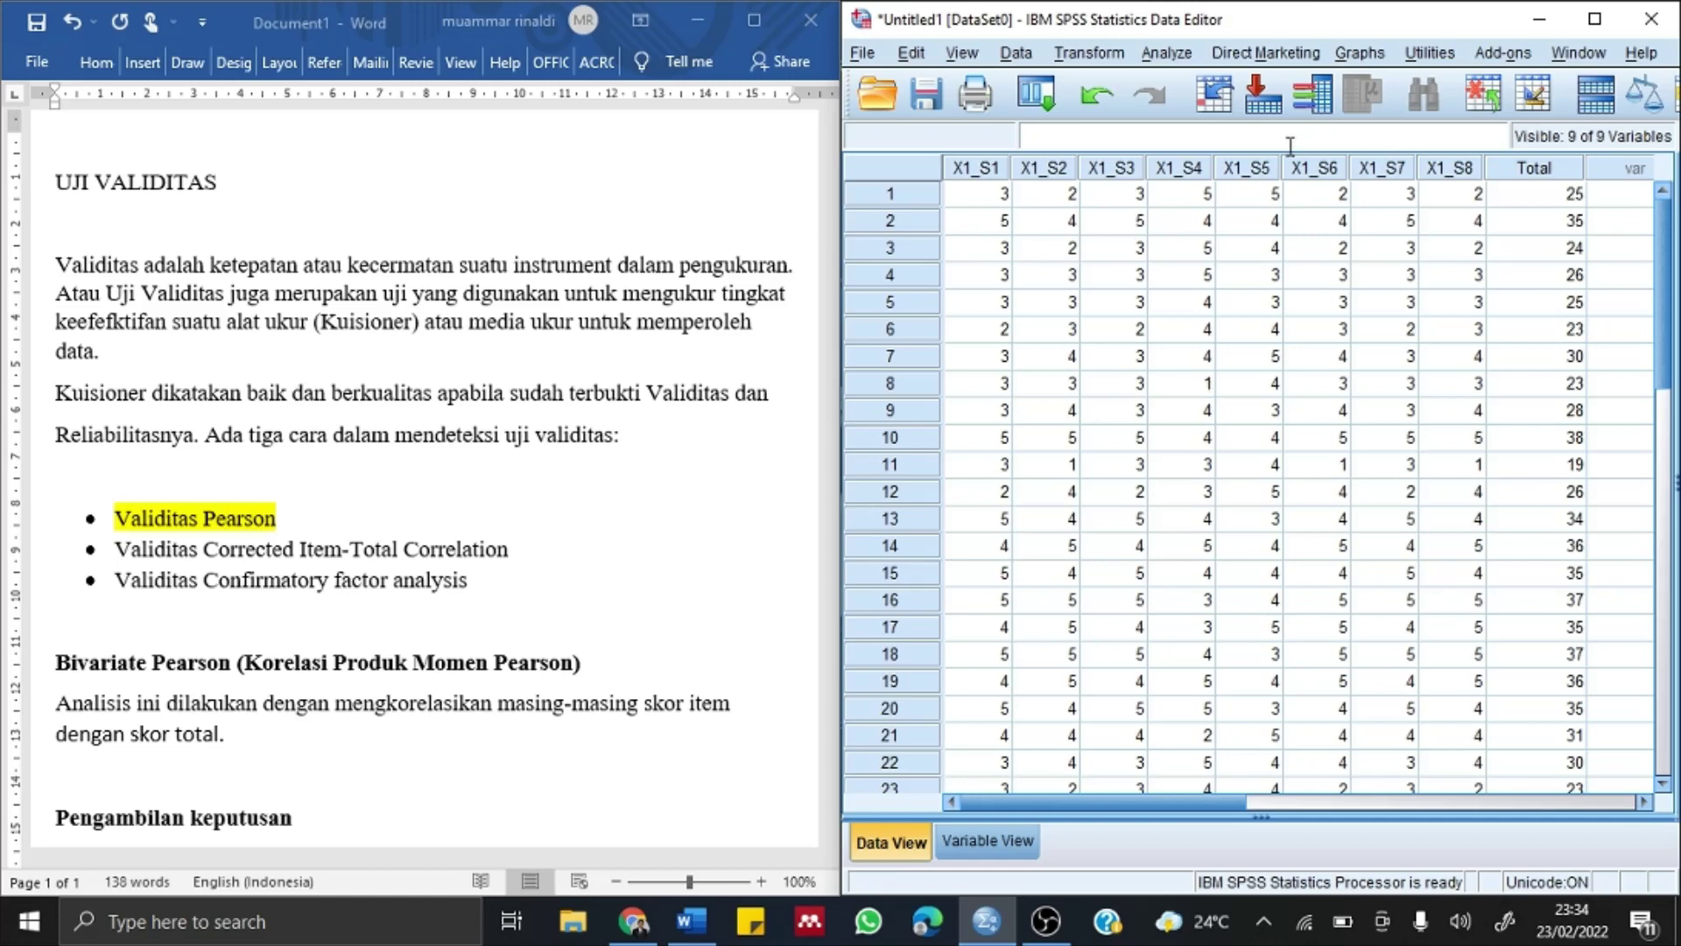
- Run a two-tailed bivariate Pearson correlation on X1_S1 through X1_S8 and Total, with significant correlations flagged
left_click(1166, 54)
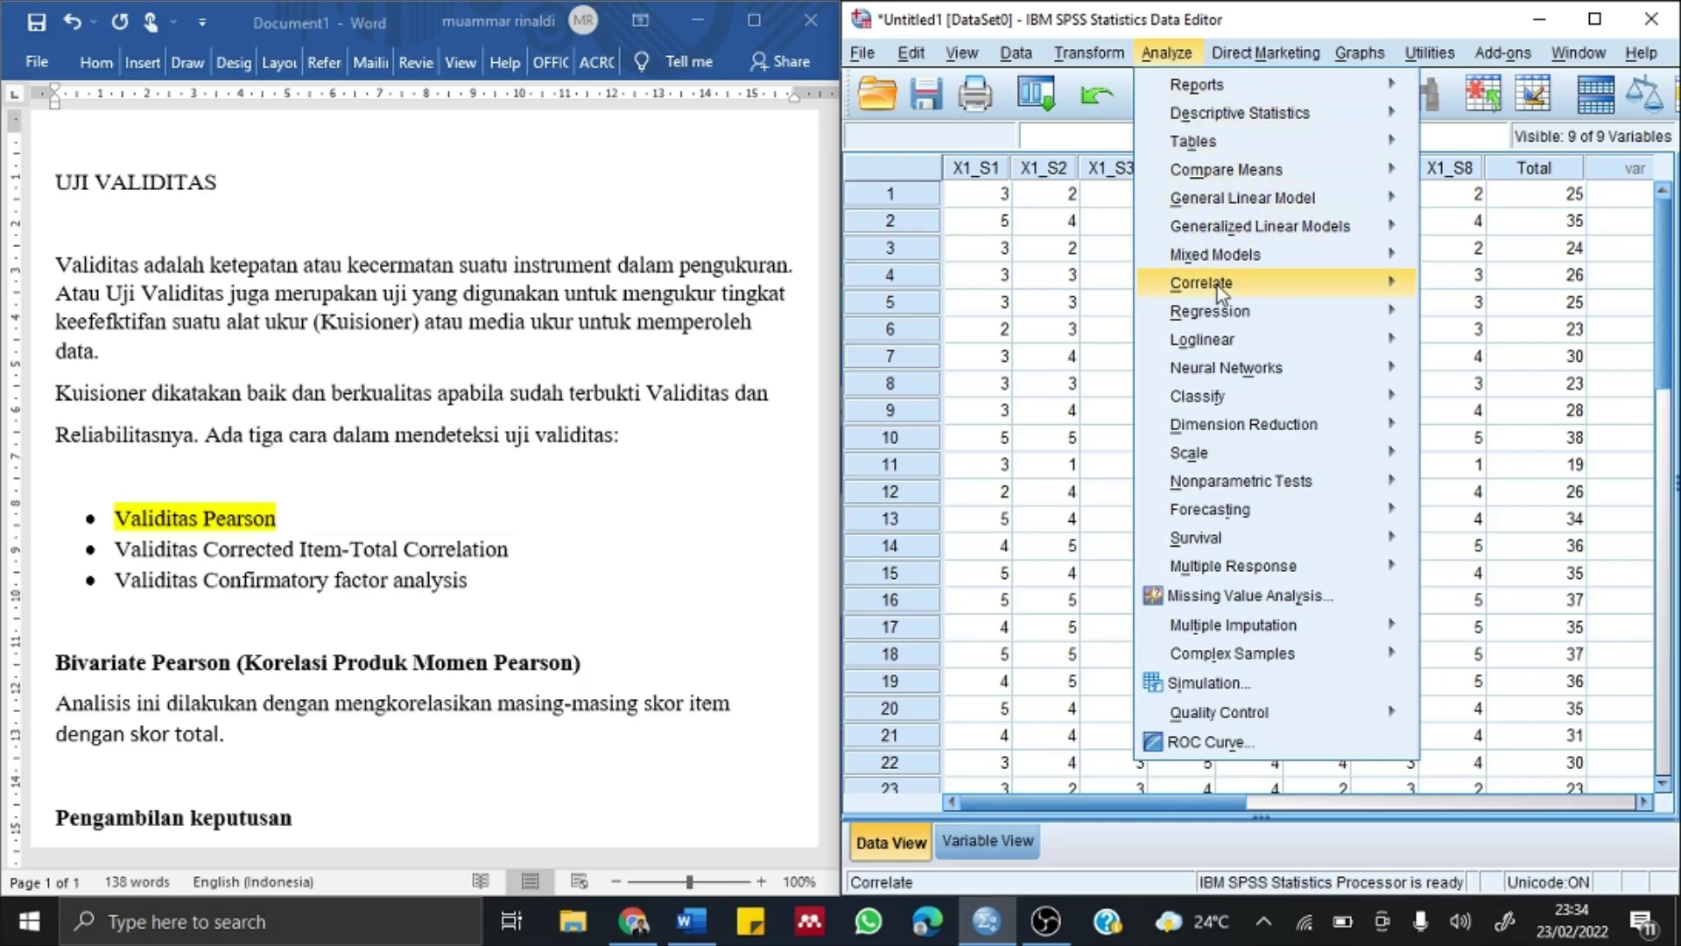
mouse_move(1217, 289)
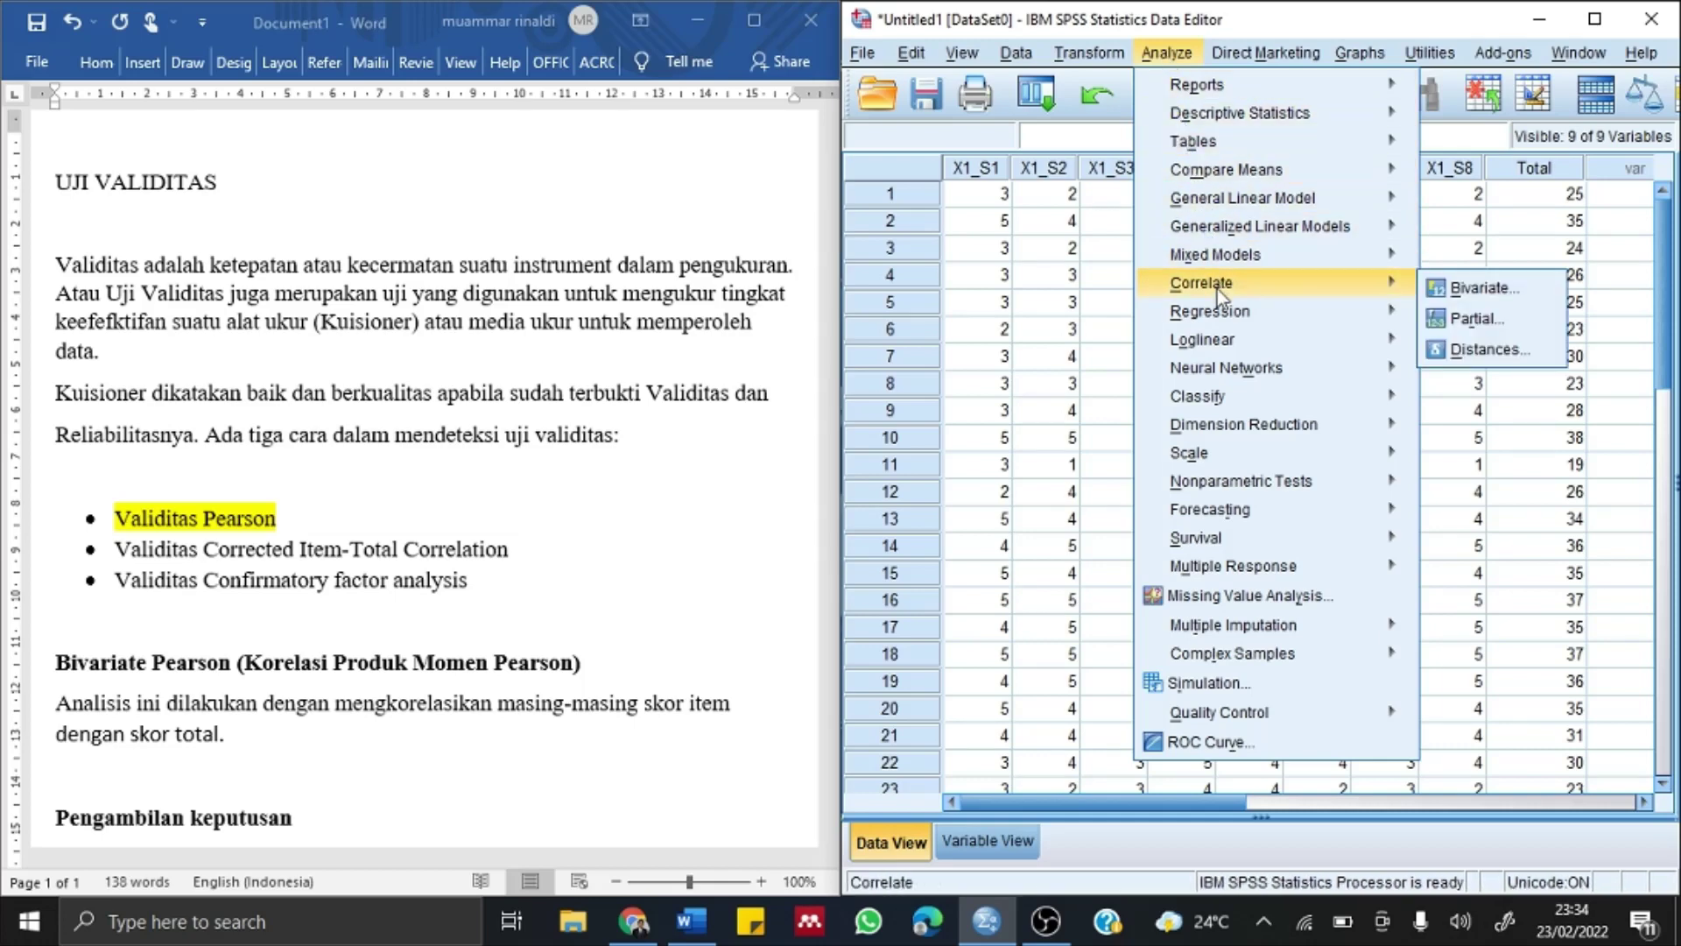
left_click(1482, 290)
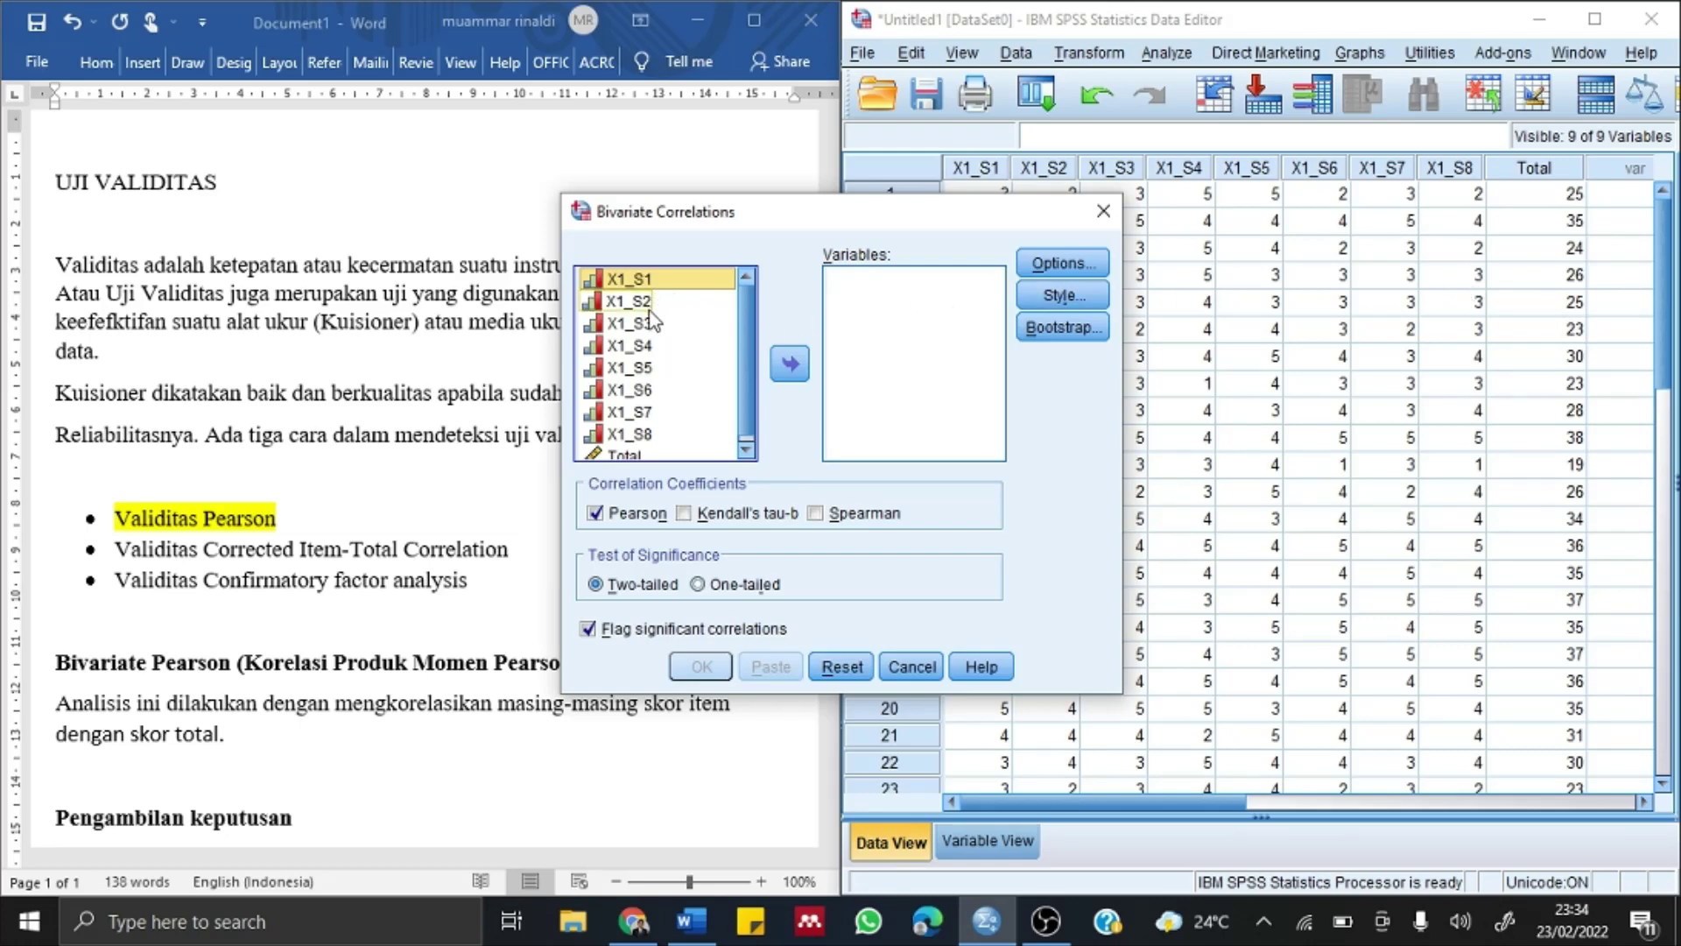
scroll(658, 302, "down", 1)
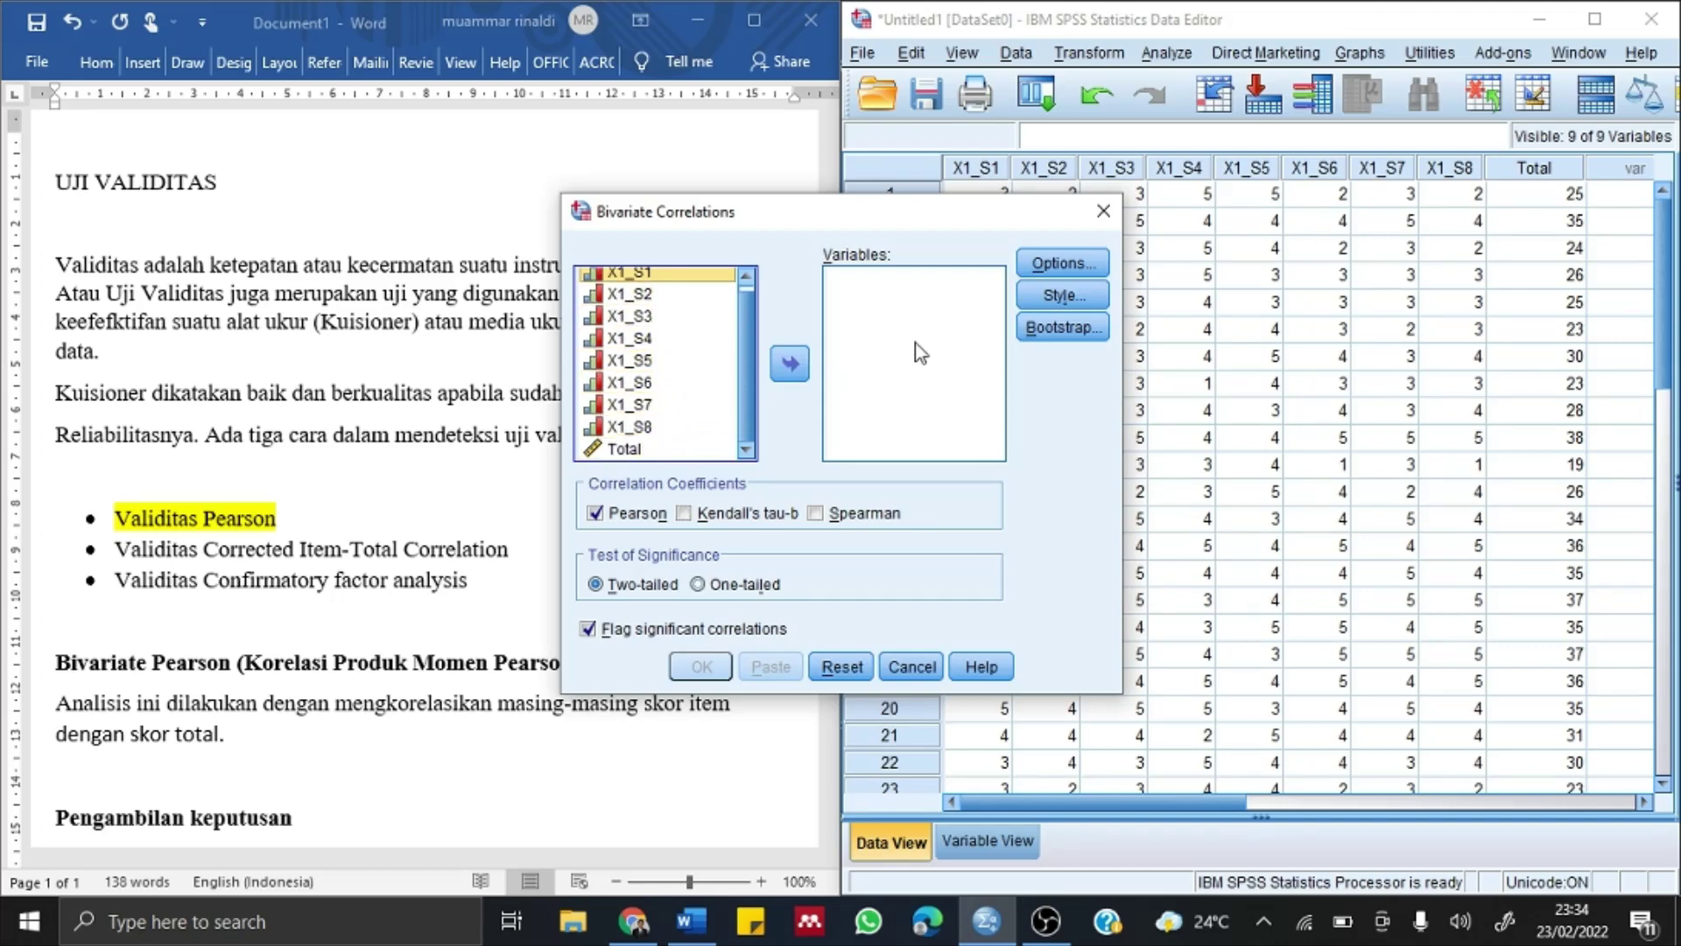
scroll(658, 385, "up", 1)
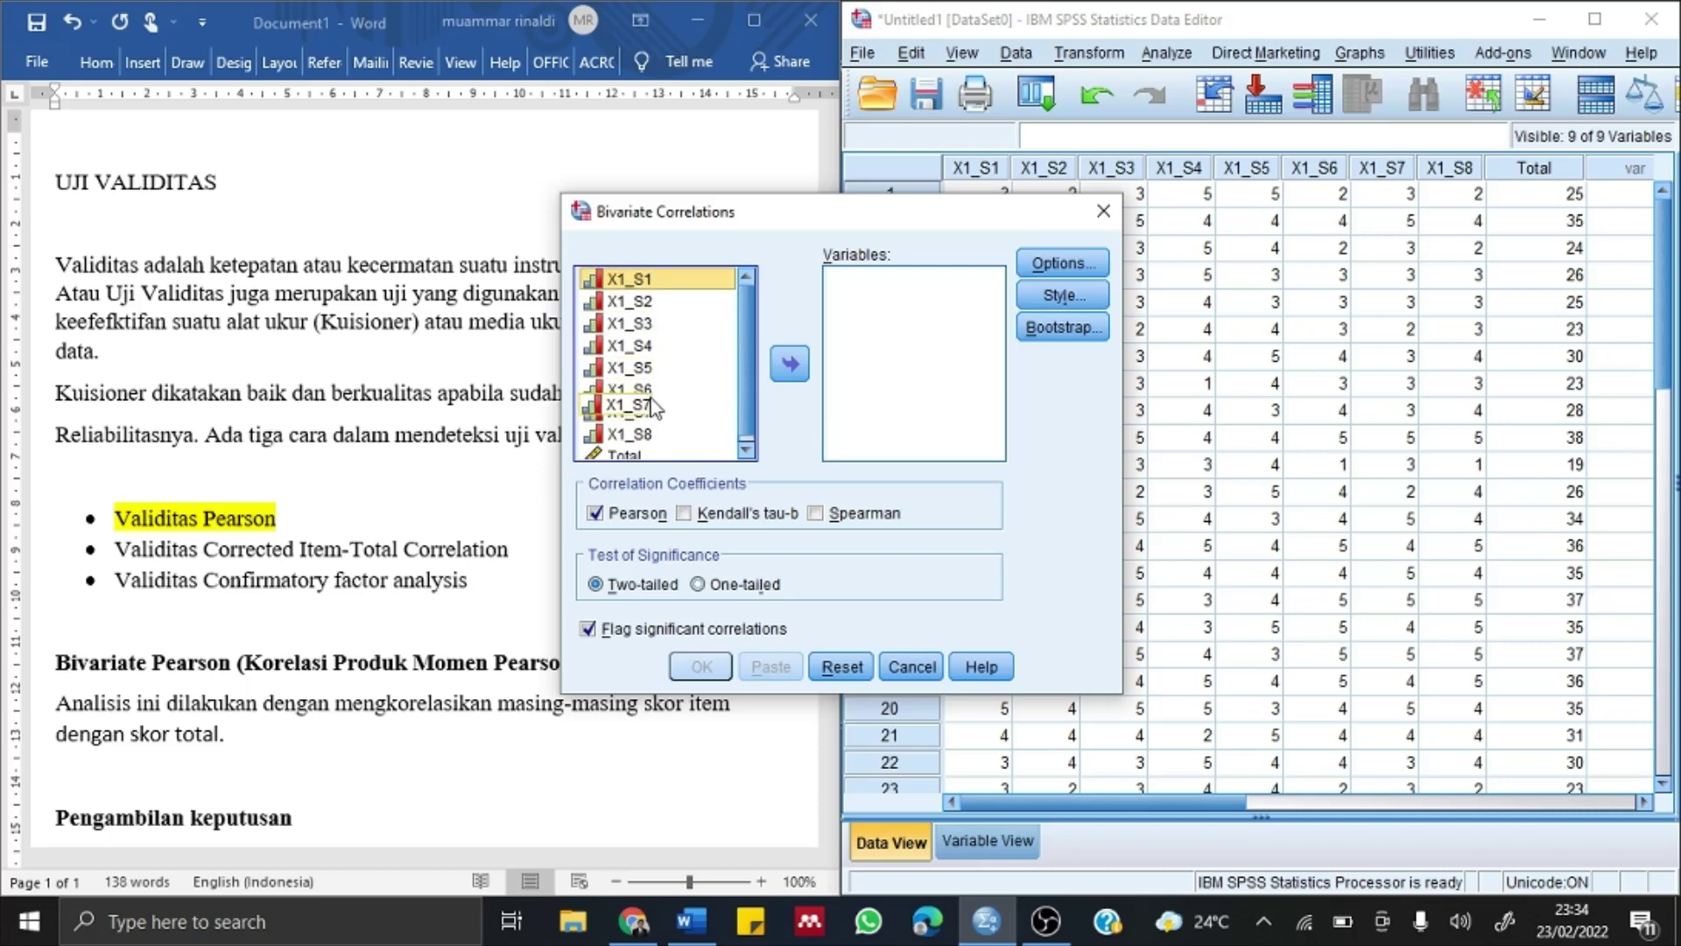
scroll(645, 427, "down", 1)
left_click(634, 446, "shift")
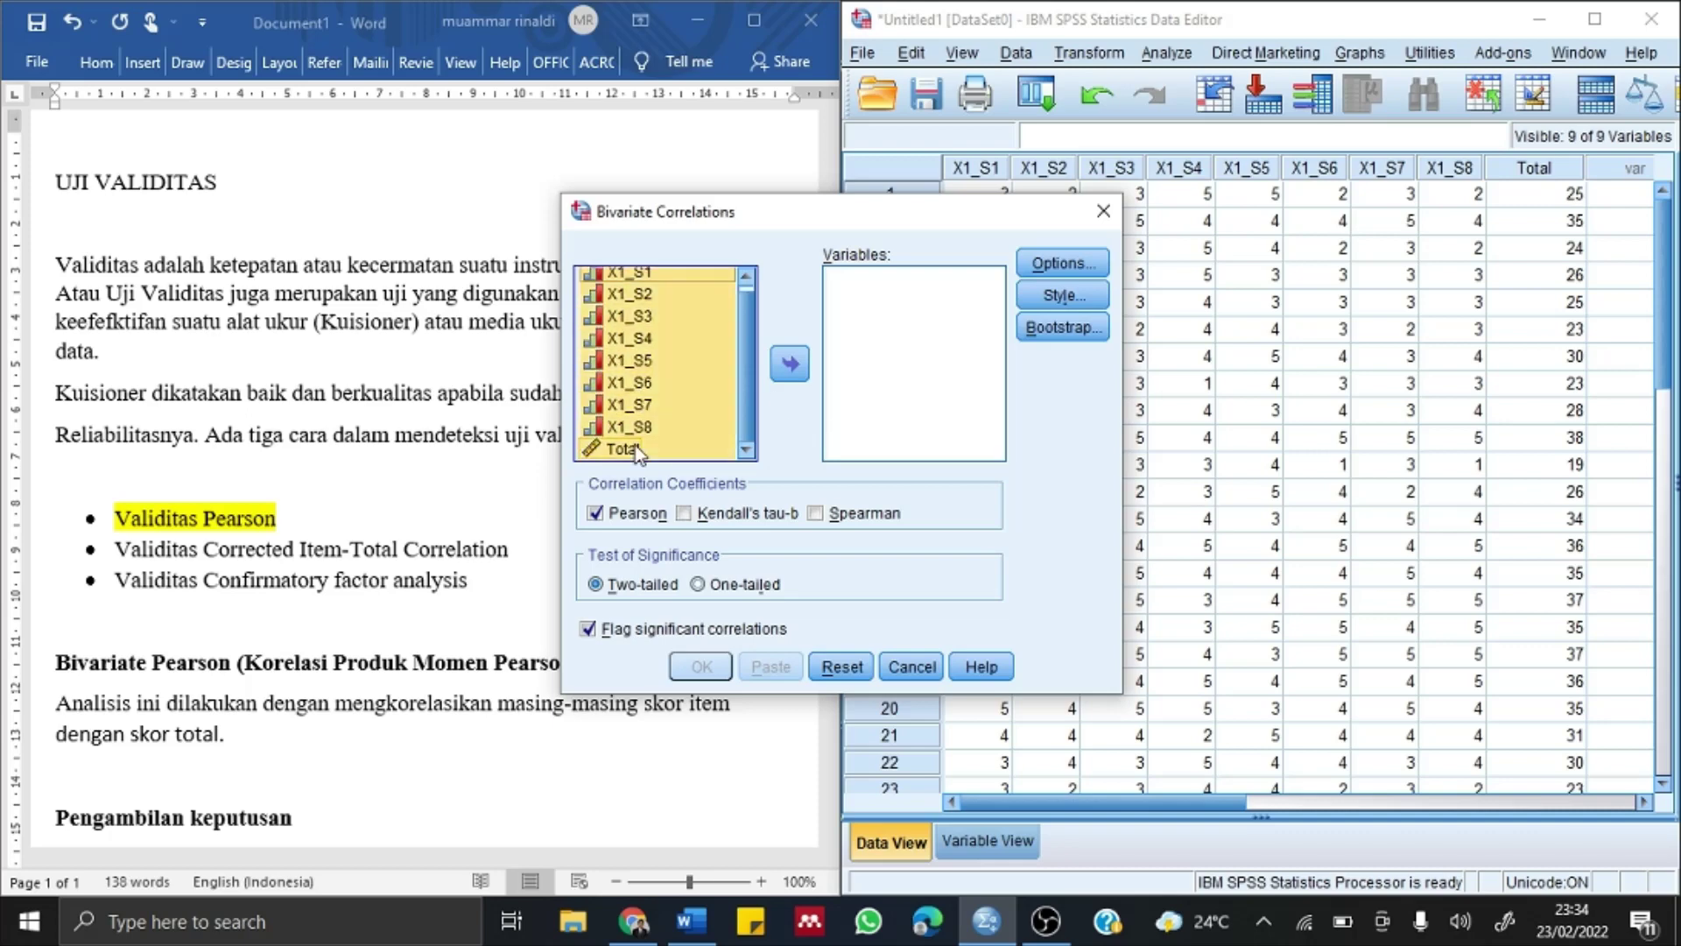
left_click(790, 364)
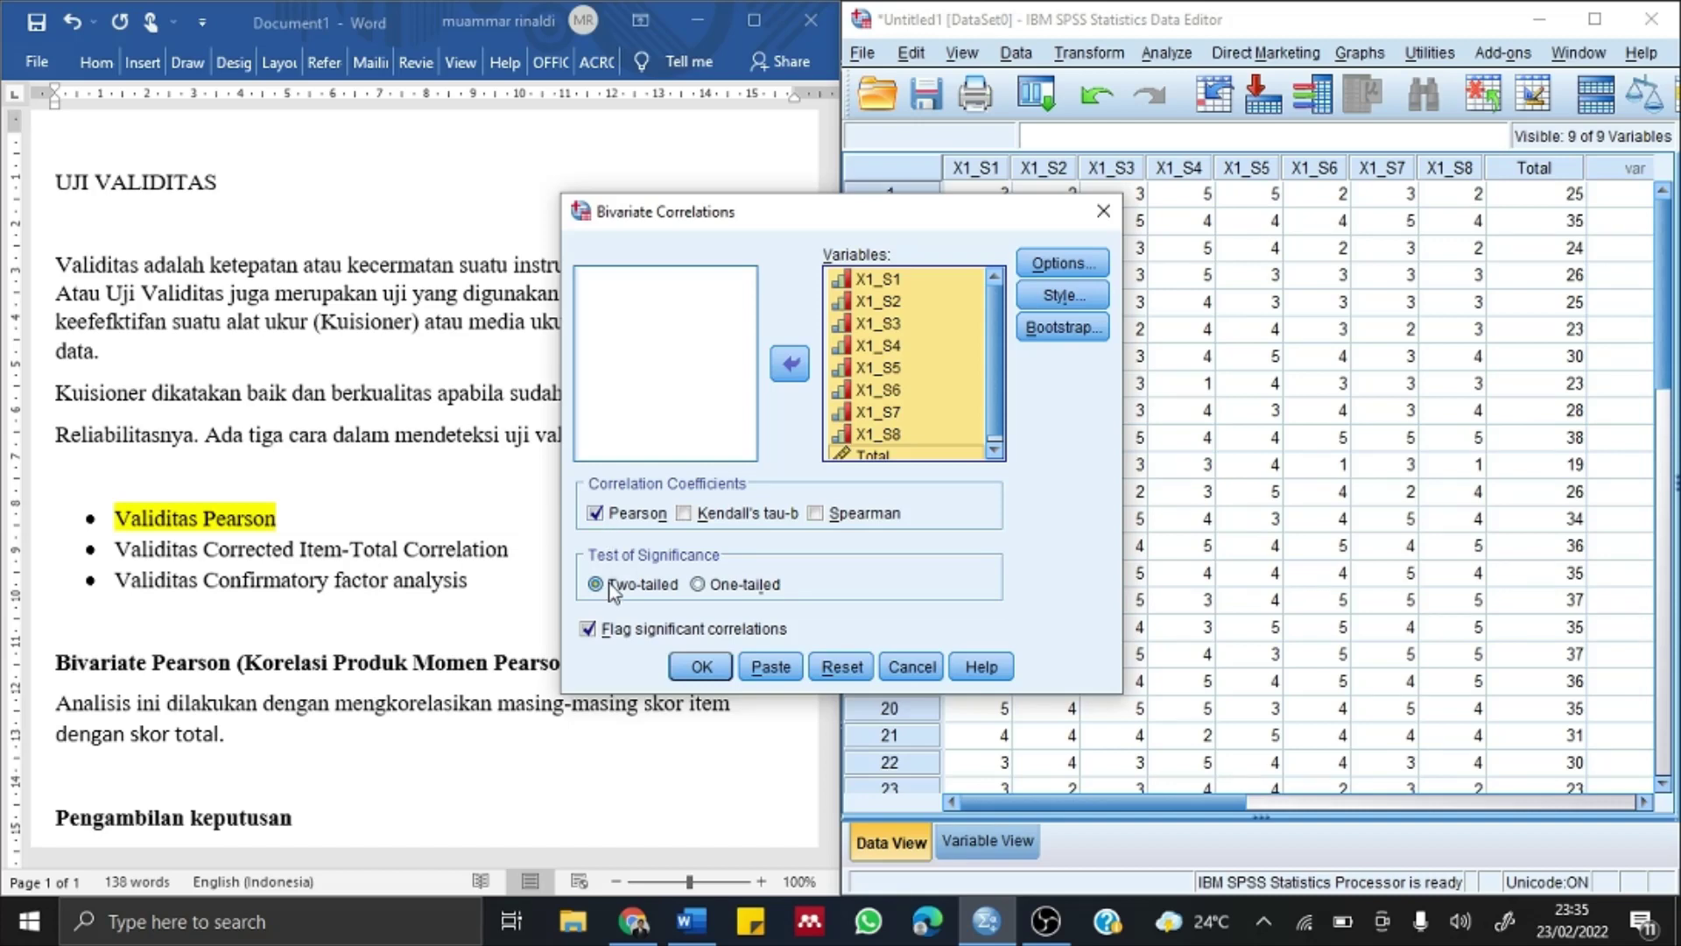
left_click(701, 667)
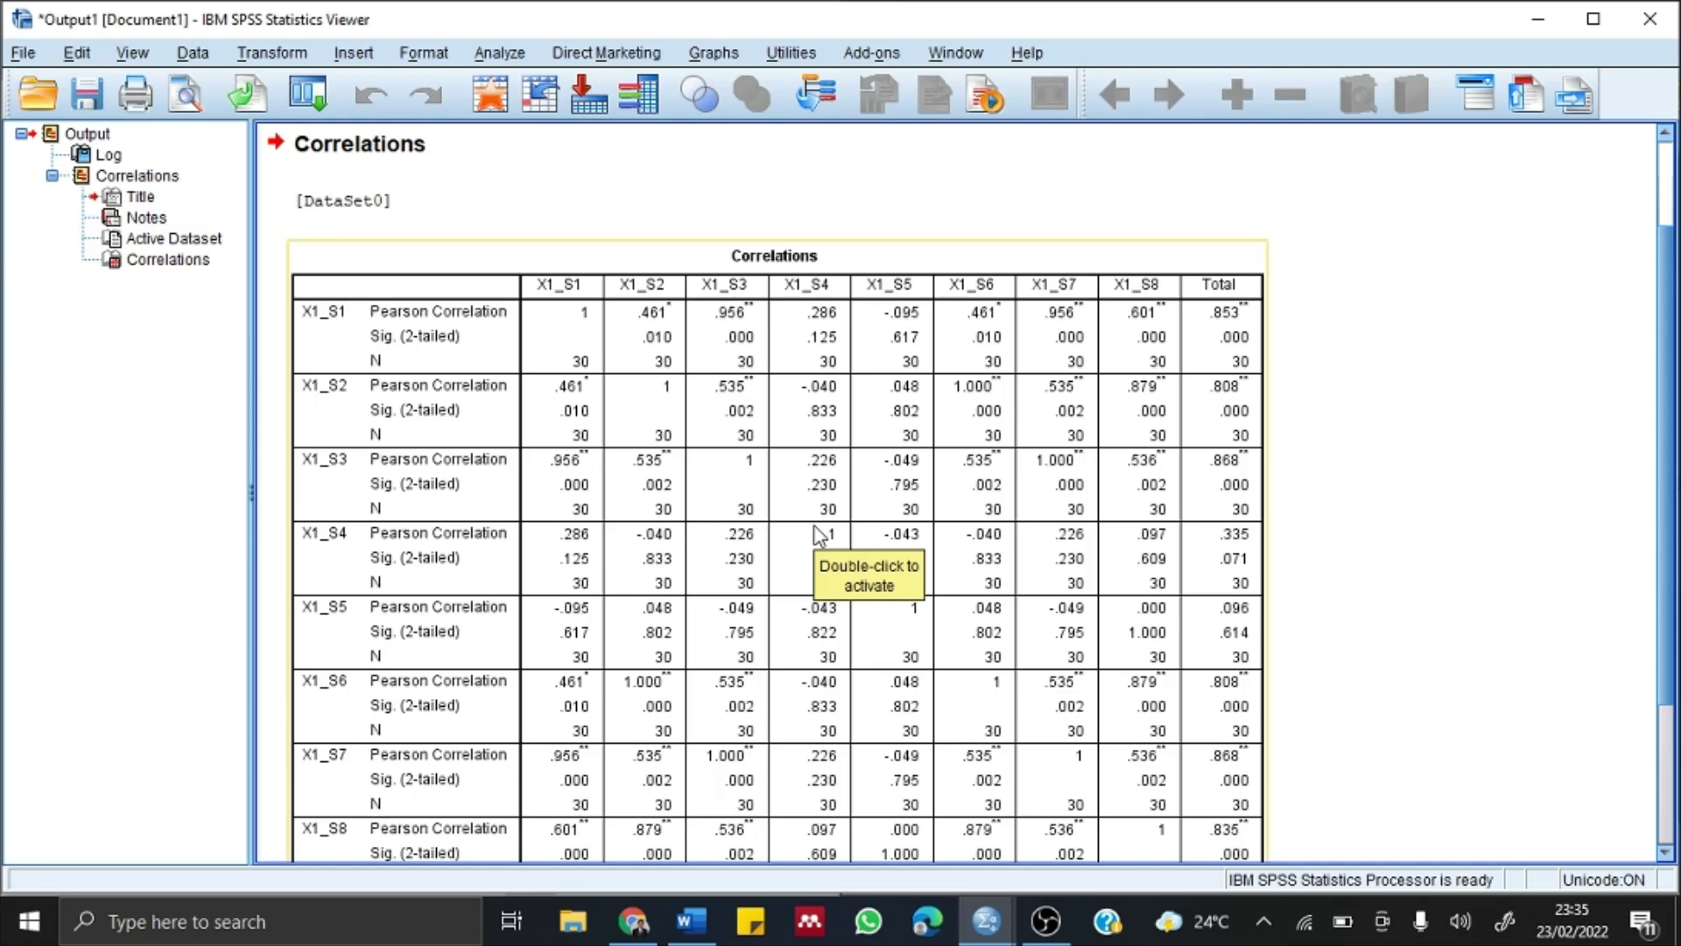
- Look over the correlation output and copy the whole Correlations table
scroll(816, 532, "down", 3)
scroll(815, 533, "down", 4)
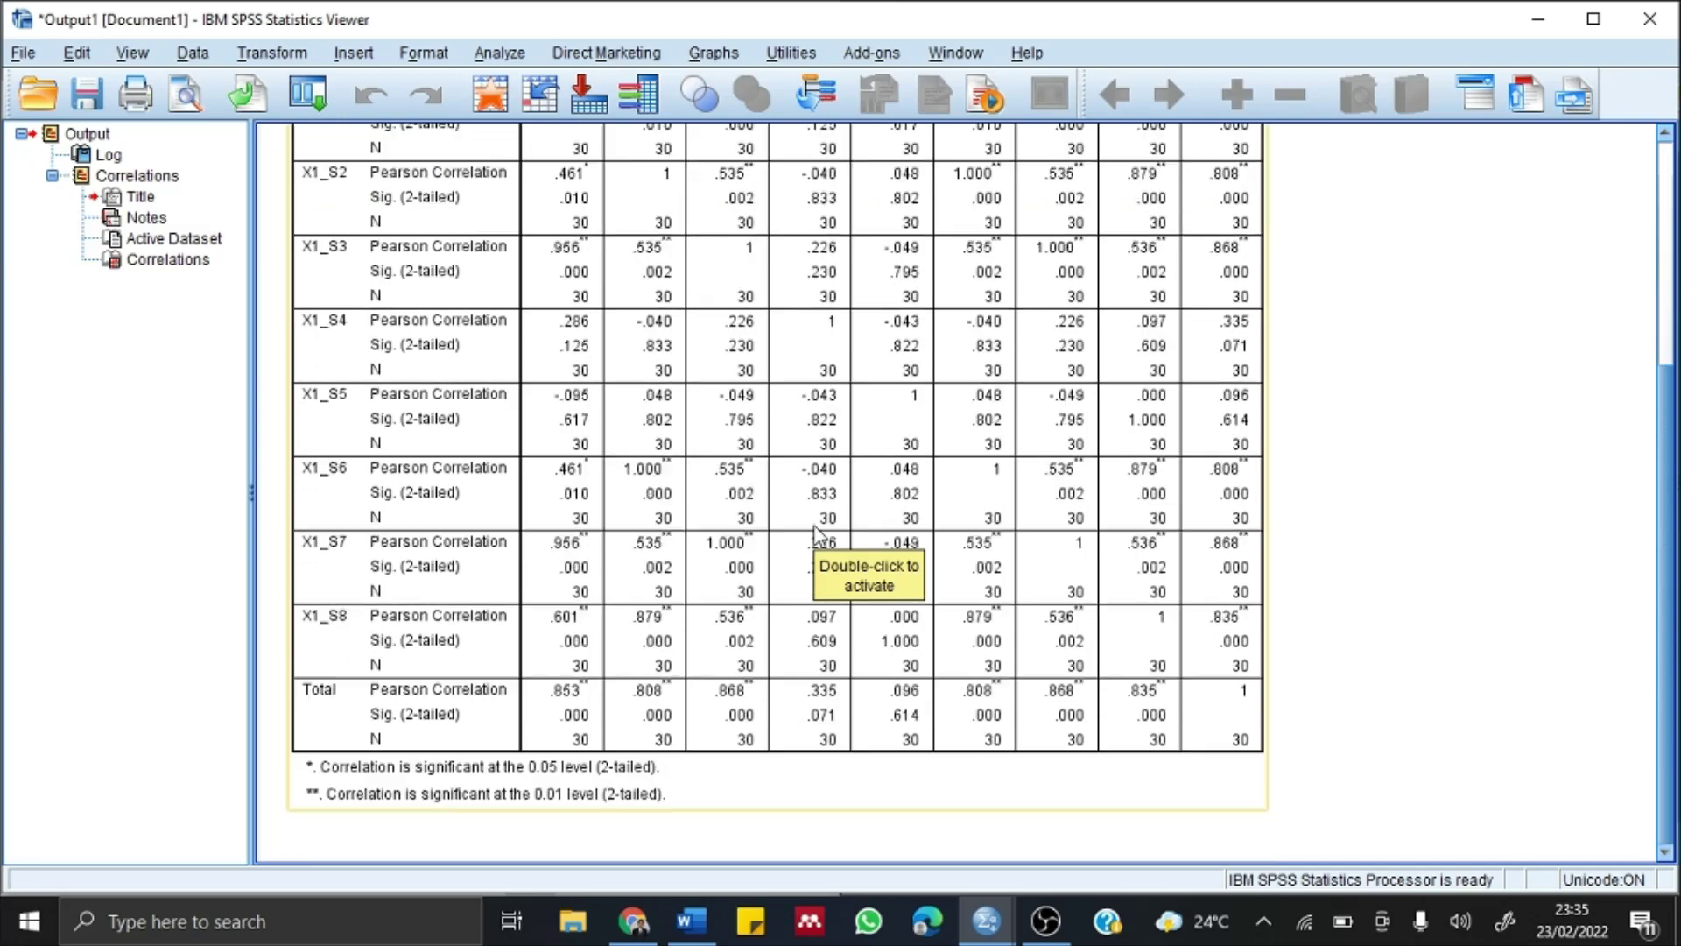
scroll(816, 532, "up", 8)
scroll(816, 533, "down", 3)
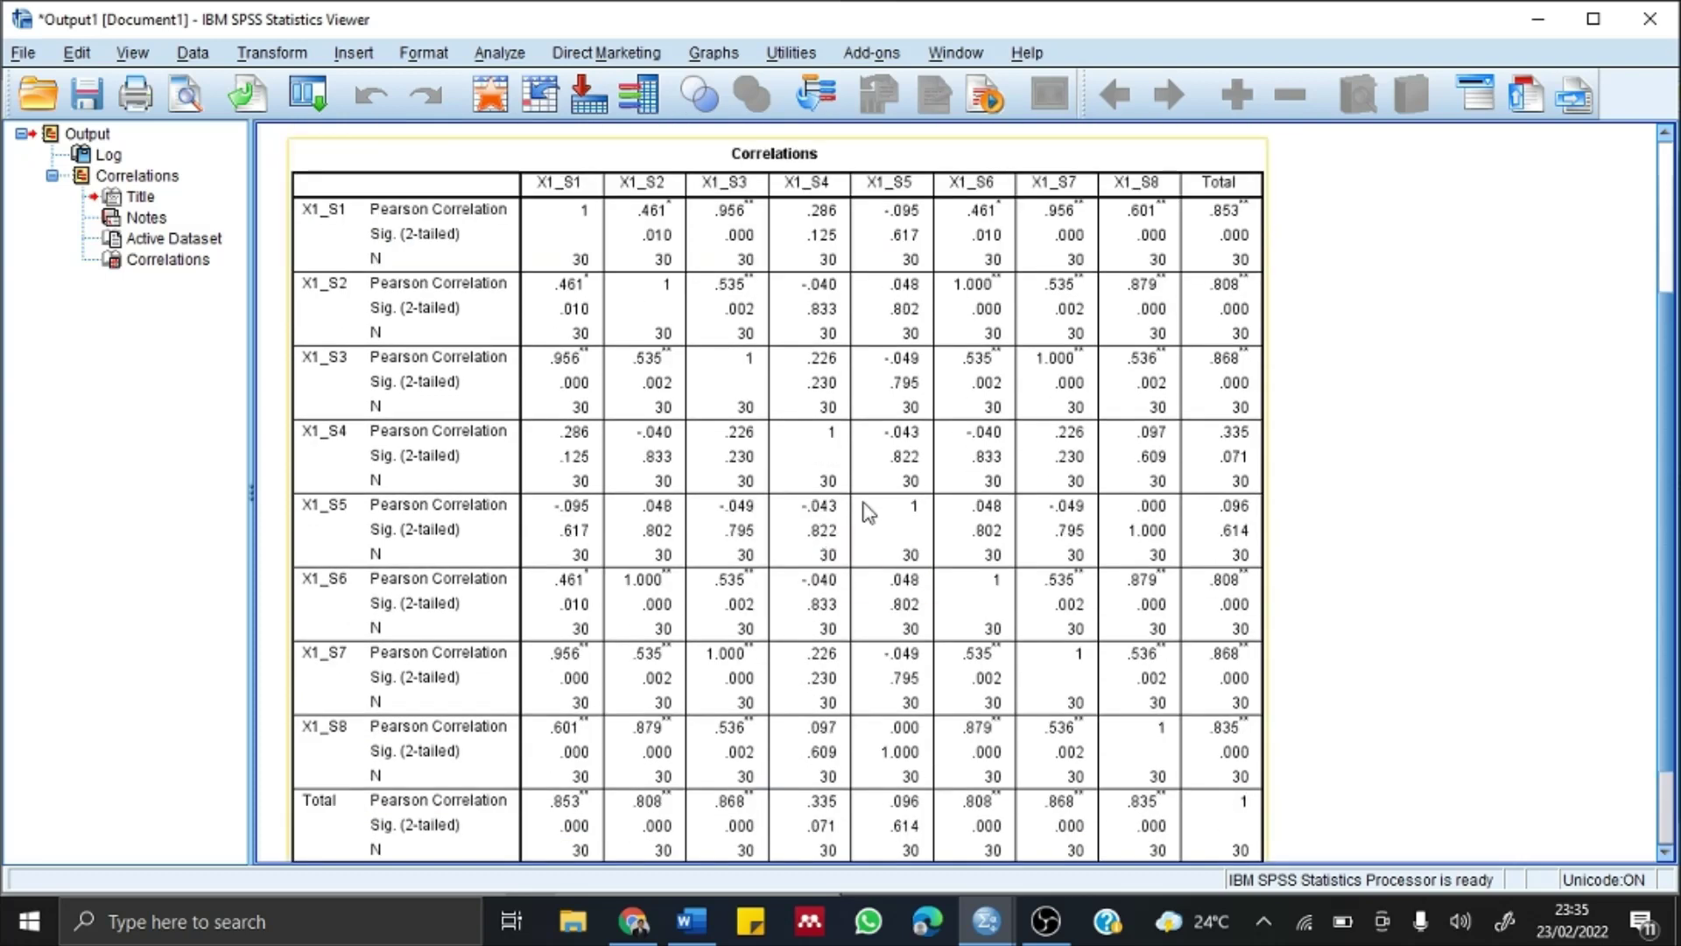
left_click(1004, 156)
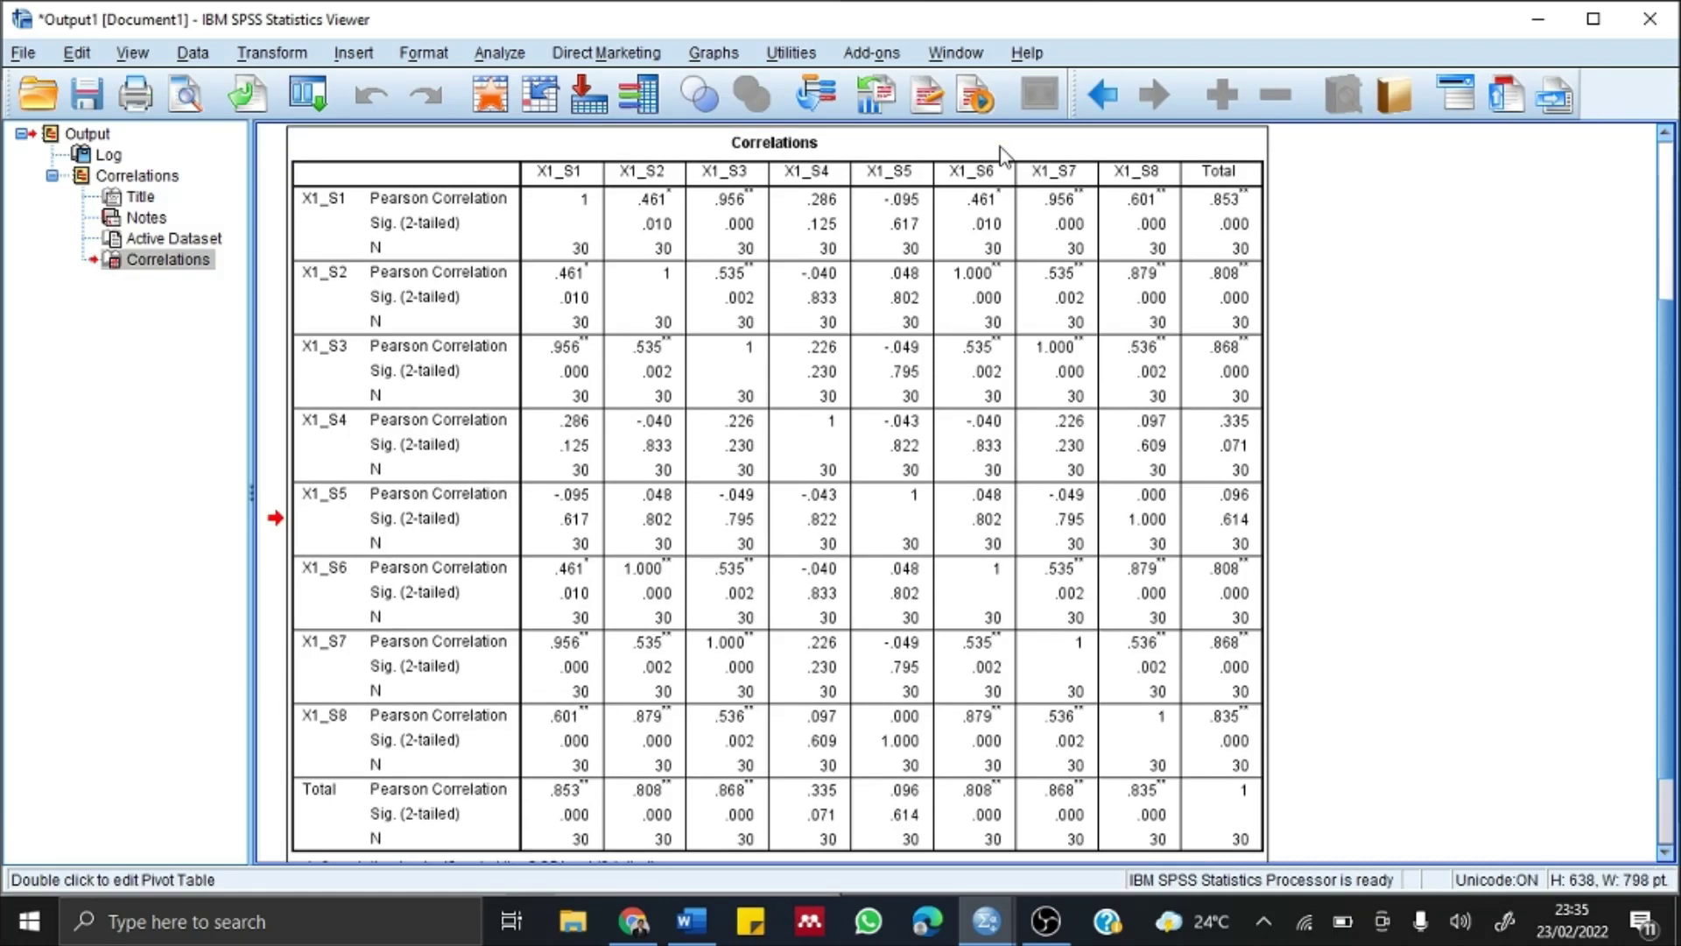
double_click(1004, 156)
right_click(1004, 156)
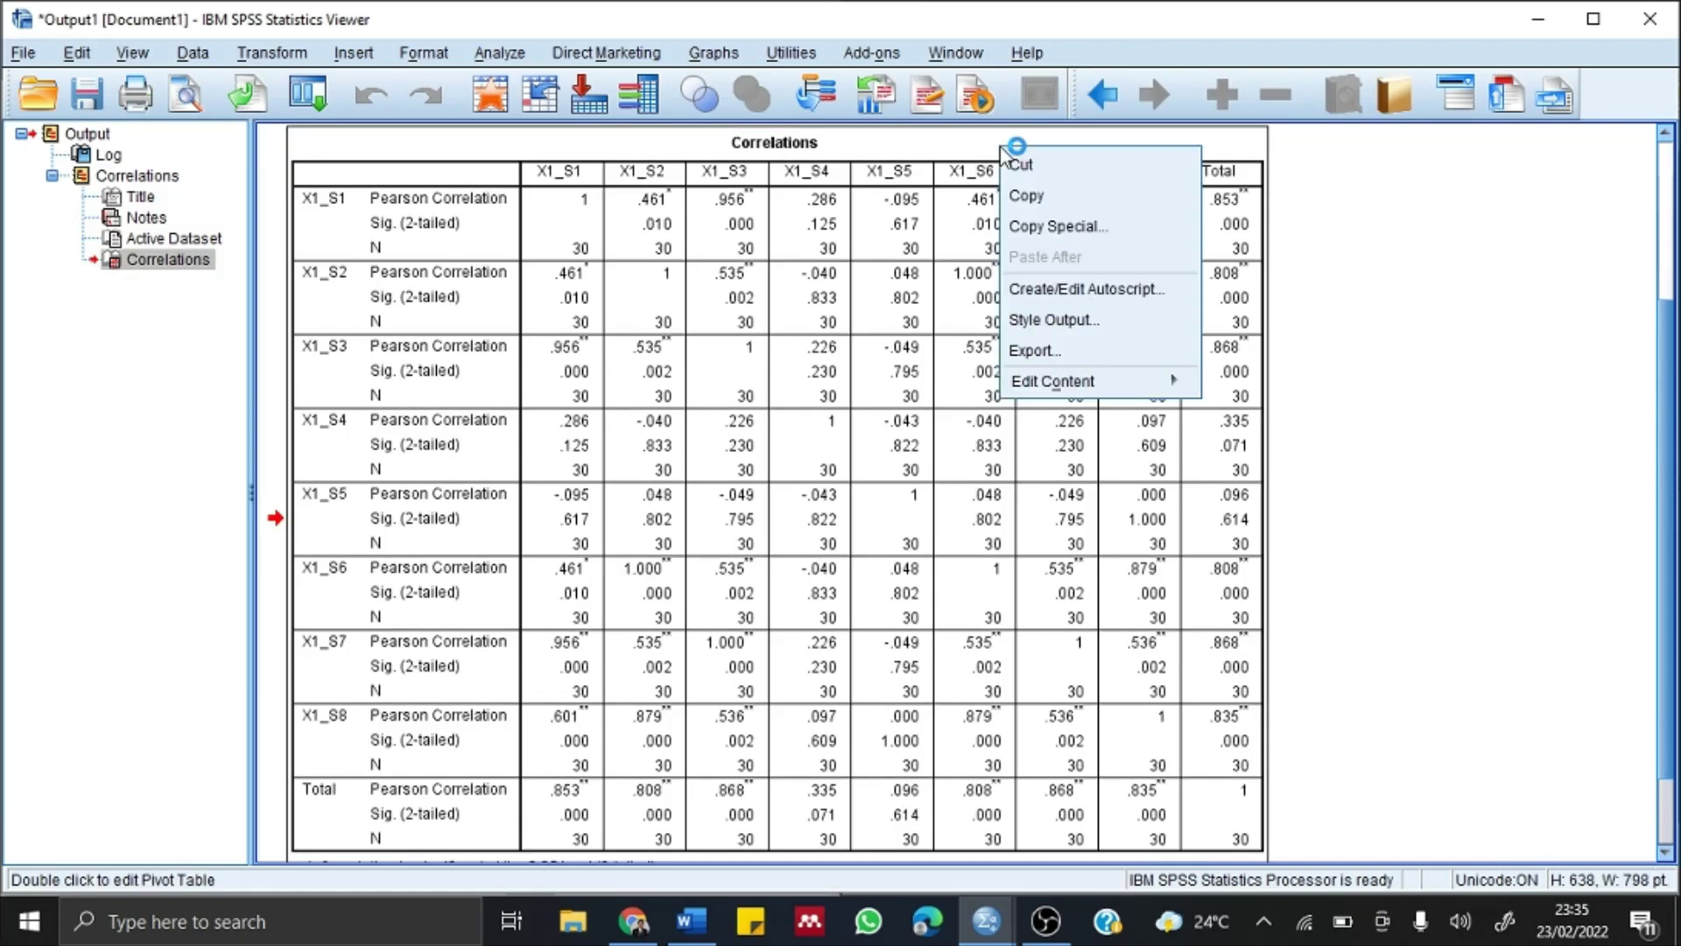
left_click(1036, 198)
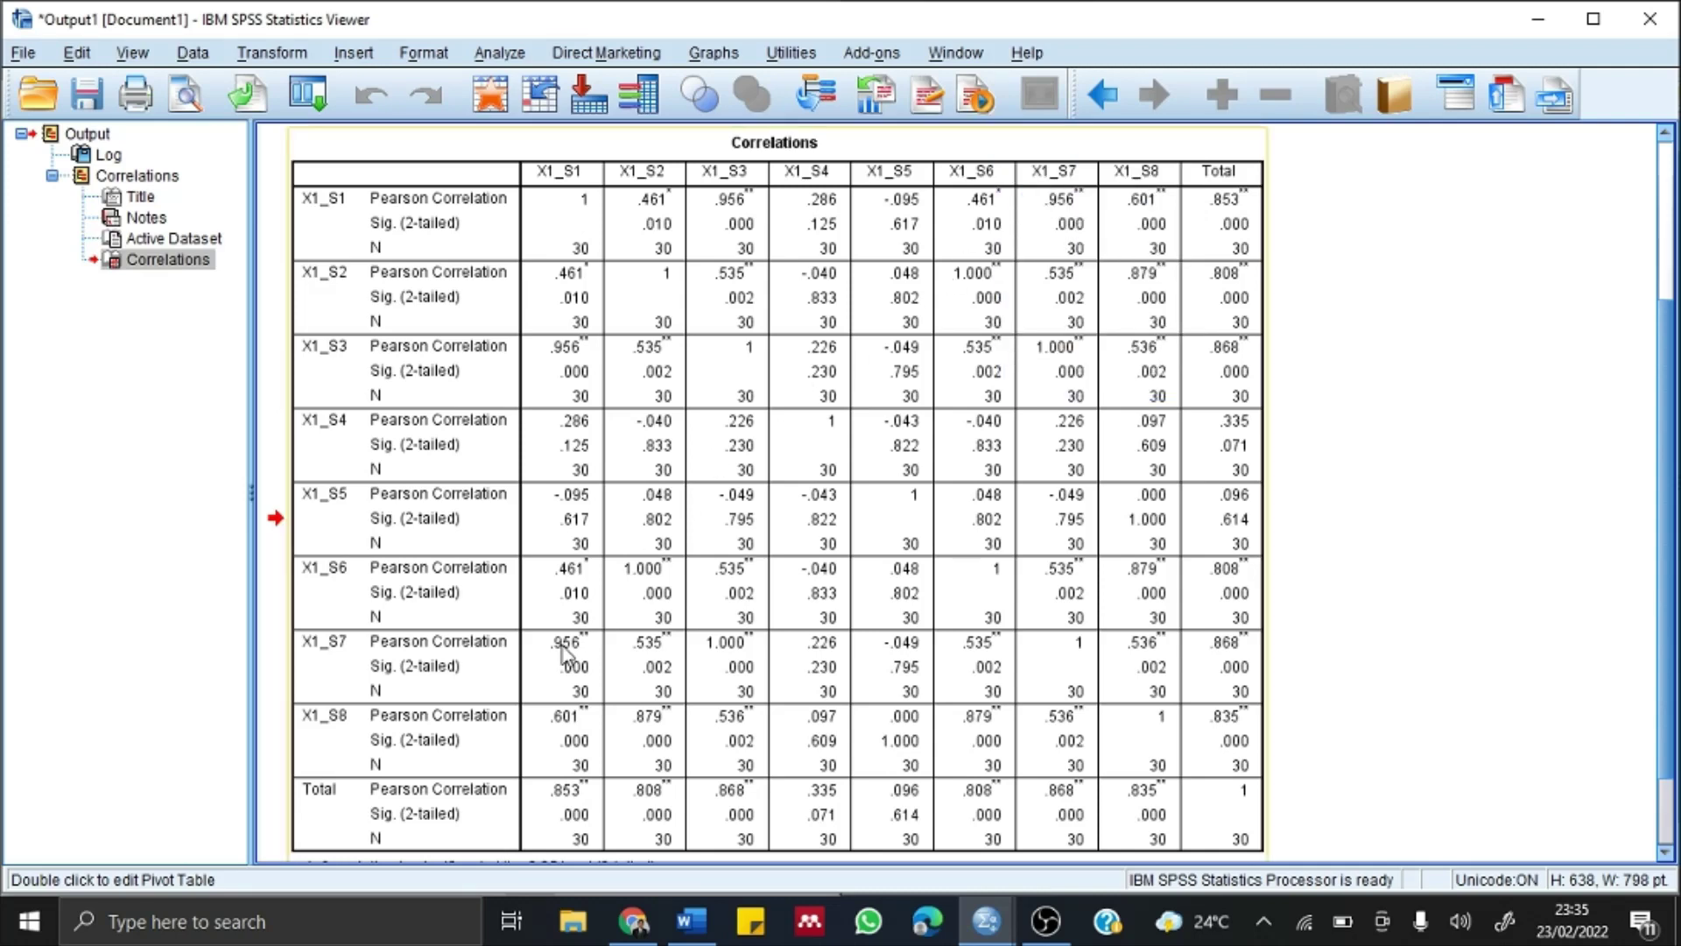
- Switch to Word, create a new blank document and paste the Correlations table into it
mouse_move(687, 928)
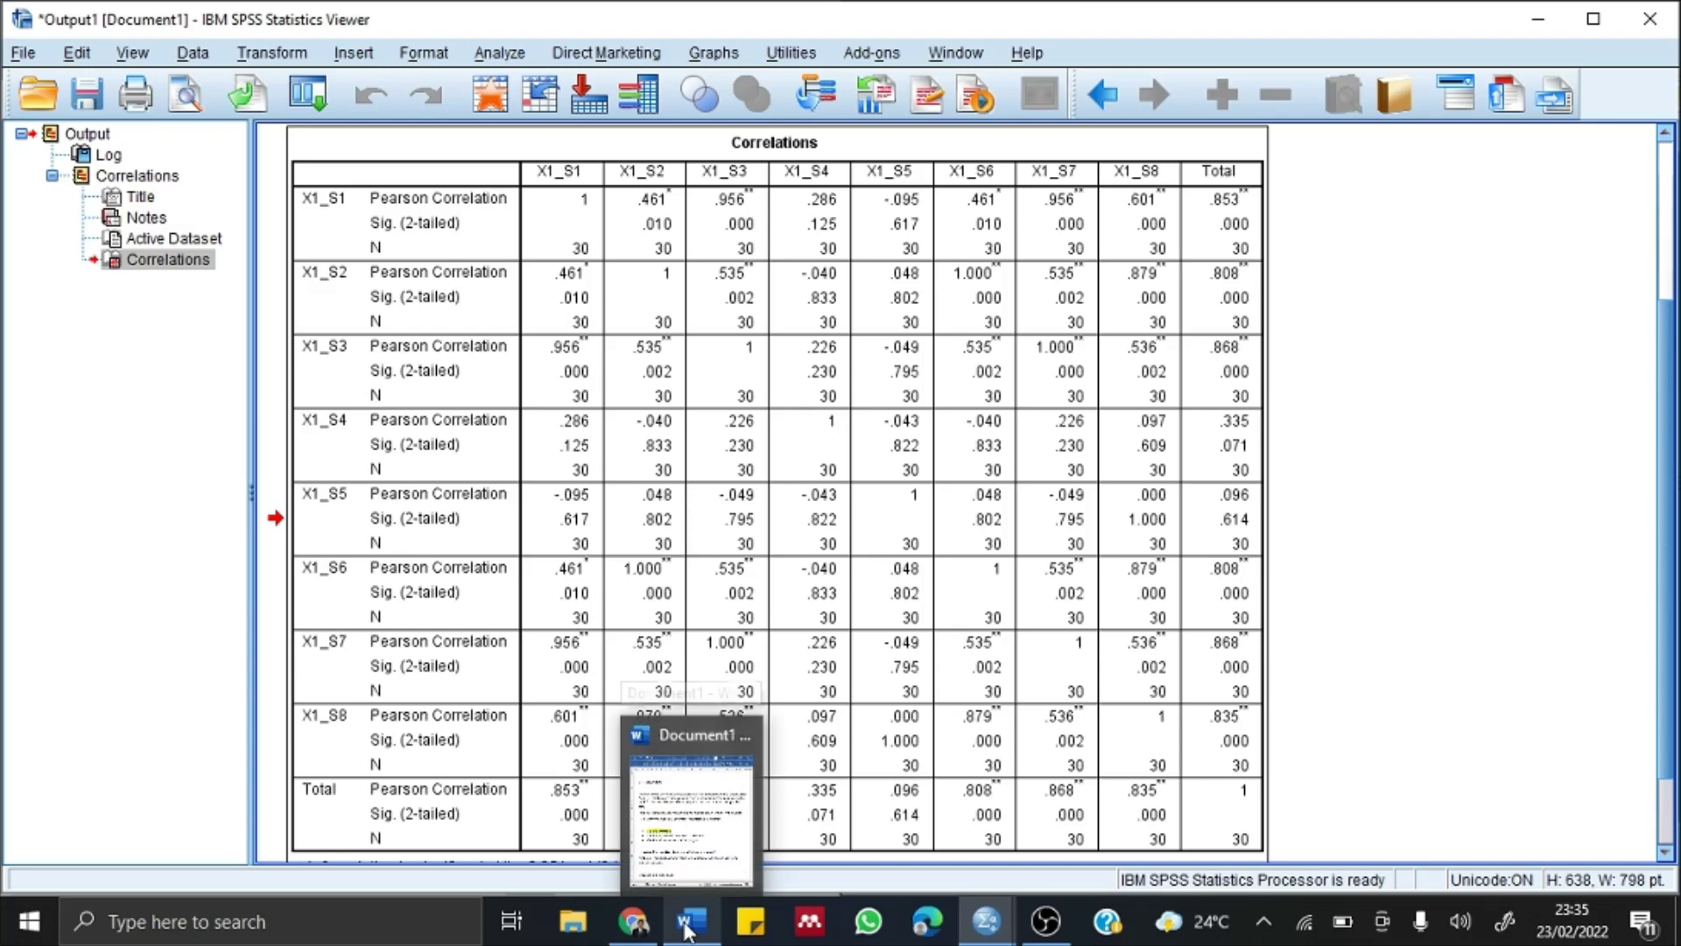
left_click(691, 814)
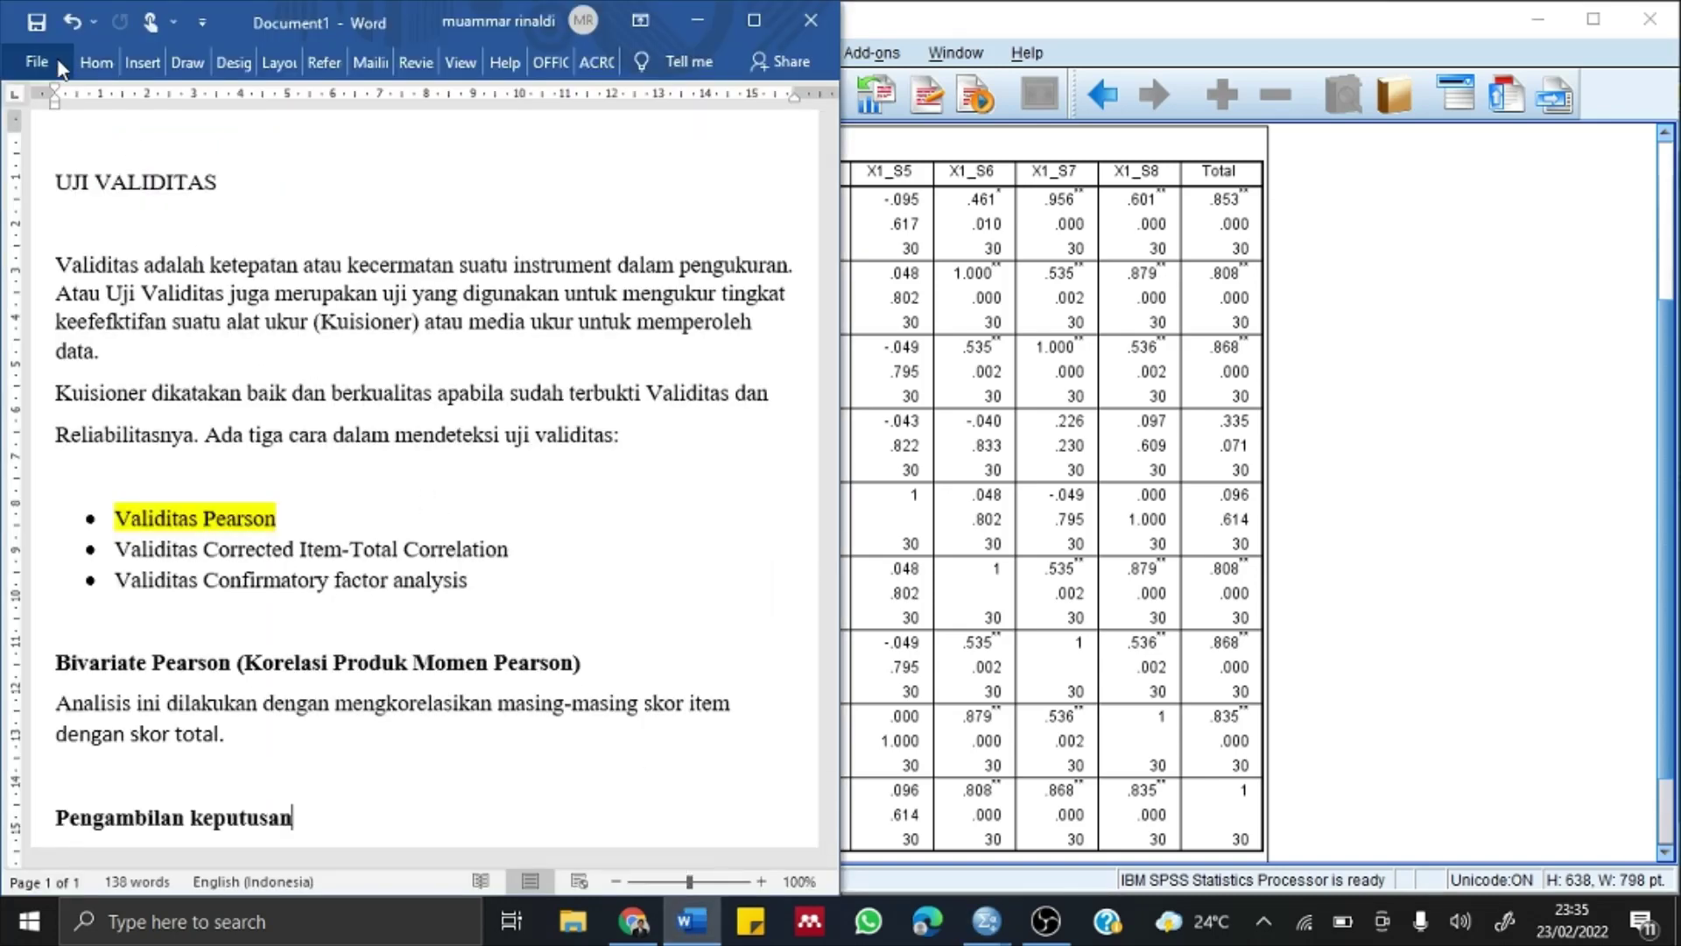
left_click(38, 60)
left_click(333, 245)
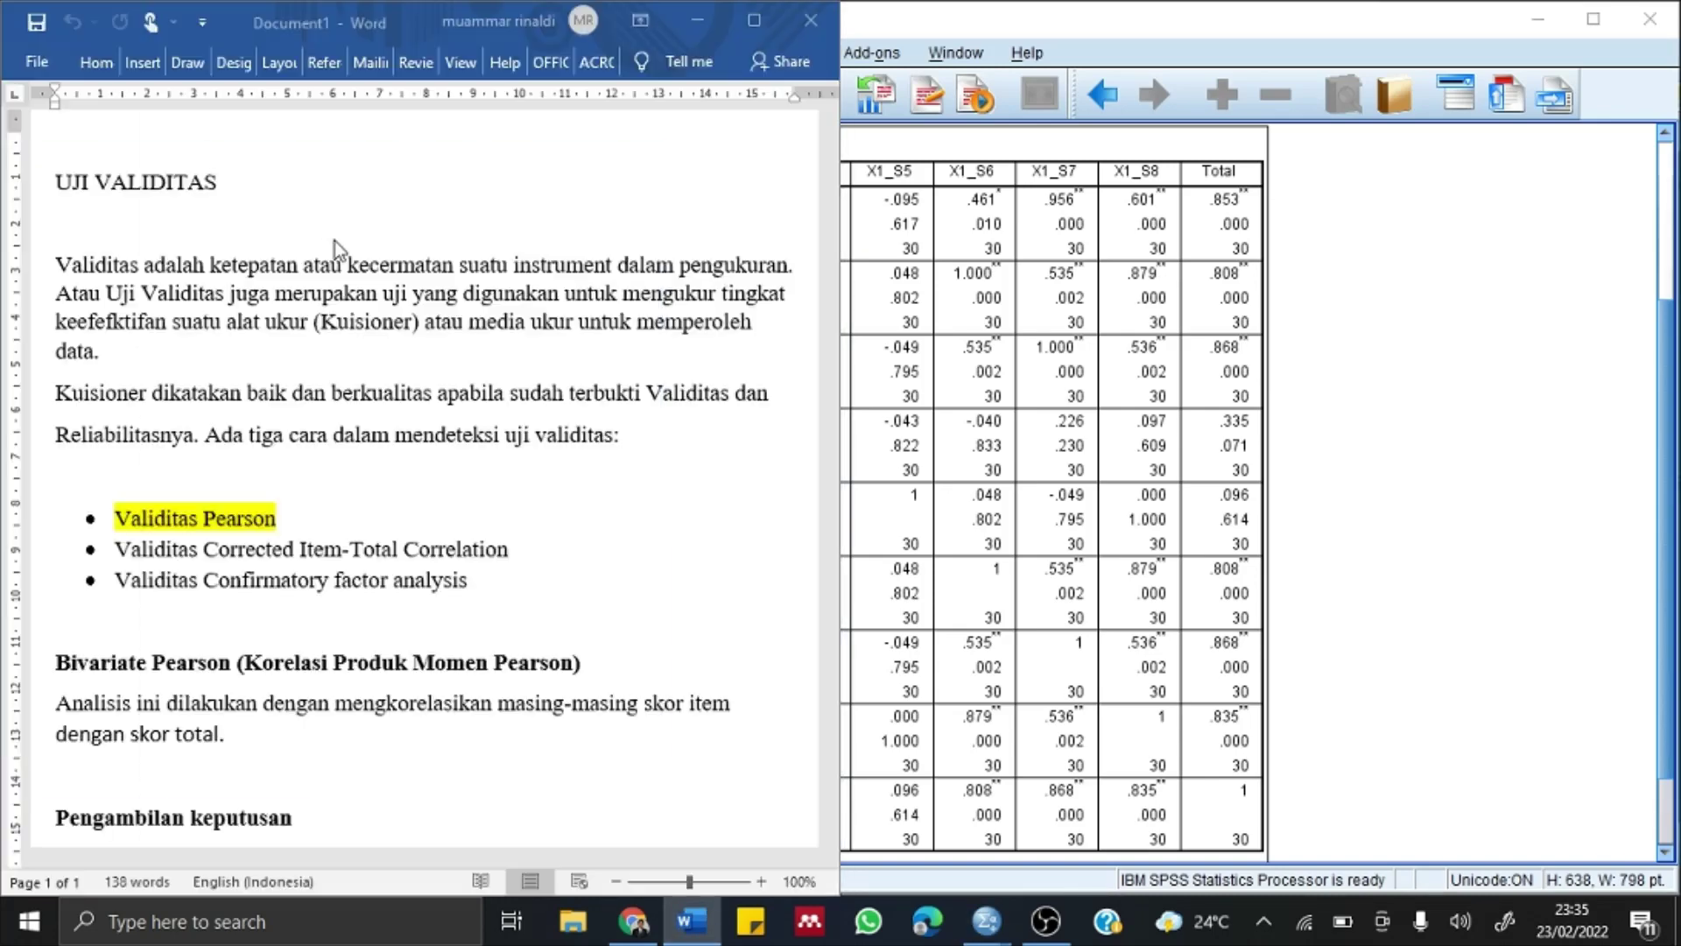
left_click(570, 165)
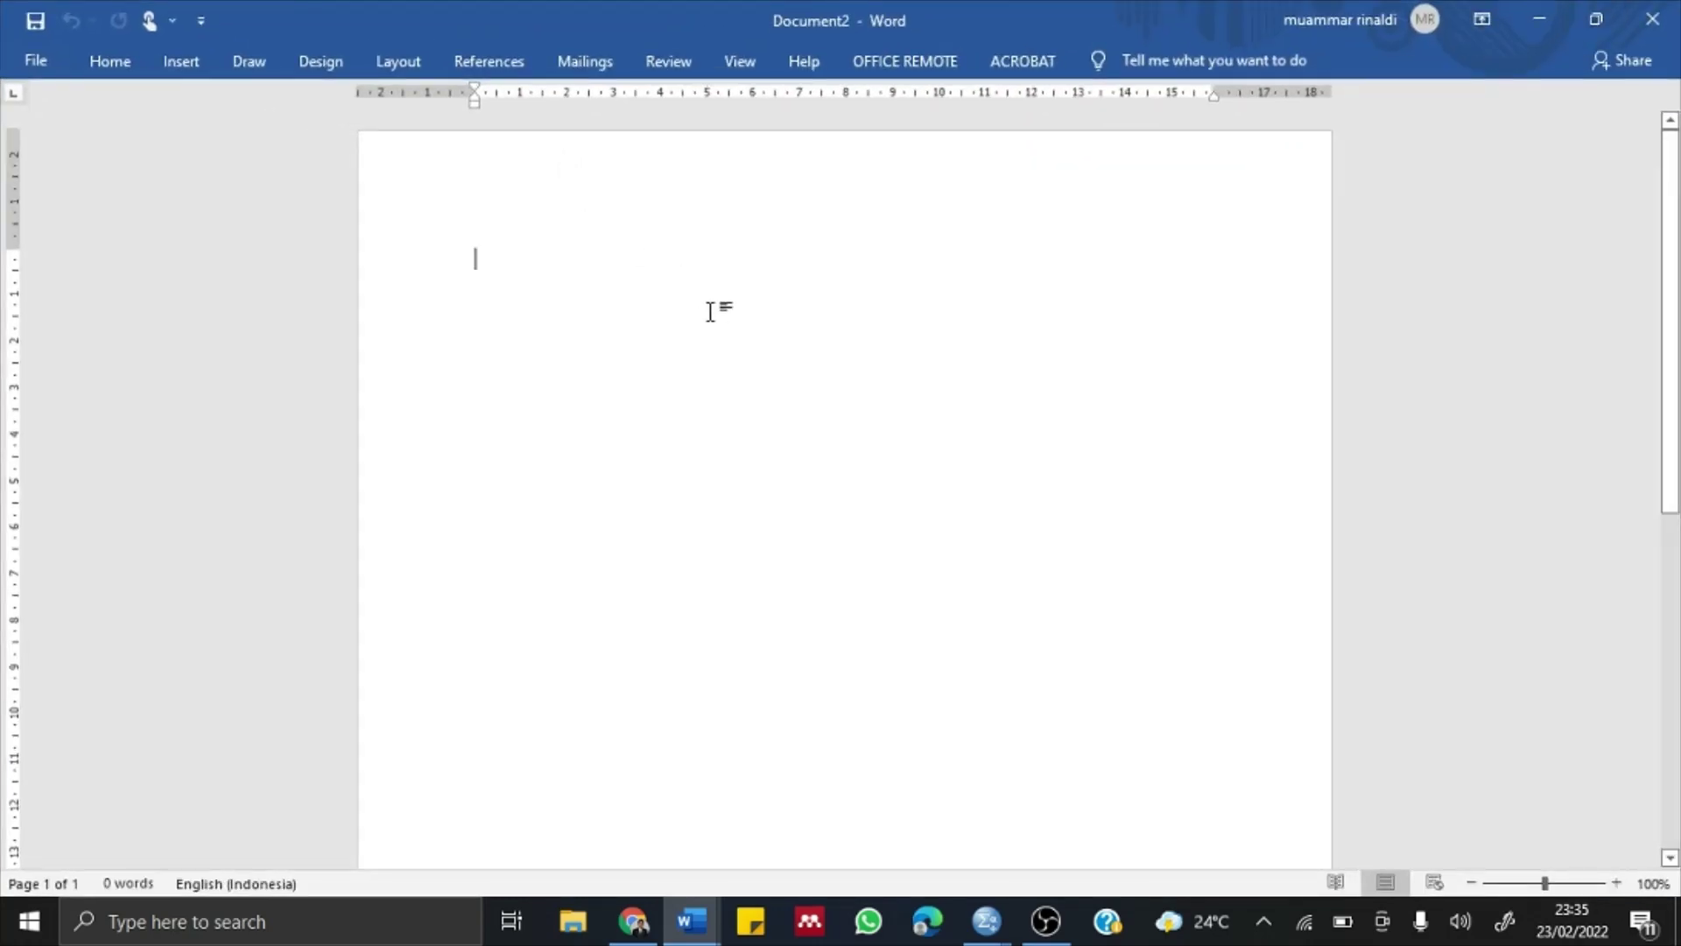
key("ctrl+v")
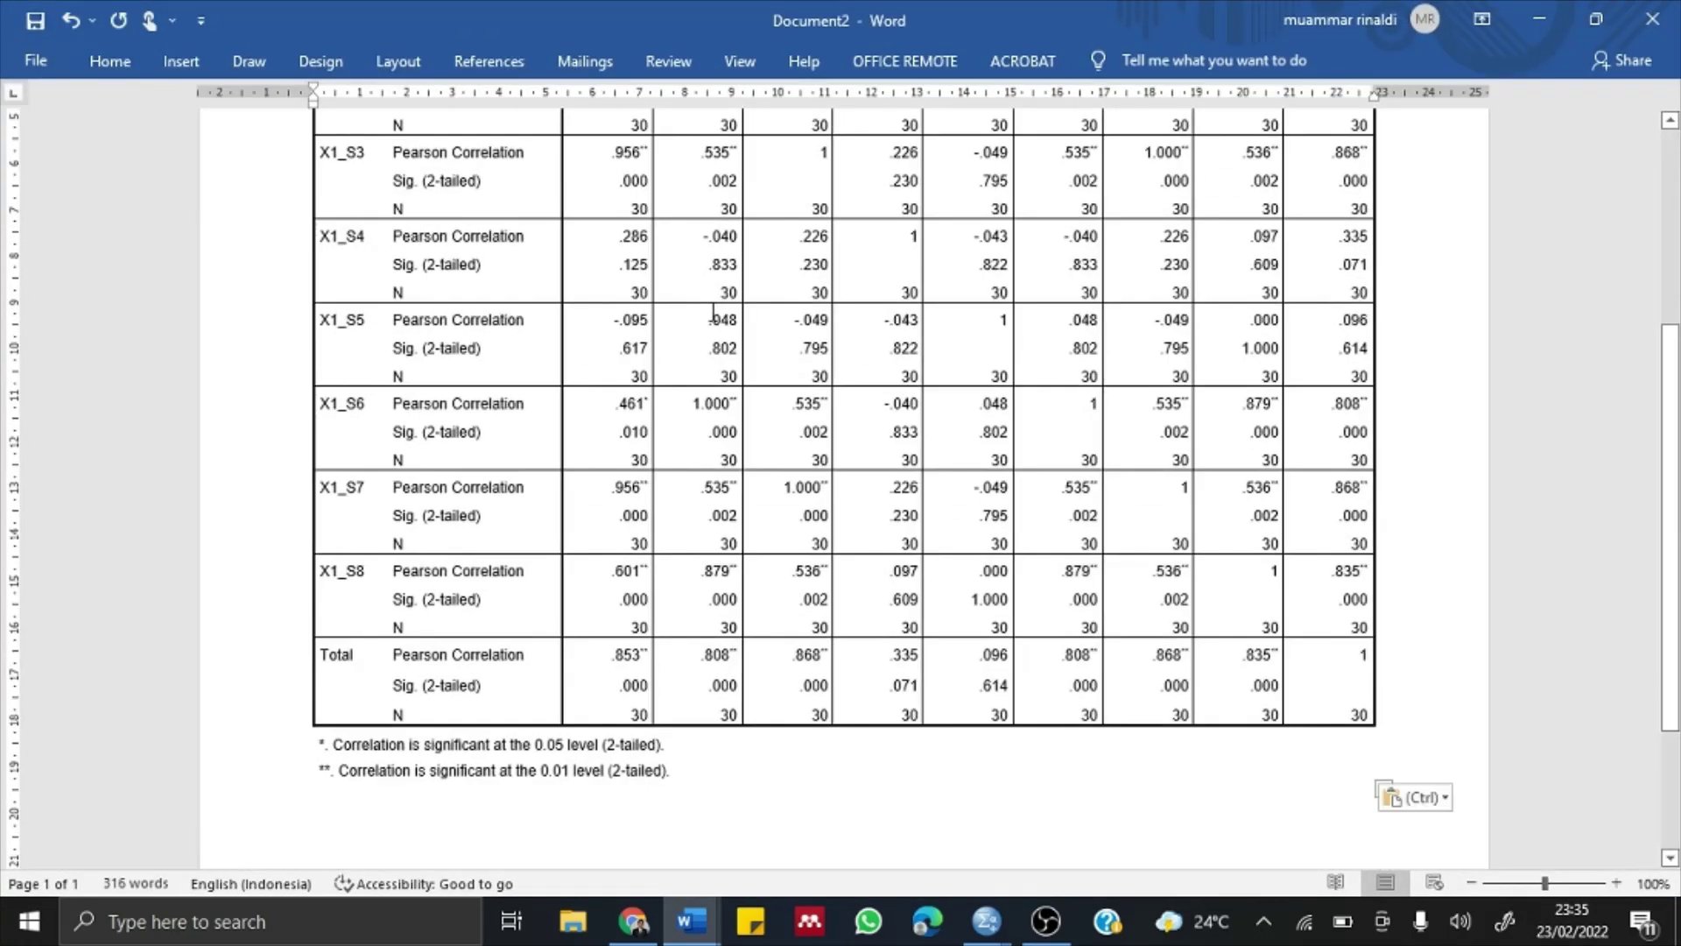
- Examine the pasted Correlations table from its first row at 140% zoom, including the Total column
scroll(749, 443, "up", 5)
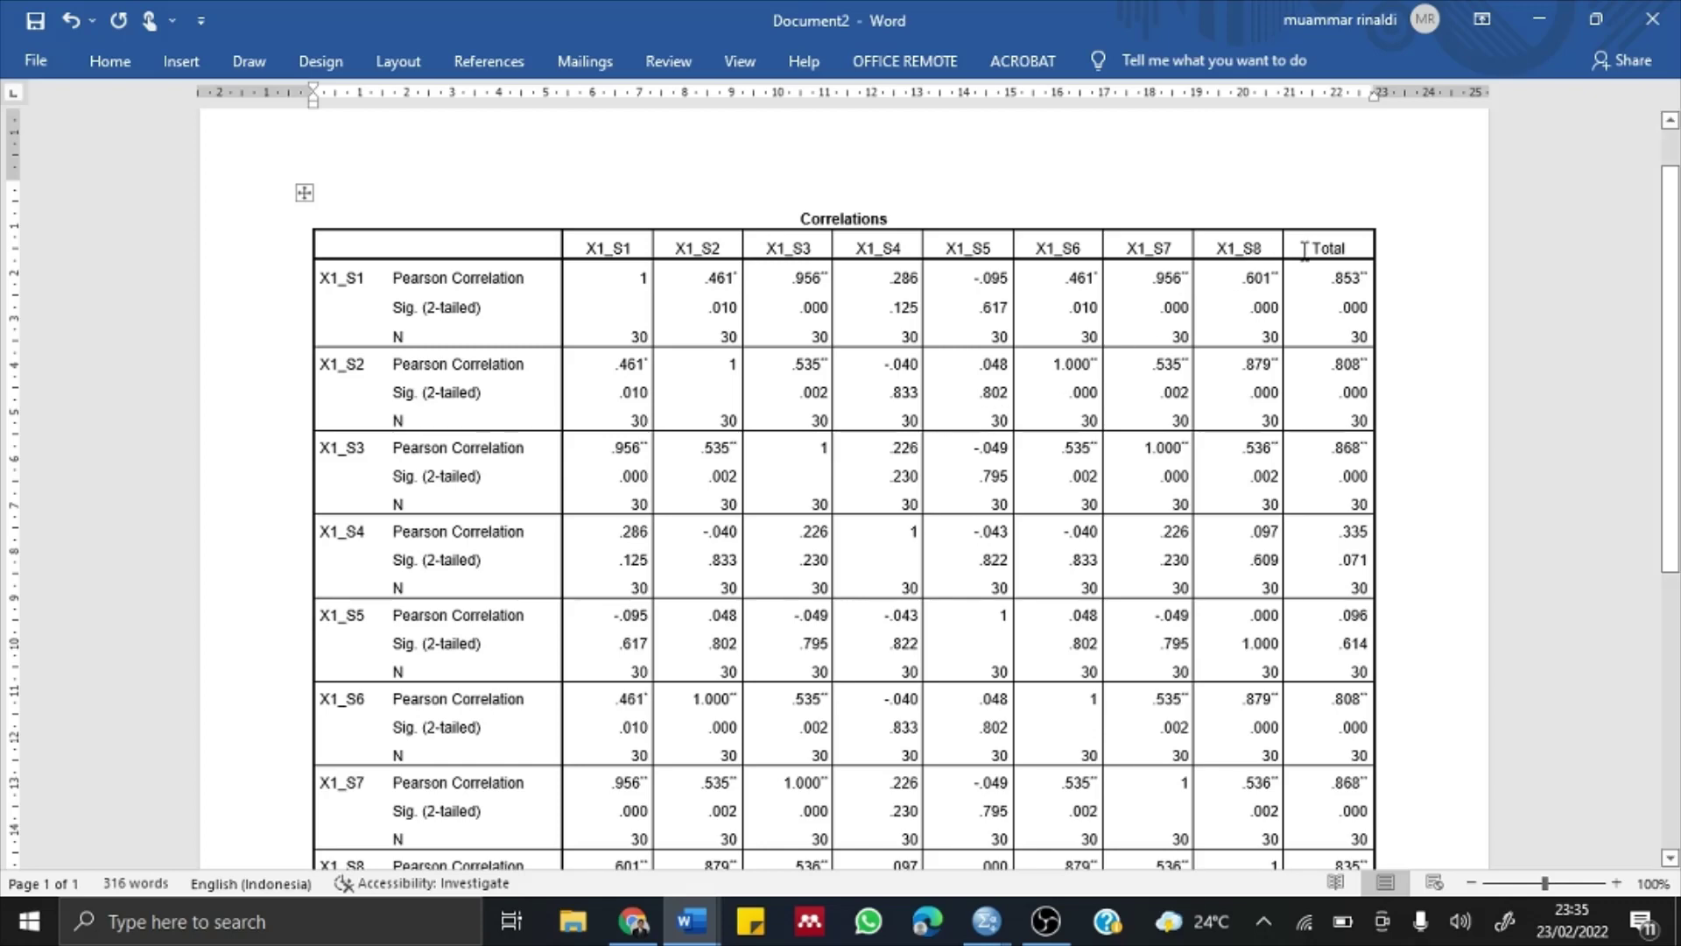
scroll(1311, 296, "up", 4, "ctrl")
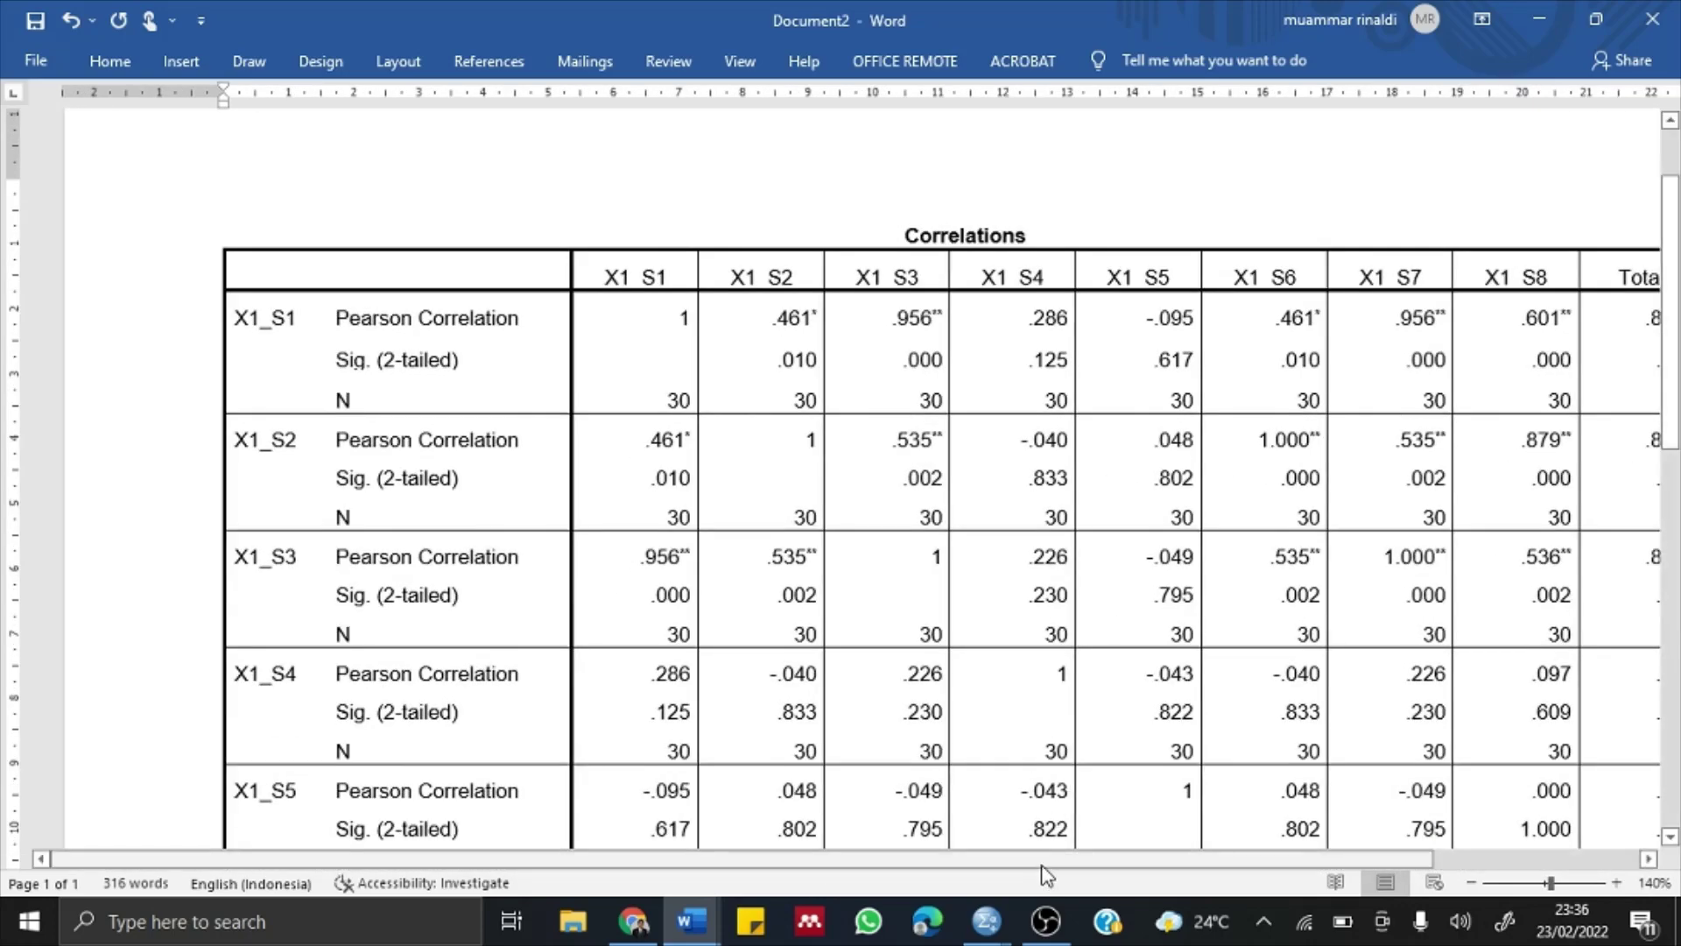
left_click_drag(1043, 862, 1163, 859)
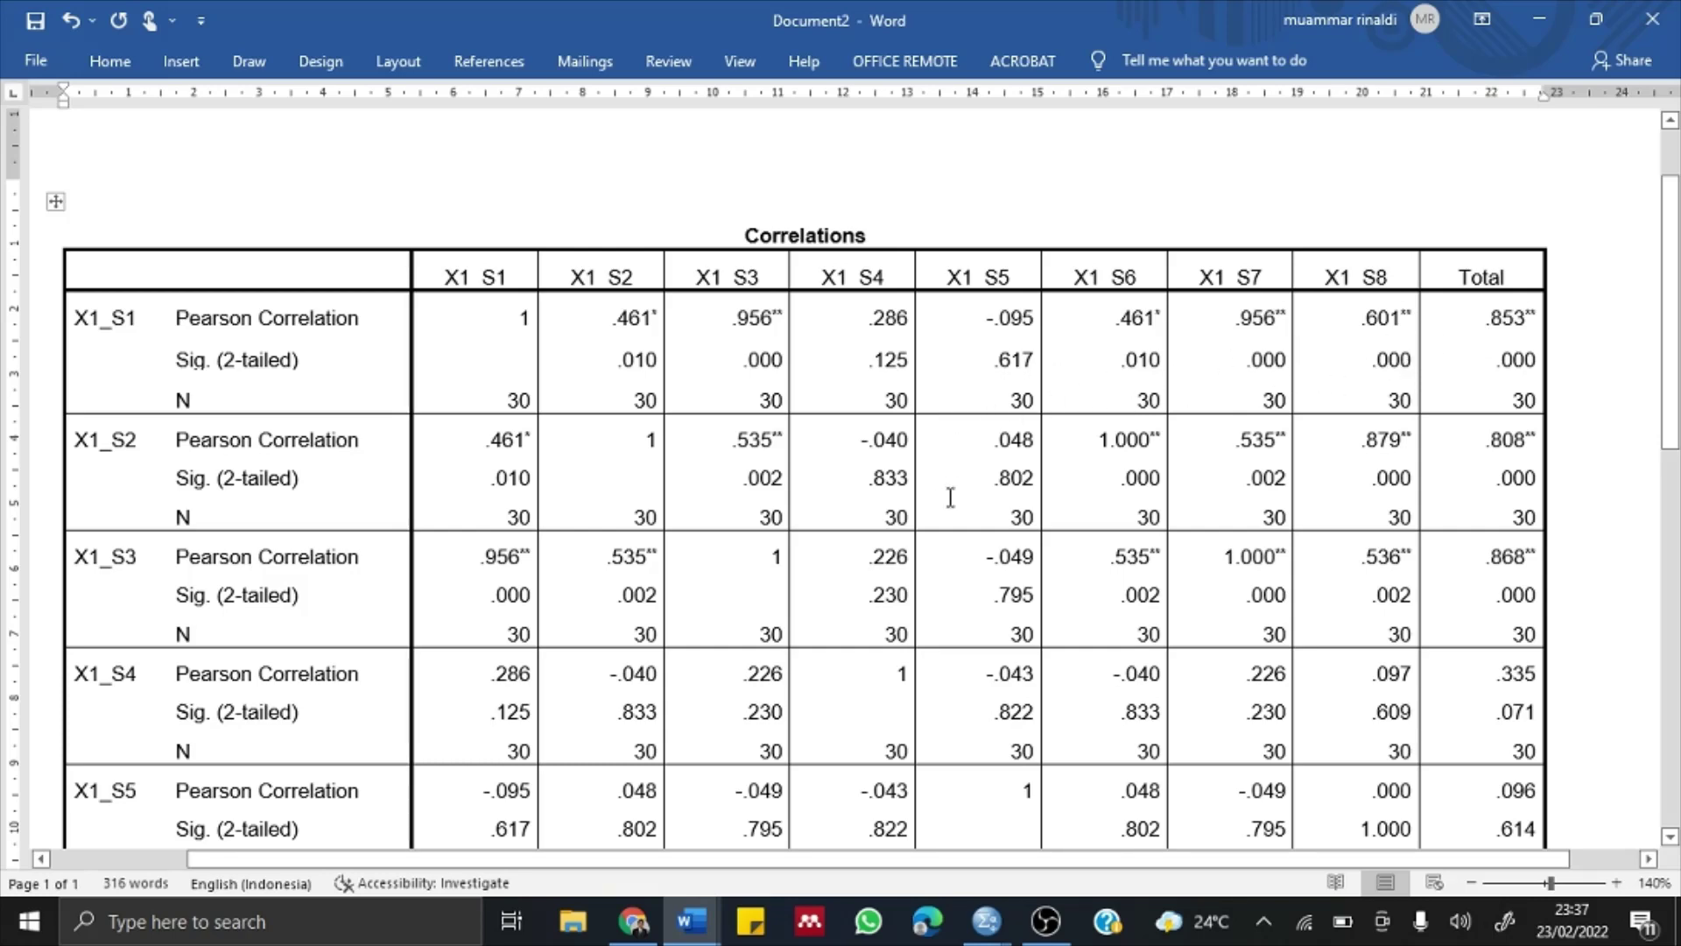
- Read the r-hitung and Sig. (2-tailed) decision rules in the validity notes and return to the pasted Correlations table
key("alt+Tab")
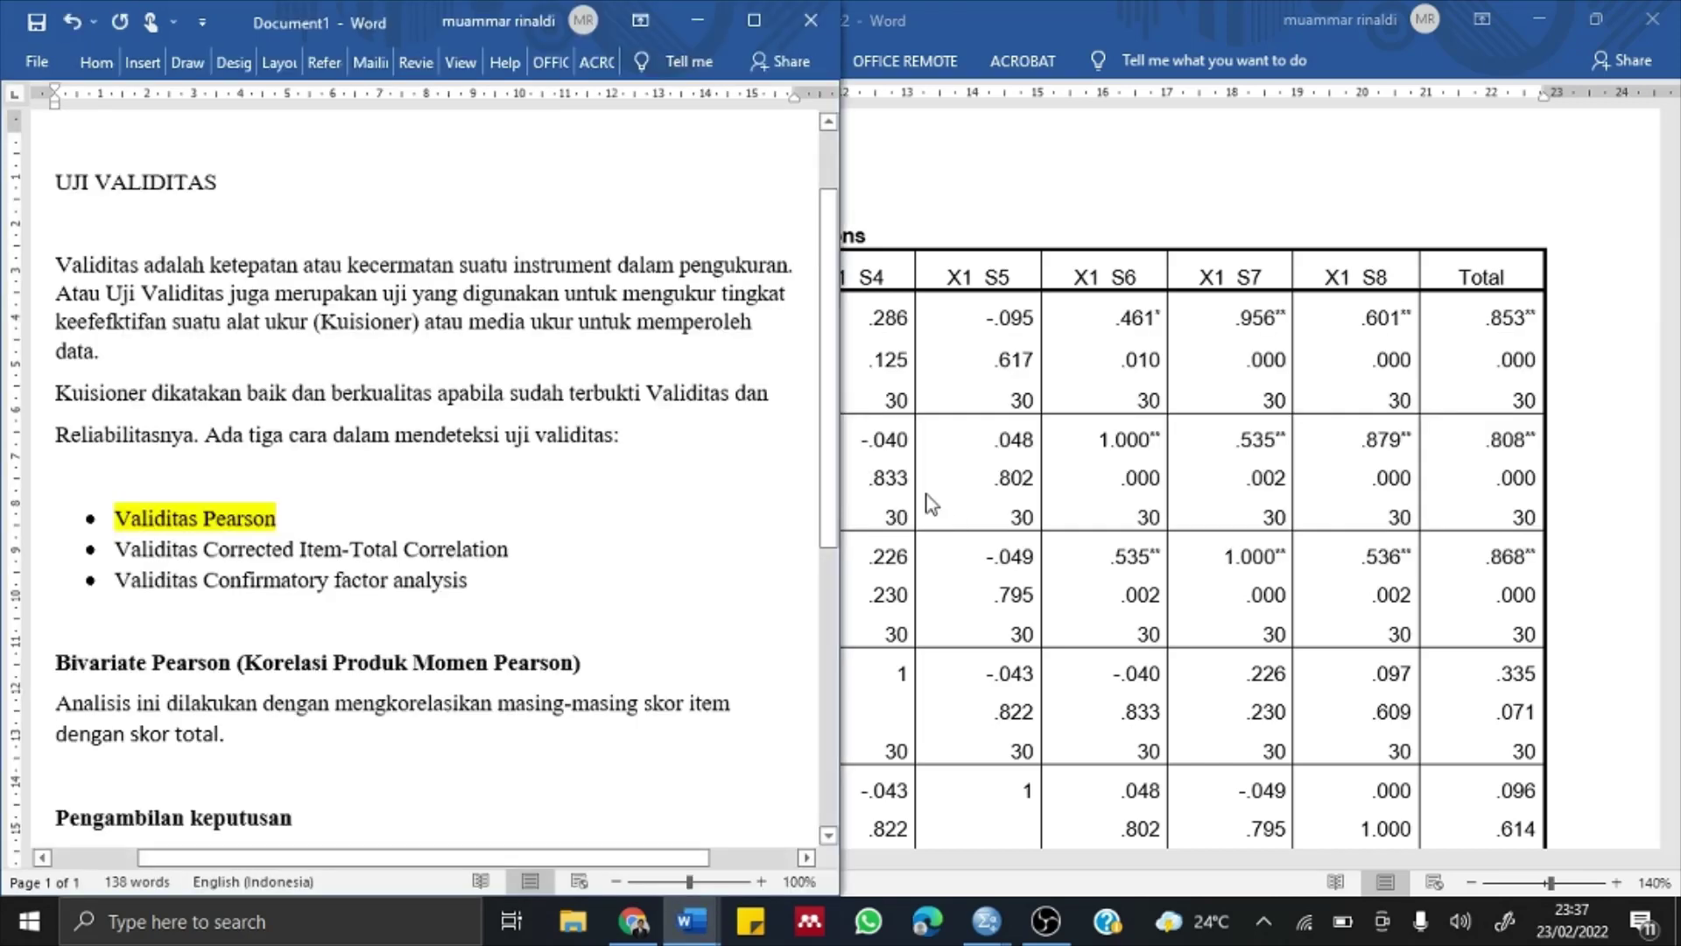
scroll(490, 543, "down", 3)
scroll(482, 545, "down", 3)
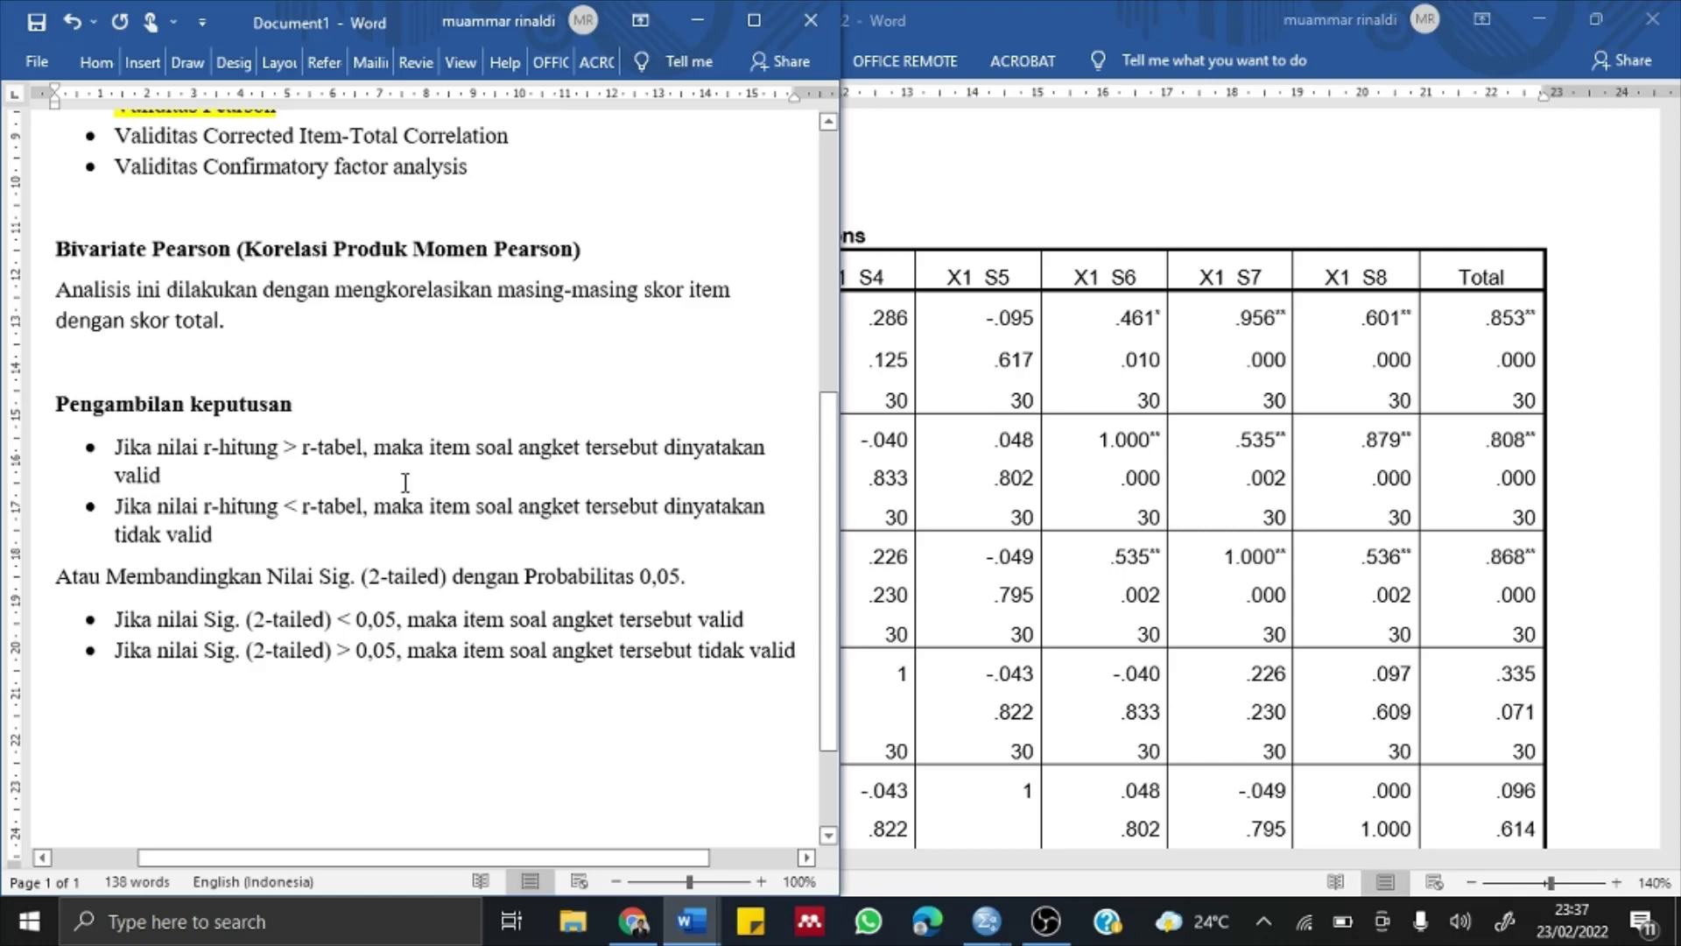
left_click(1462, 329)
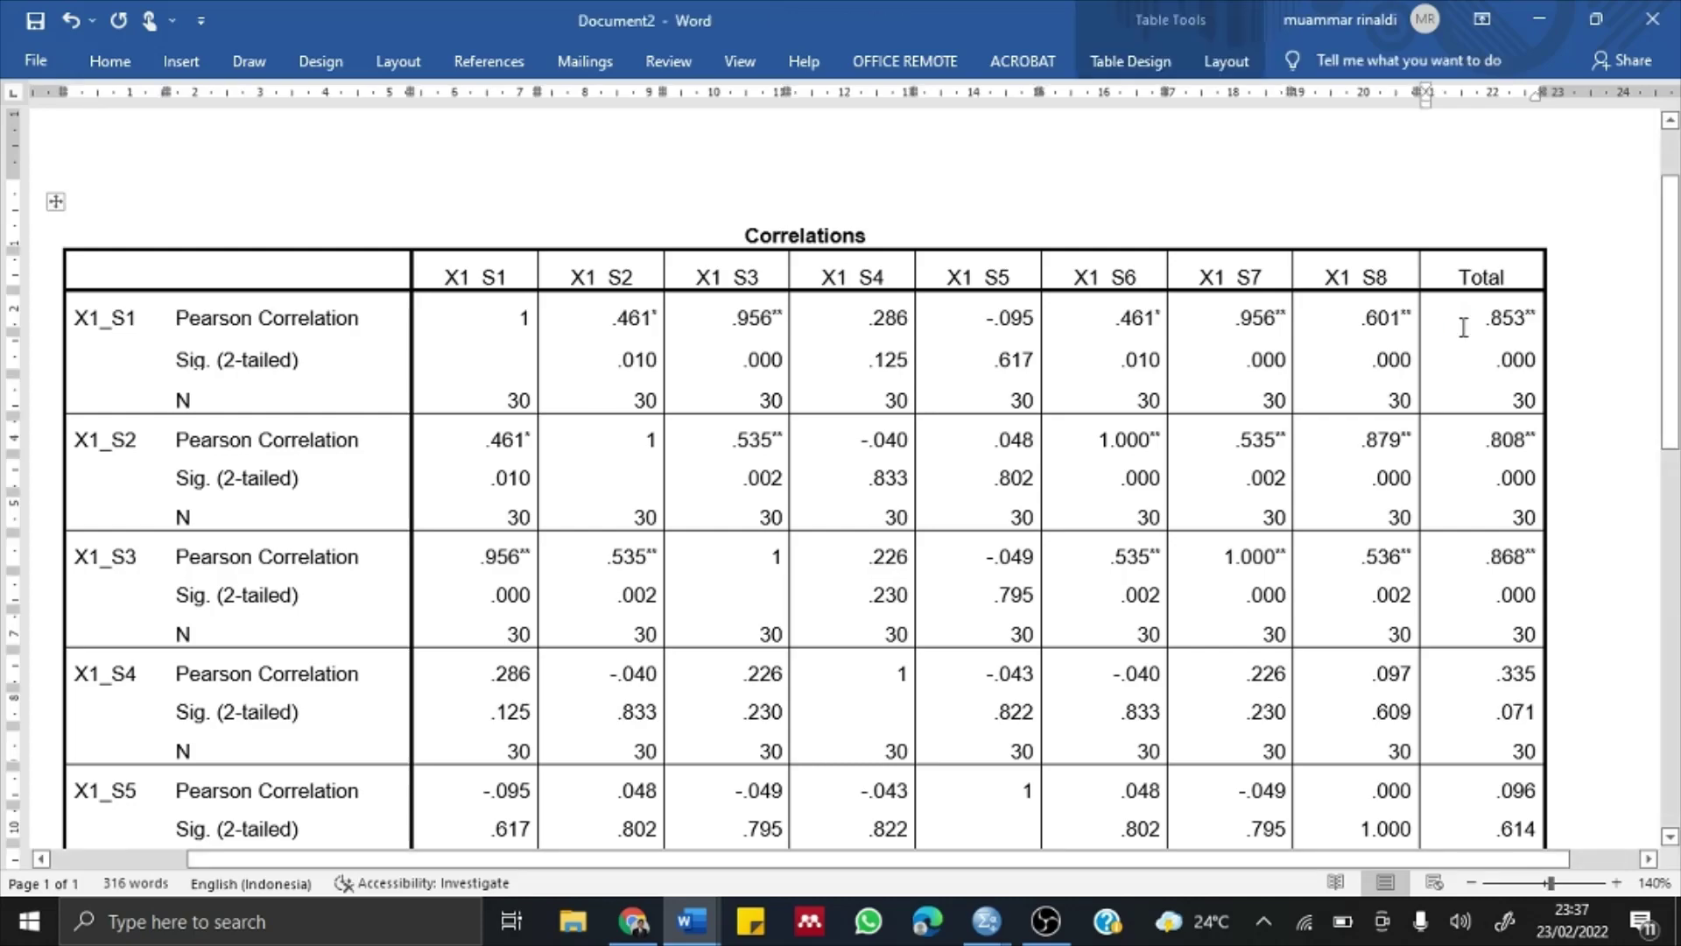
- Switch to the r-table PDF in Chrome and look up the 5% significance value for N = 30
key("alt+Tab")
key("Tab")
key("Tab")
key("Tab")
key("Tab")
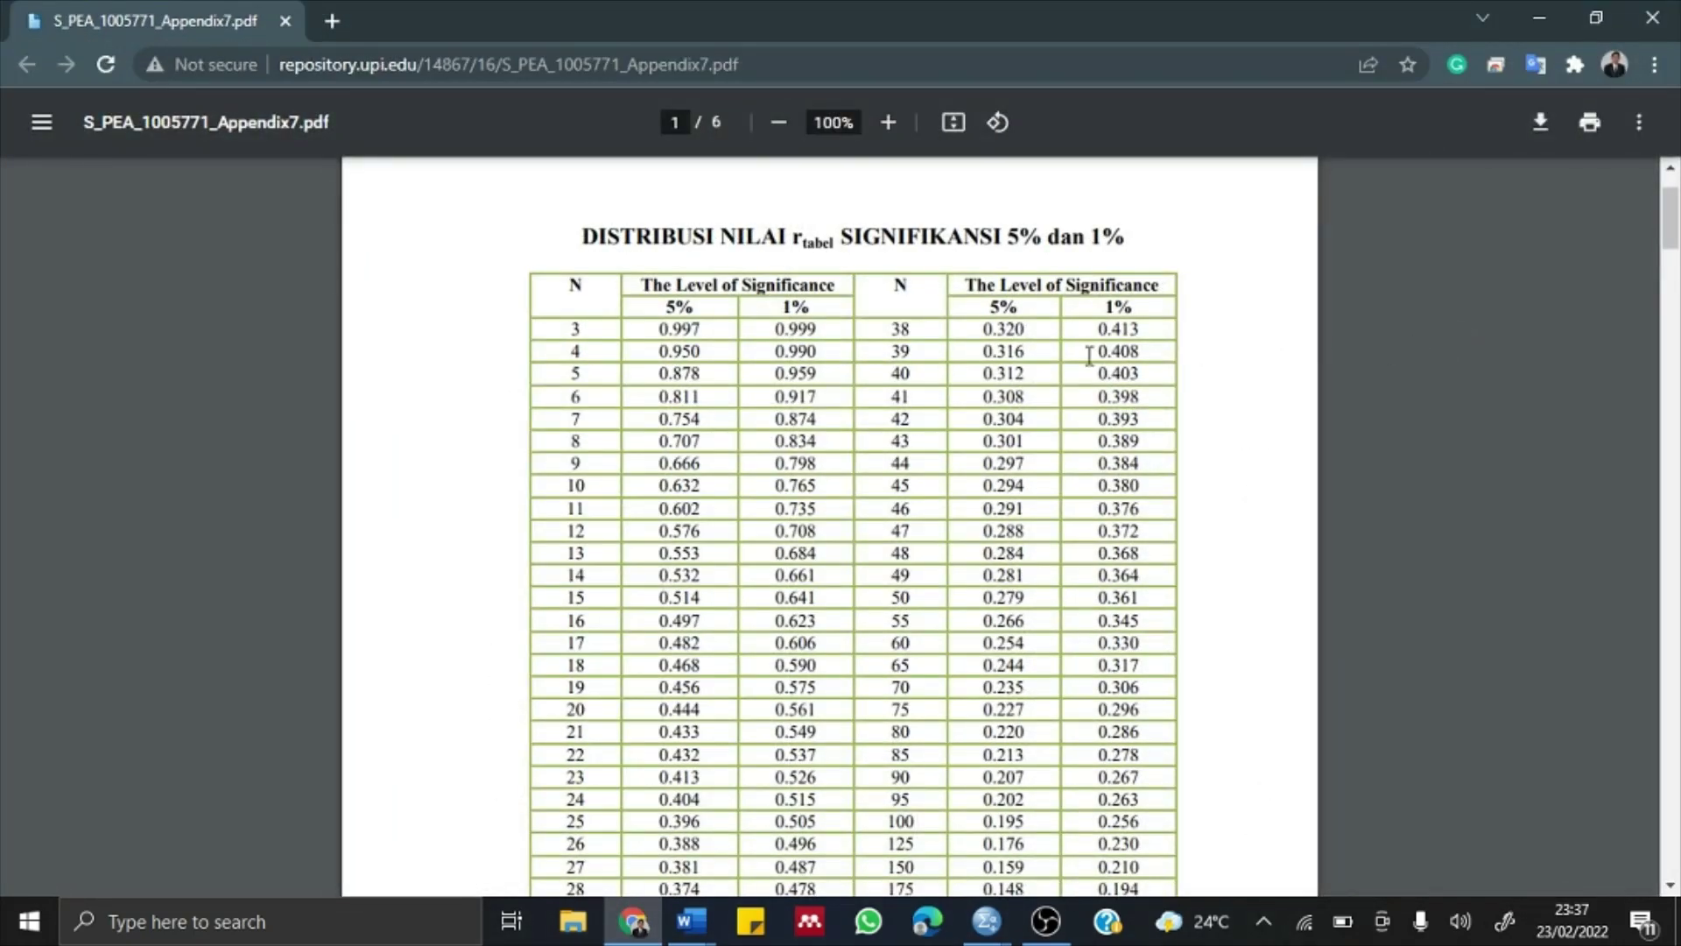
scroll(1069, 359, "up", 4)
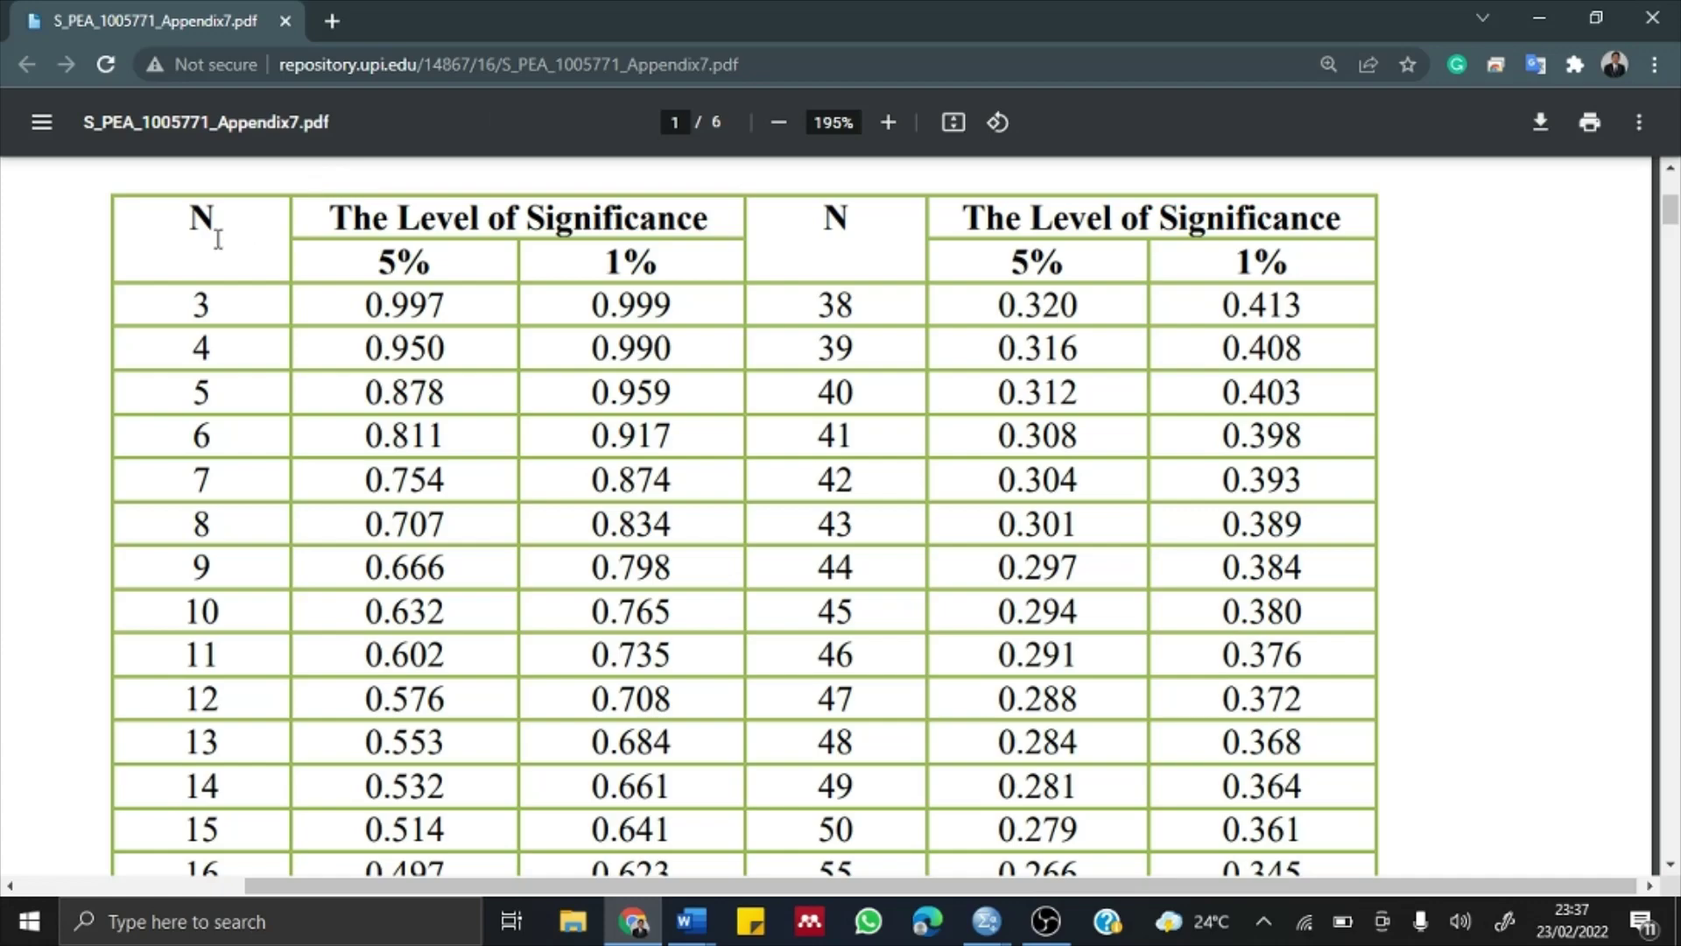
scroll(229, 417, "down", 8)
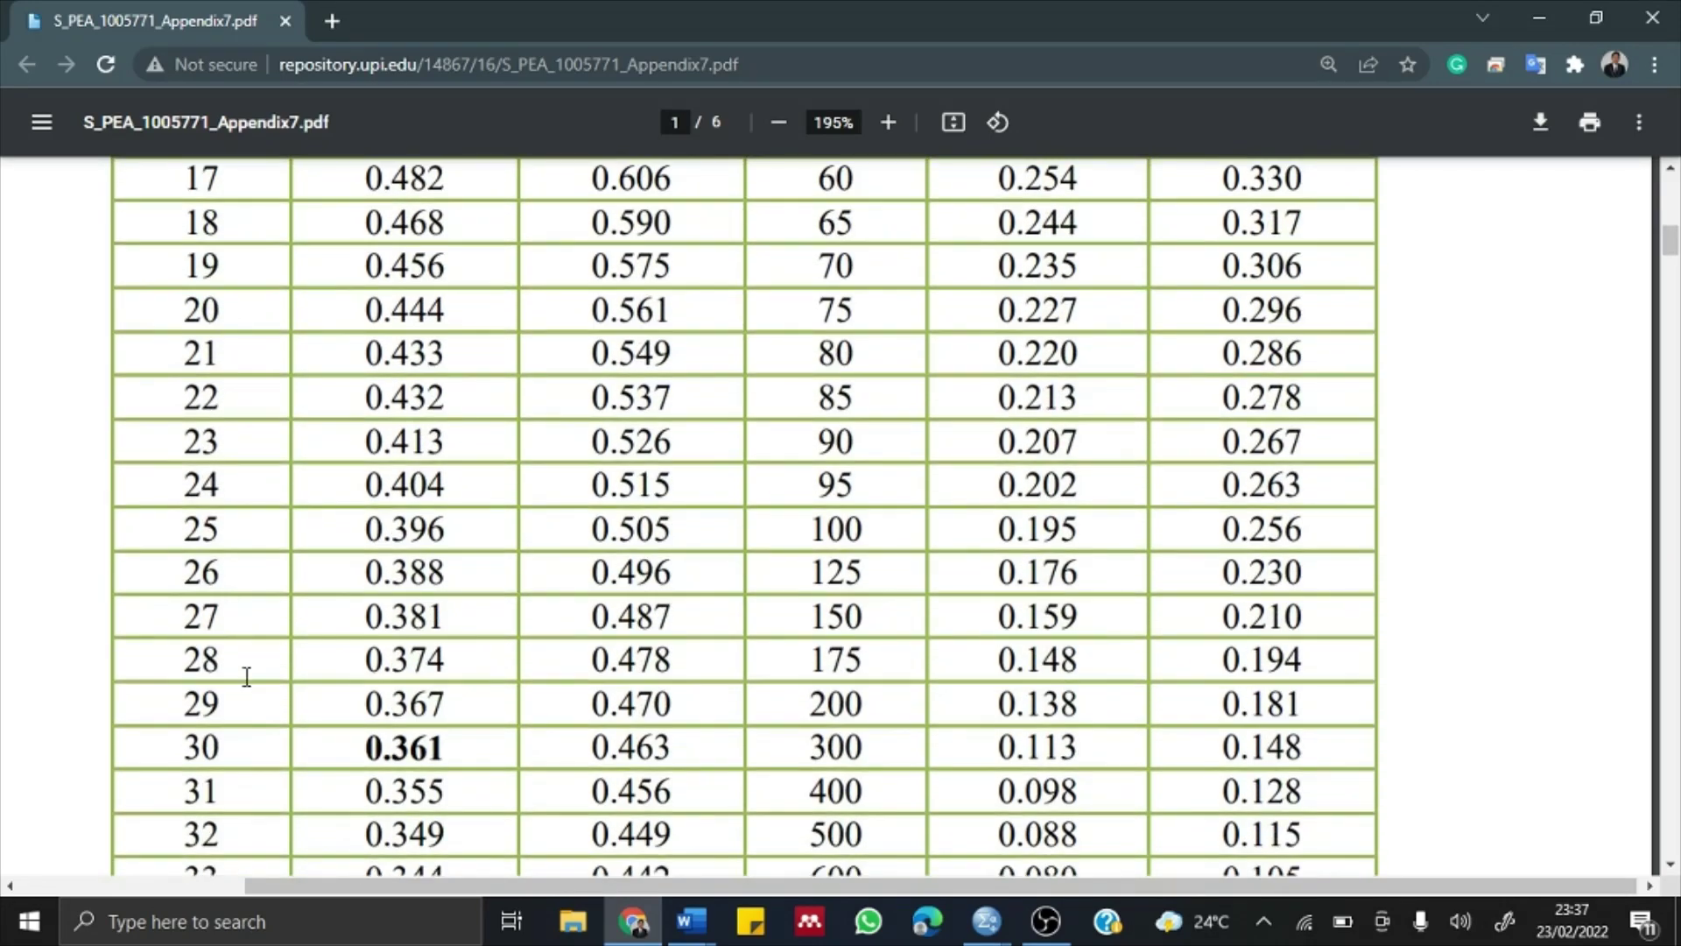
- Copy the 5% r-table value 0.361 for N = 30 and switch back to the Word document with the Correlations table
scroll(247, 675, "down", 2)
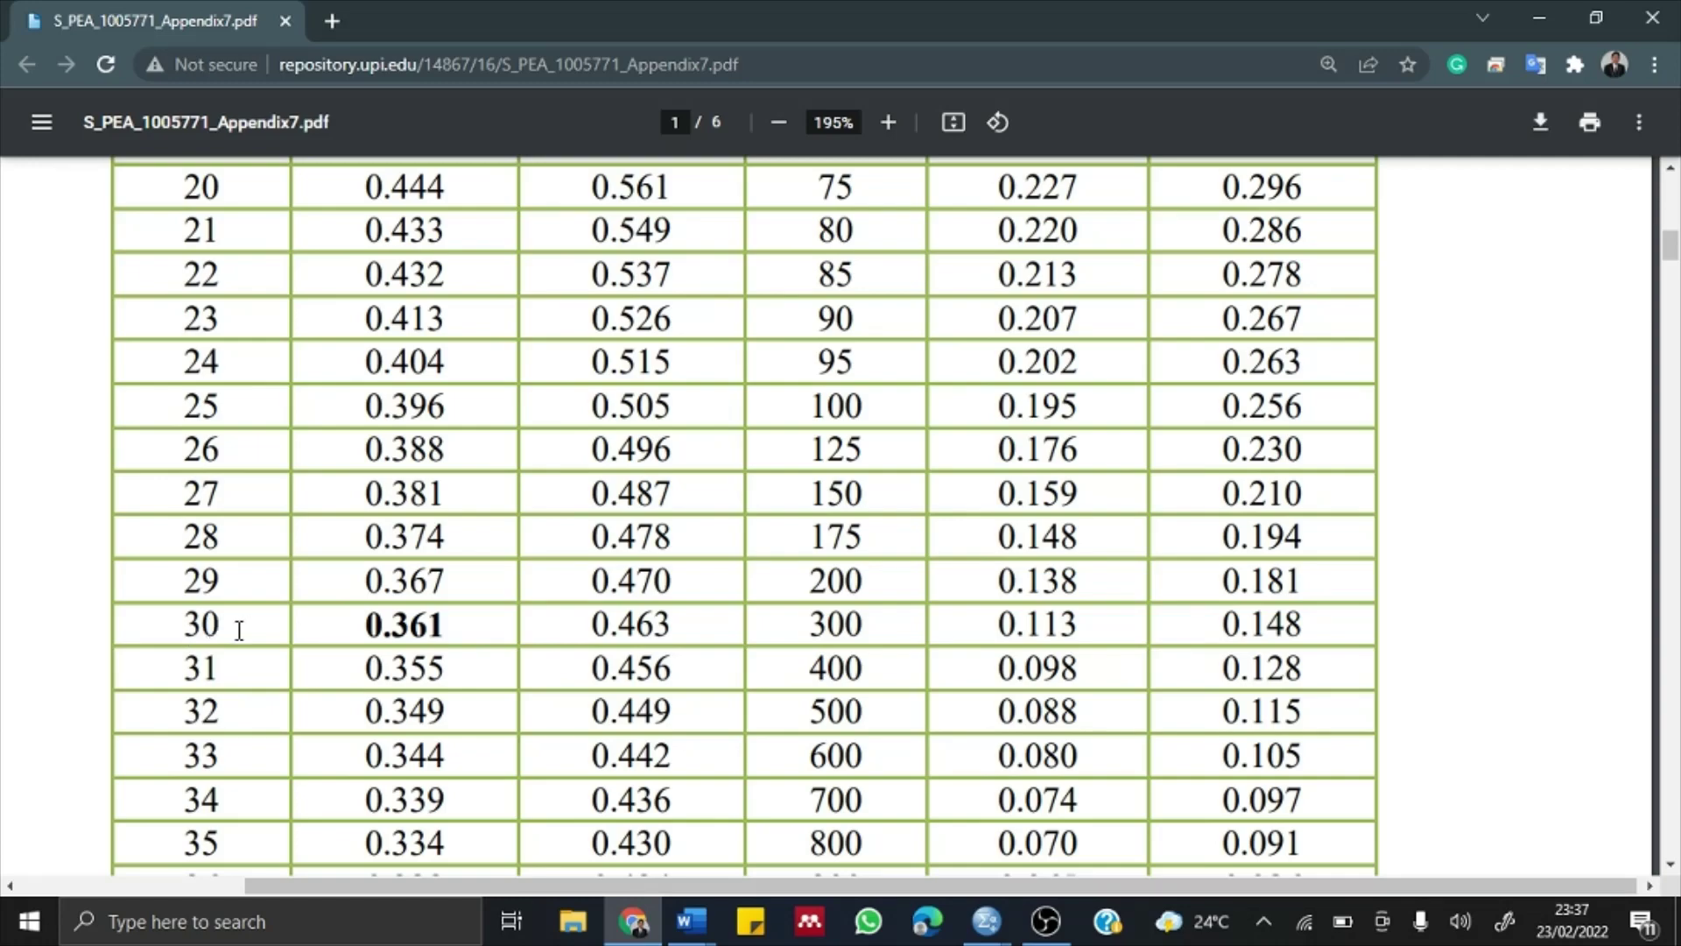
scroll(390, 617, "up", 15)
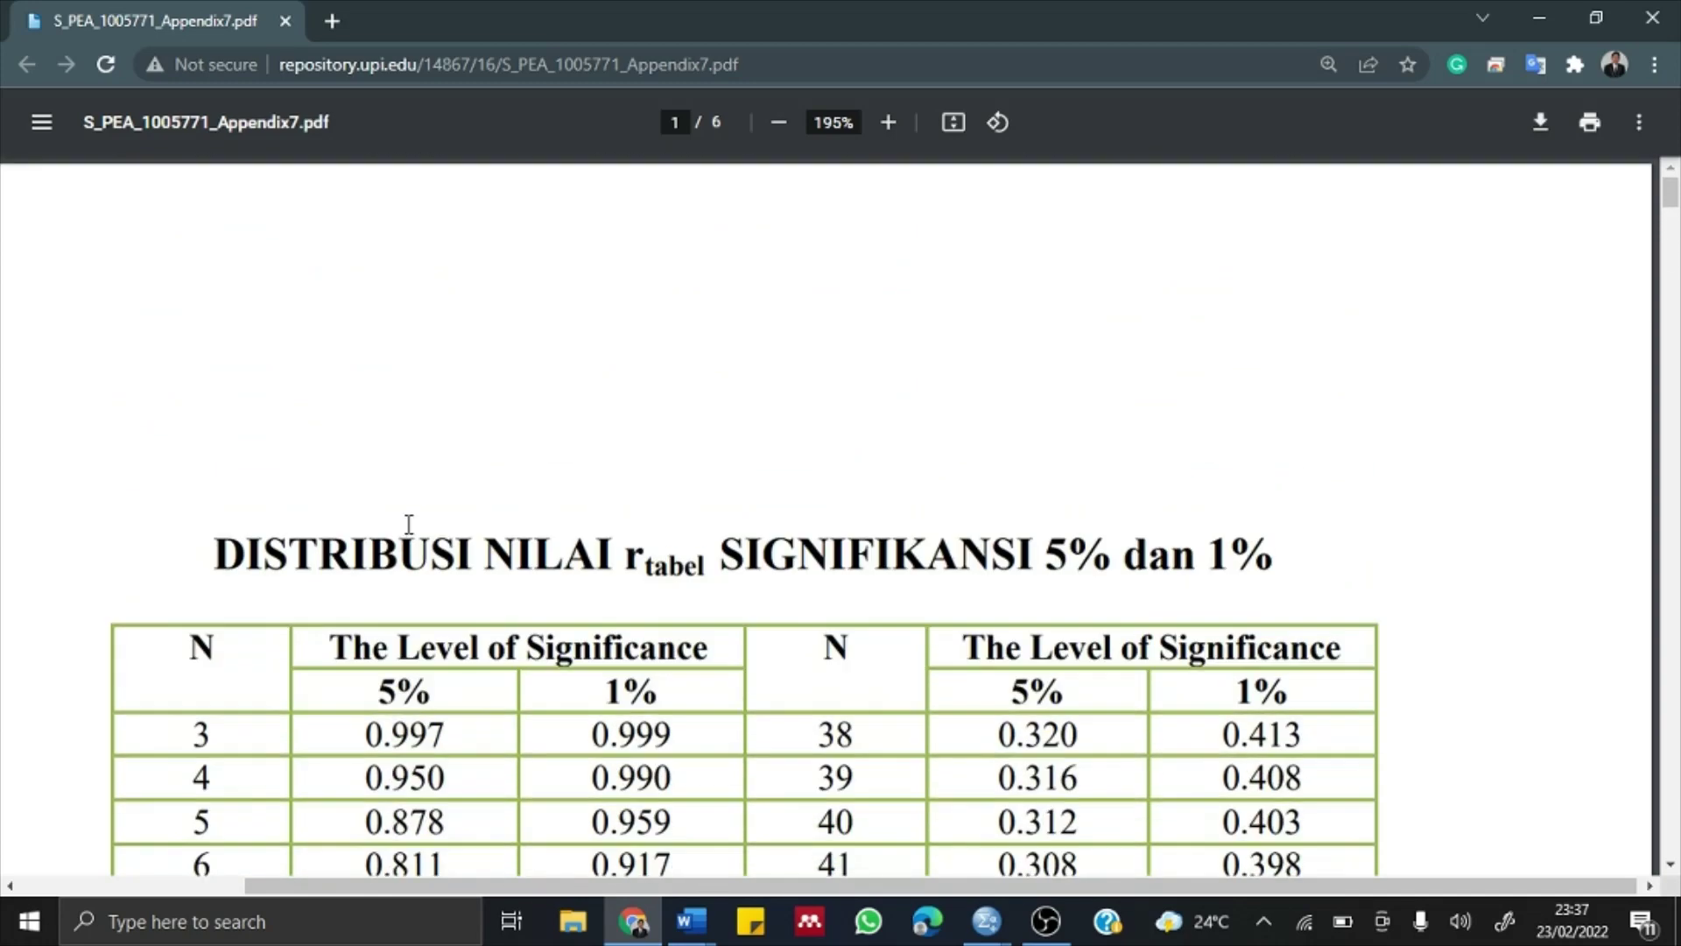
scroll(398, 701, "down", 15)
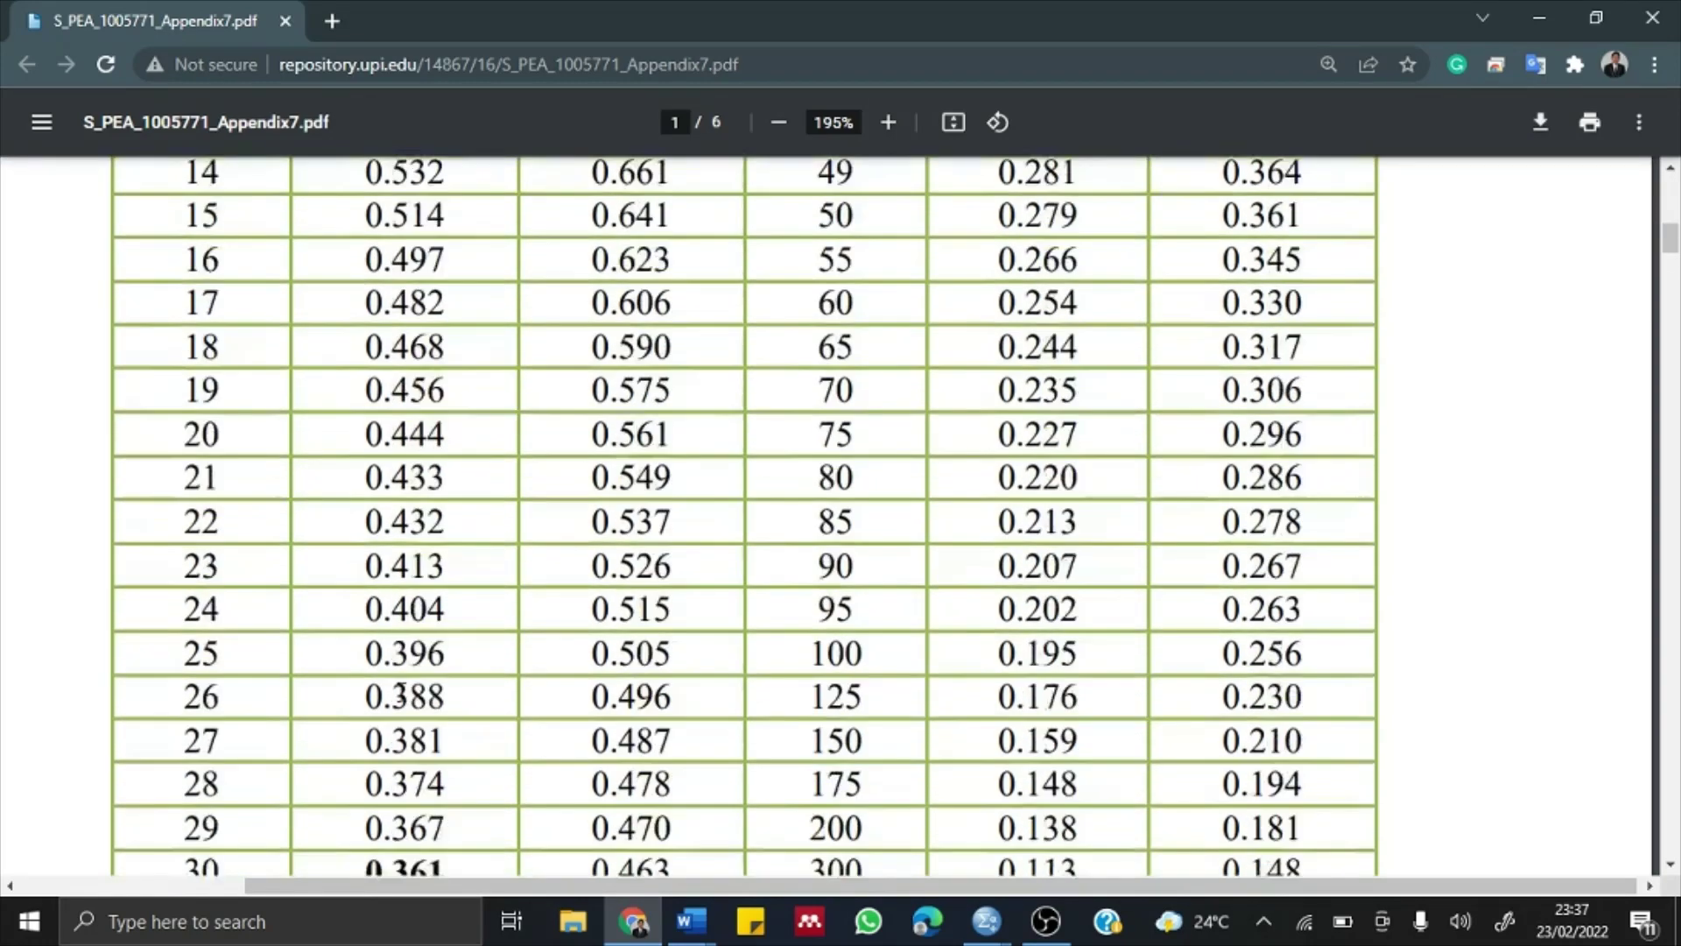
left_click_drag(361, 437, 448, 438)
key("ctrl+c")
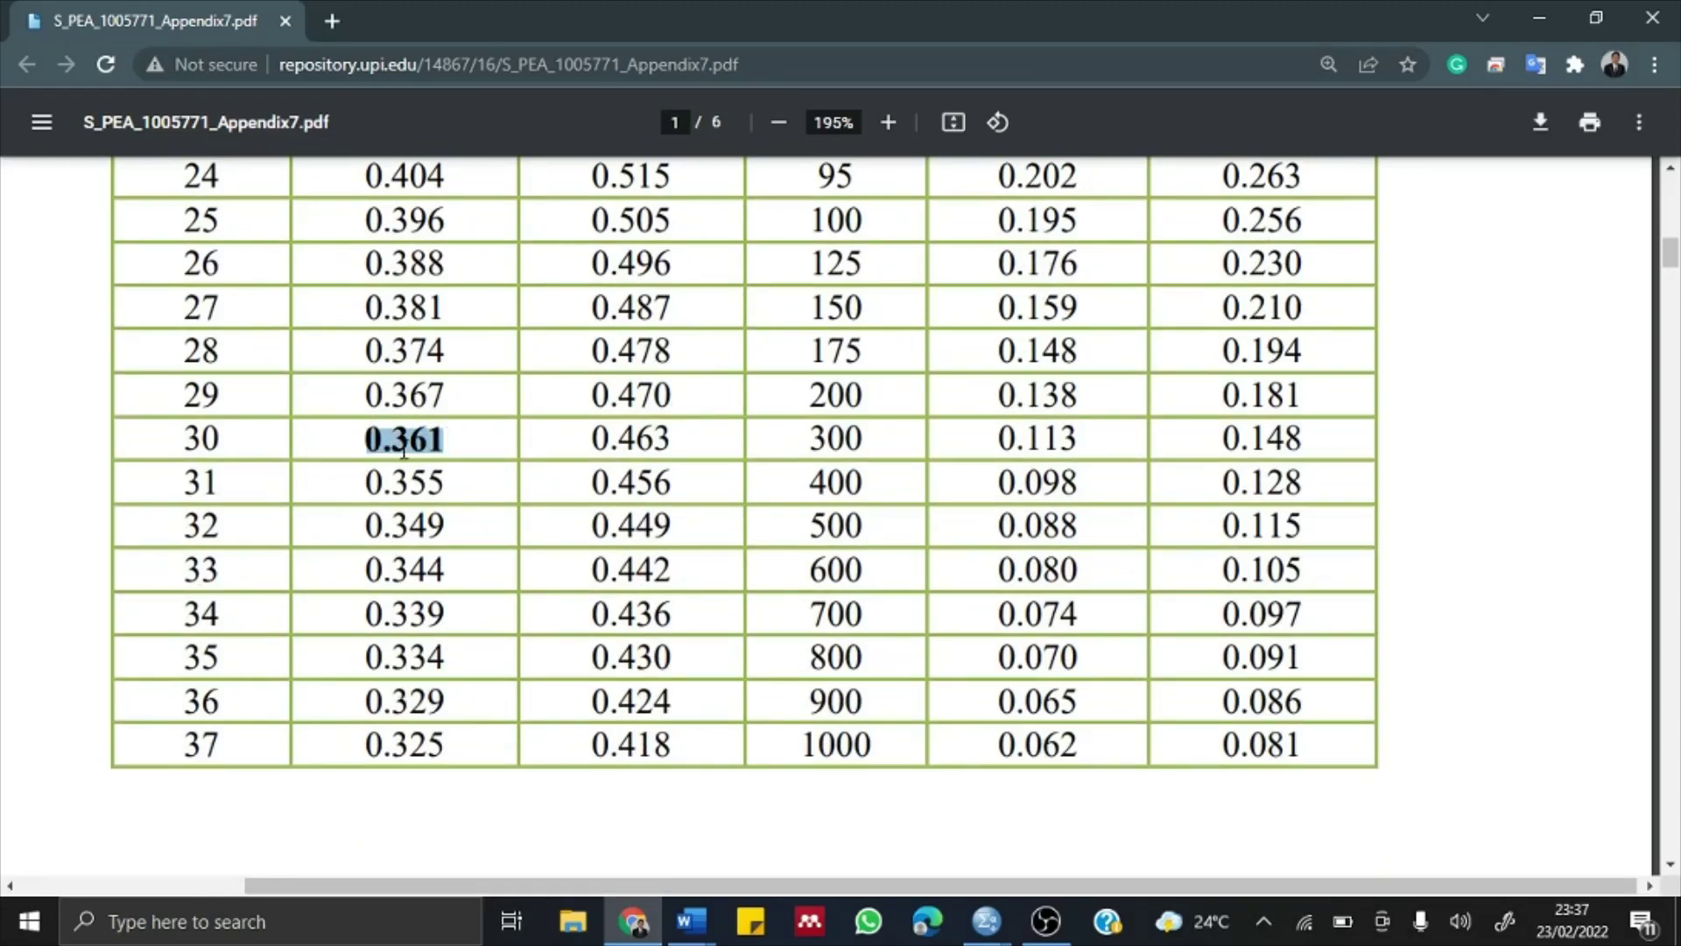
key("alt+Tab")
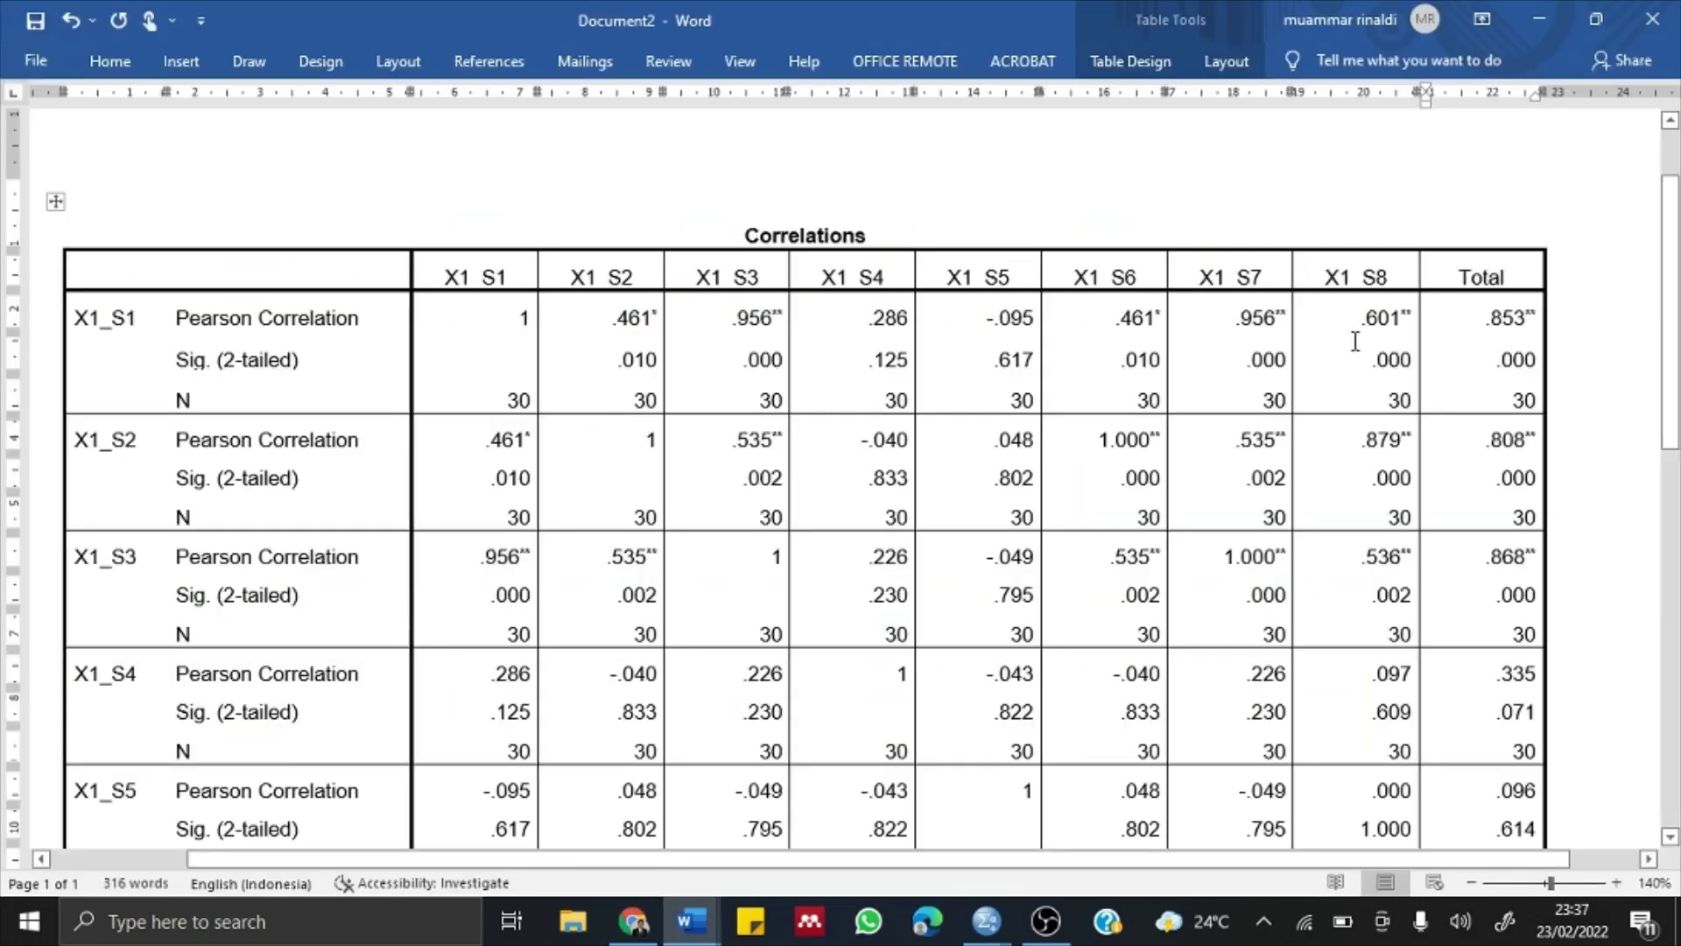
- Draw a small rectangle shape just above the Total column of the Correlations table, about as wide as the column
left_click(181, 60)
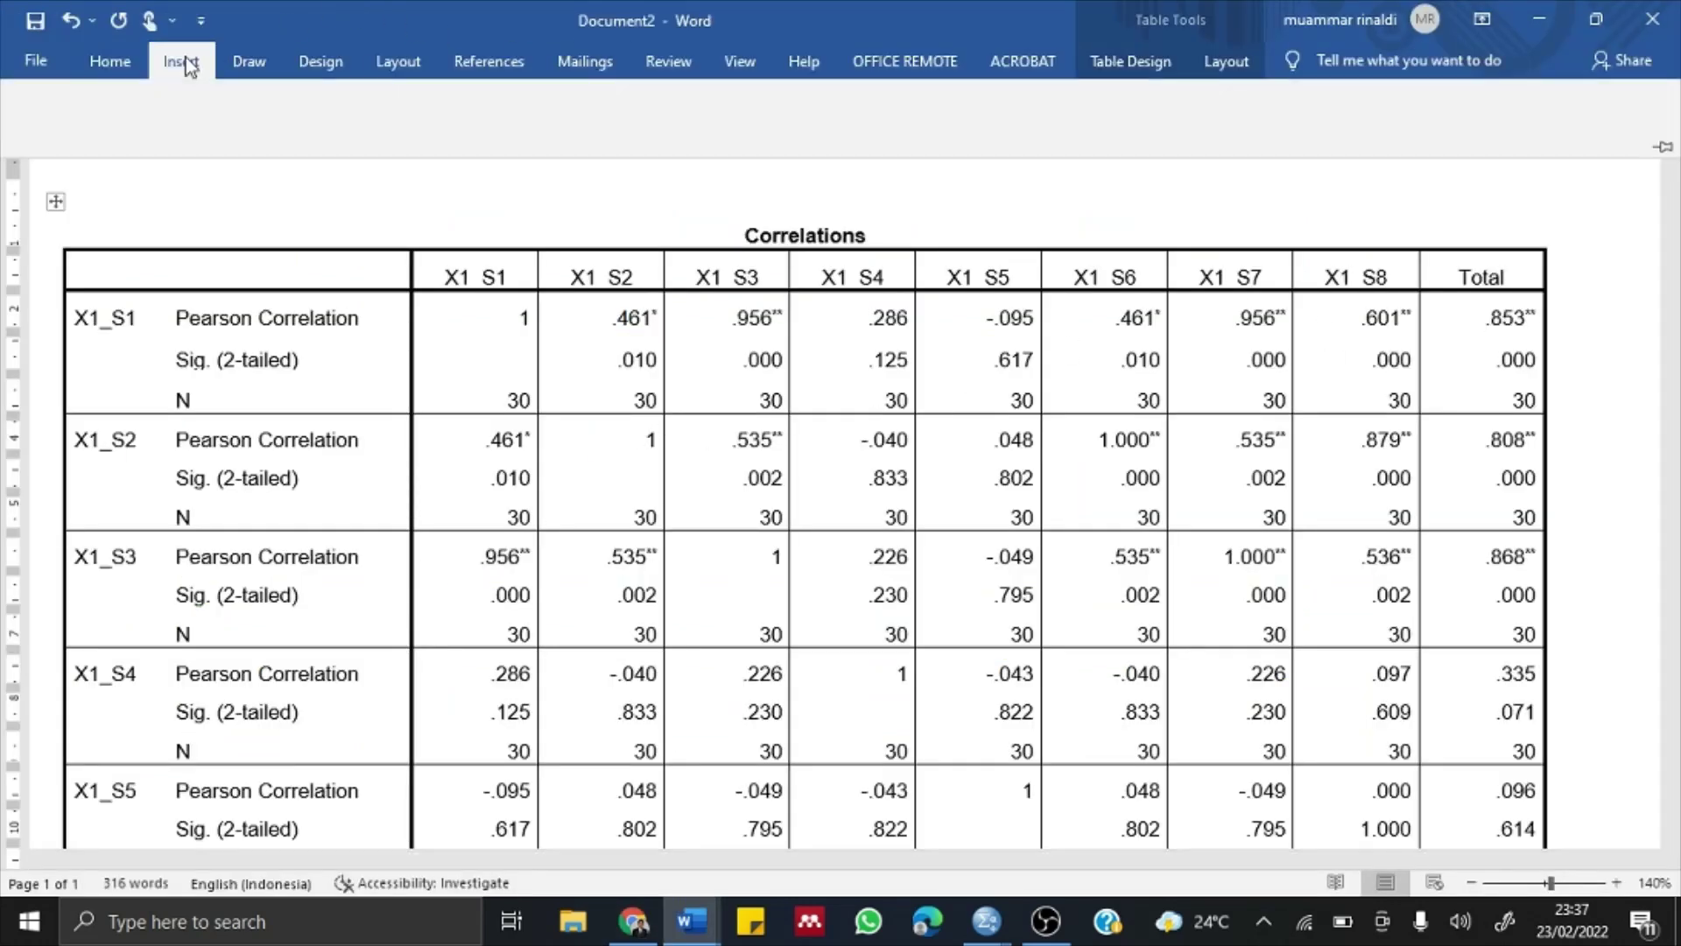
left_click(327, 106)
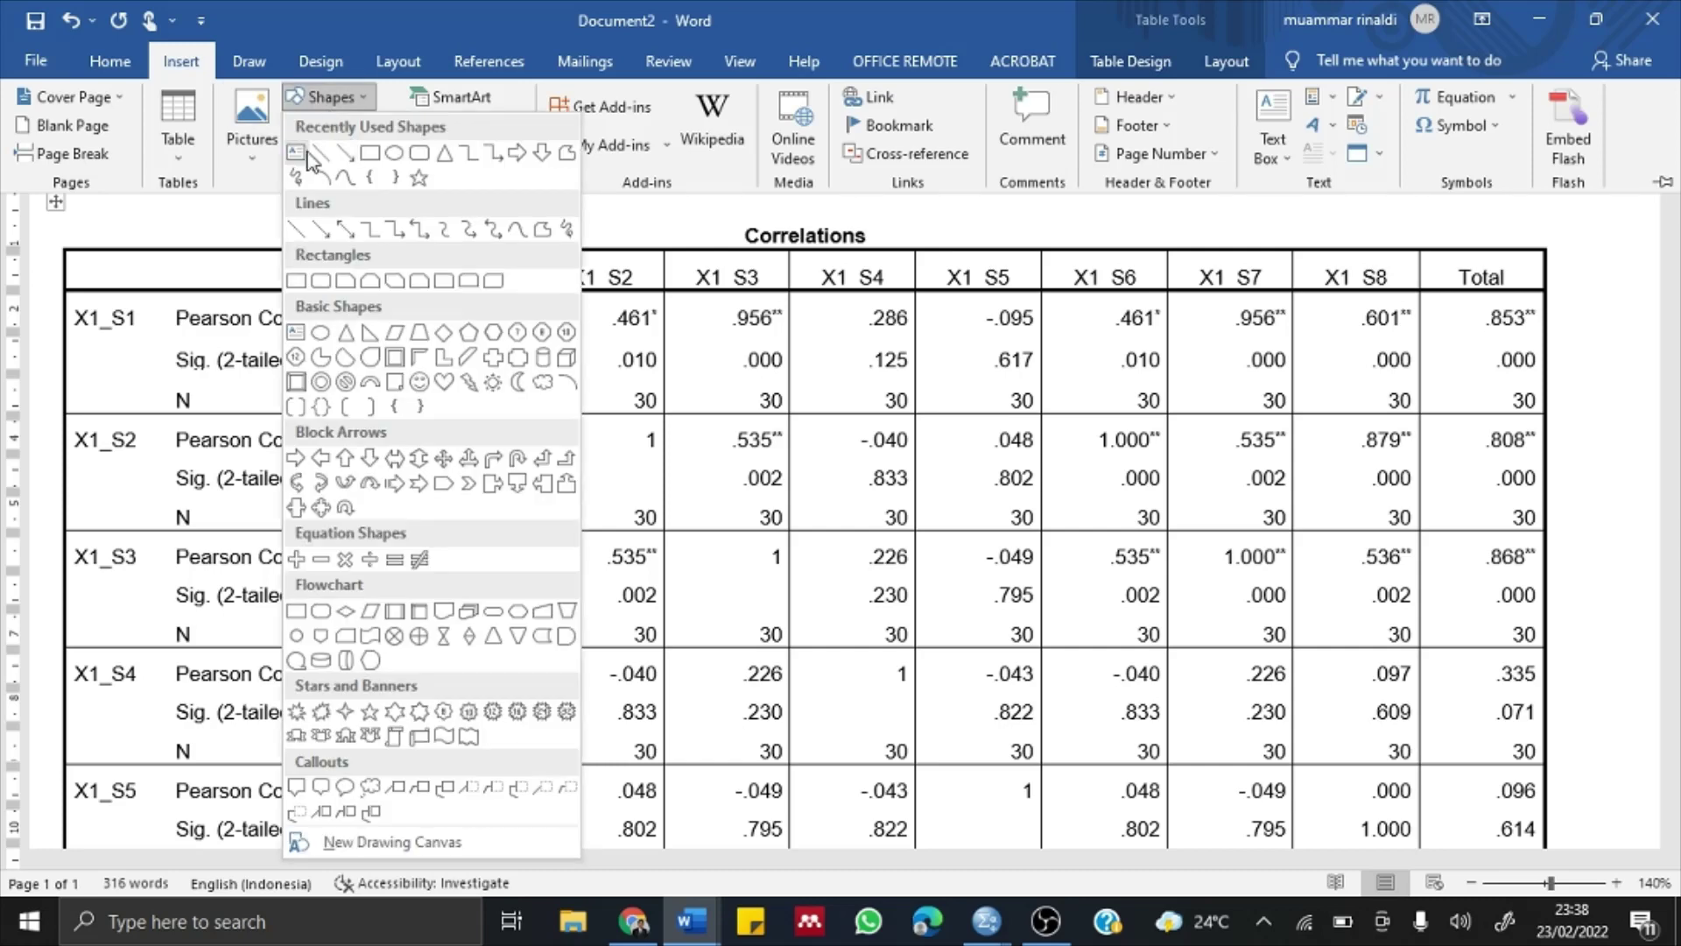
left_click(370, 154)
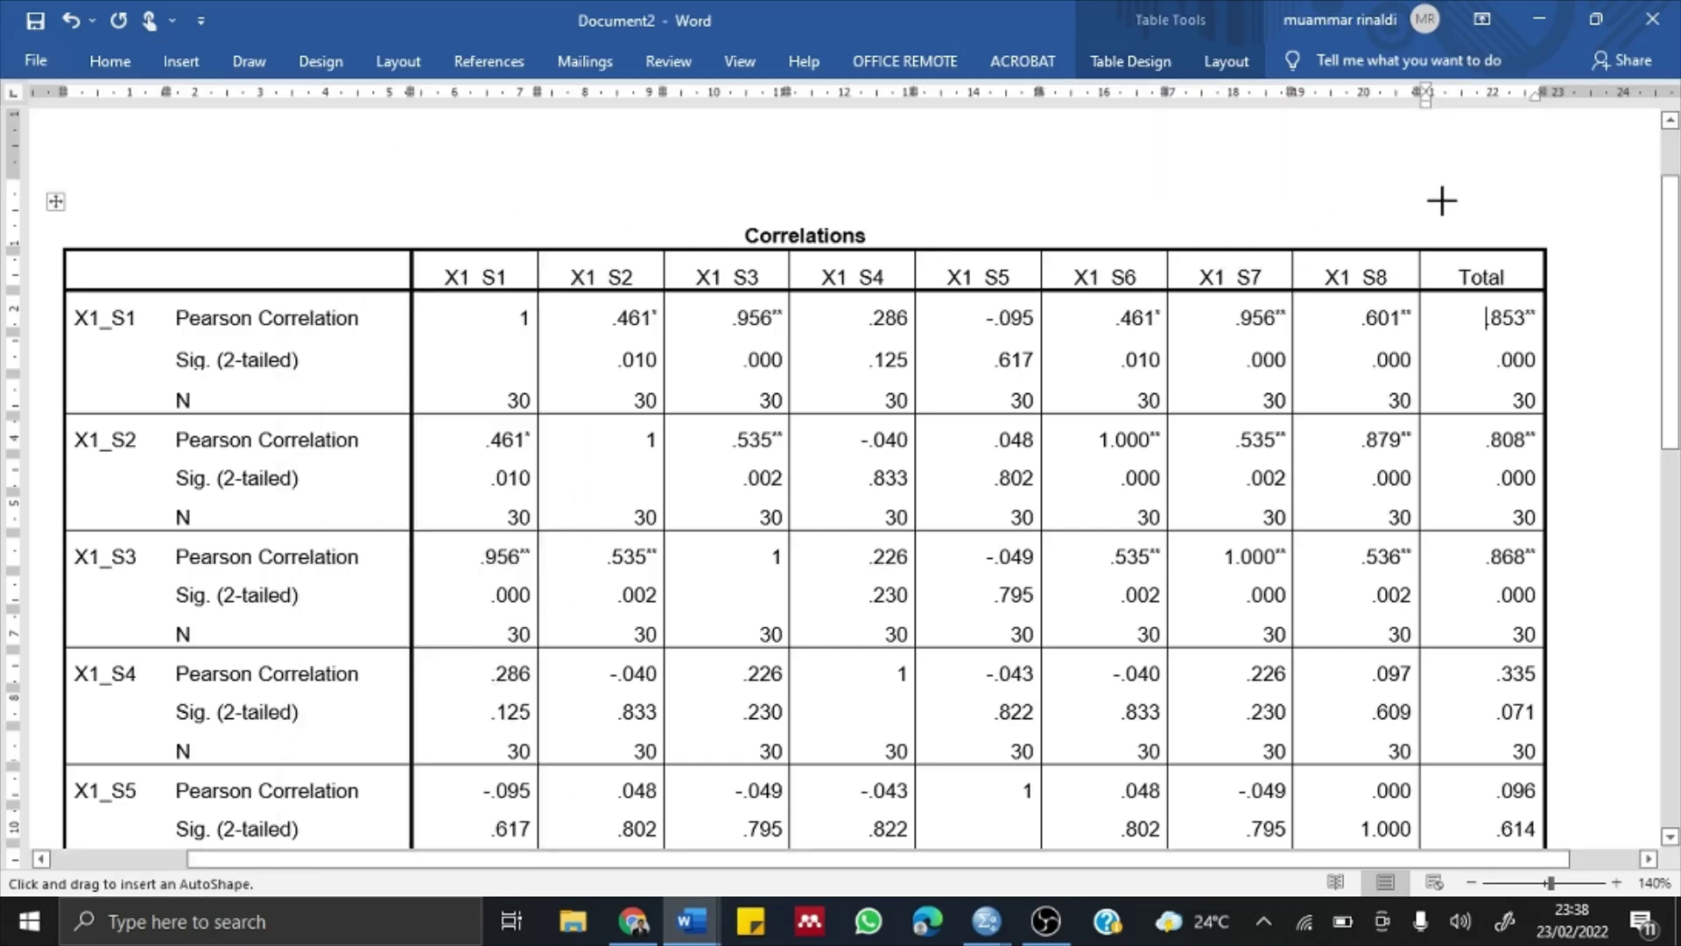
left_click_drag(1434, 189, 1554, 237)
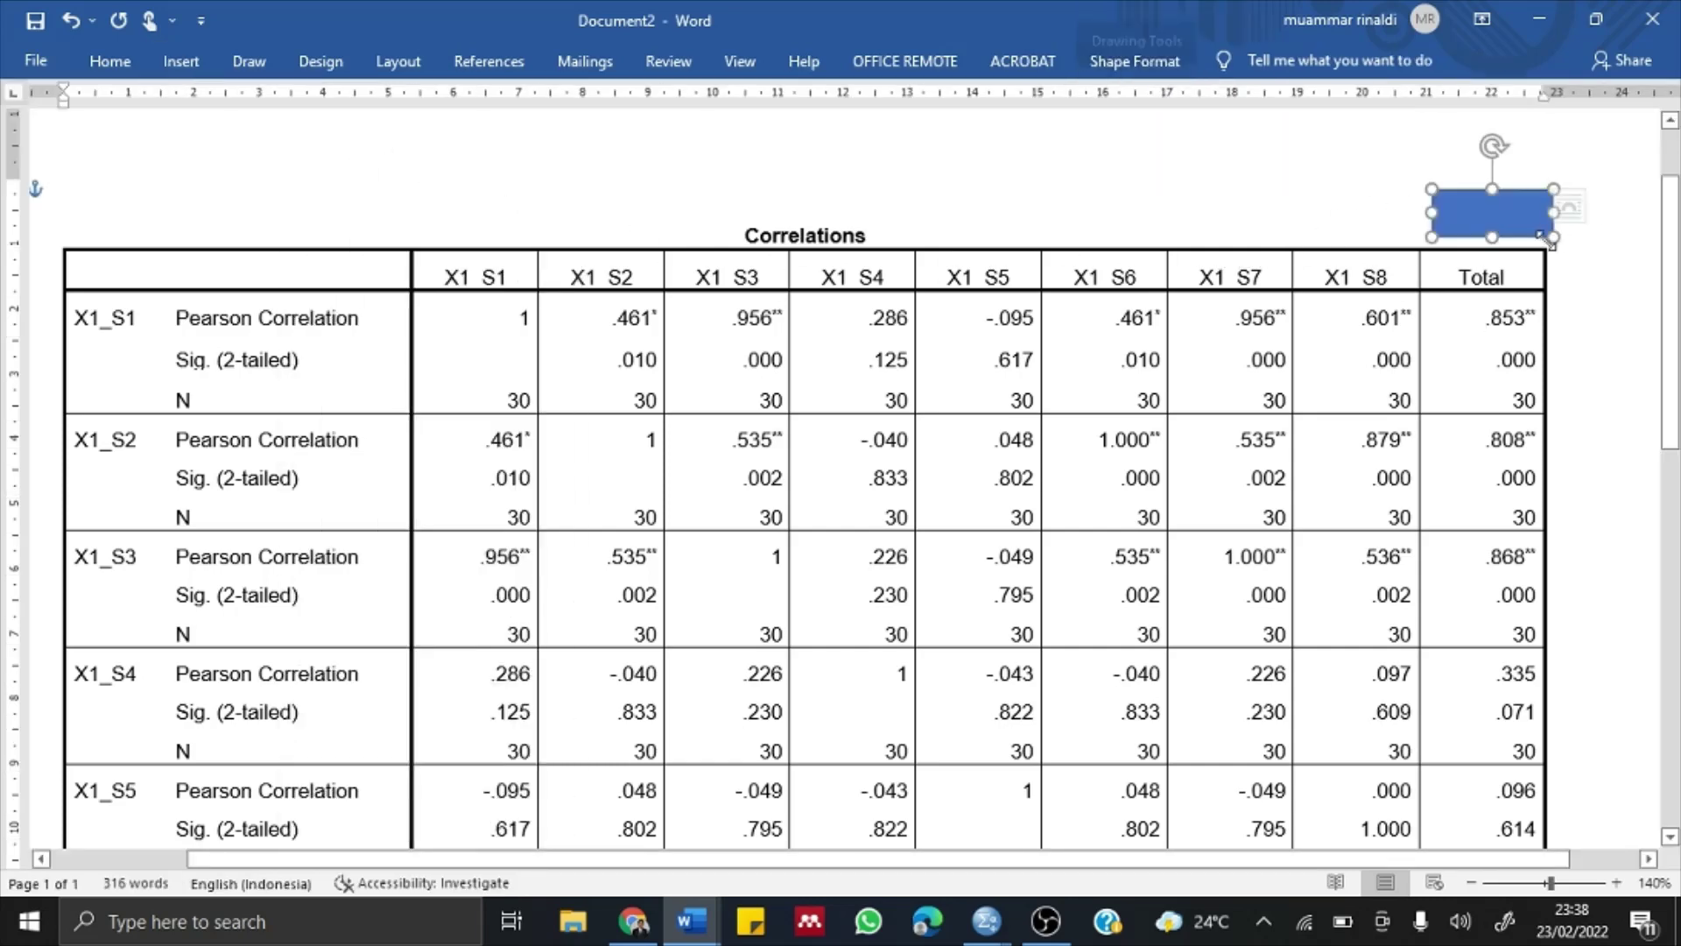
- Add the copied value 0.361 as text inside the rectangle and widen the shape slightly beyond the table's edge
right_click(1494, 224)
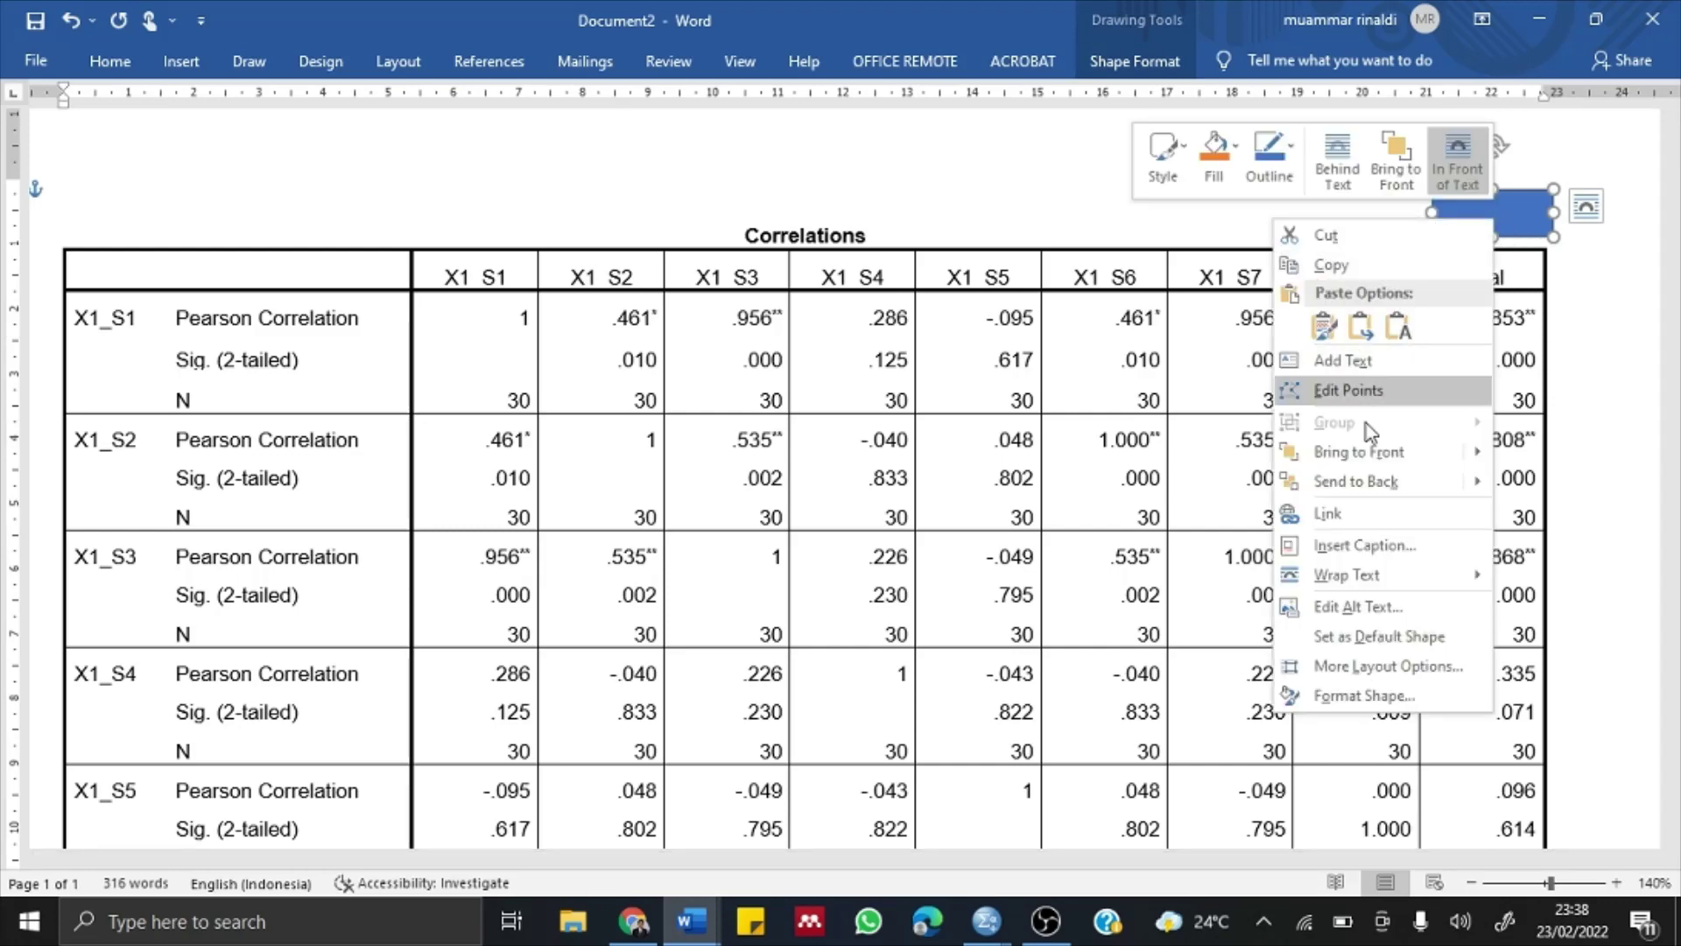
left_click(1363, 368)
key("ctrl+v")
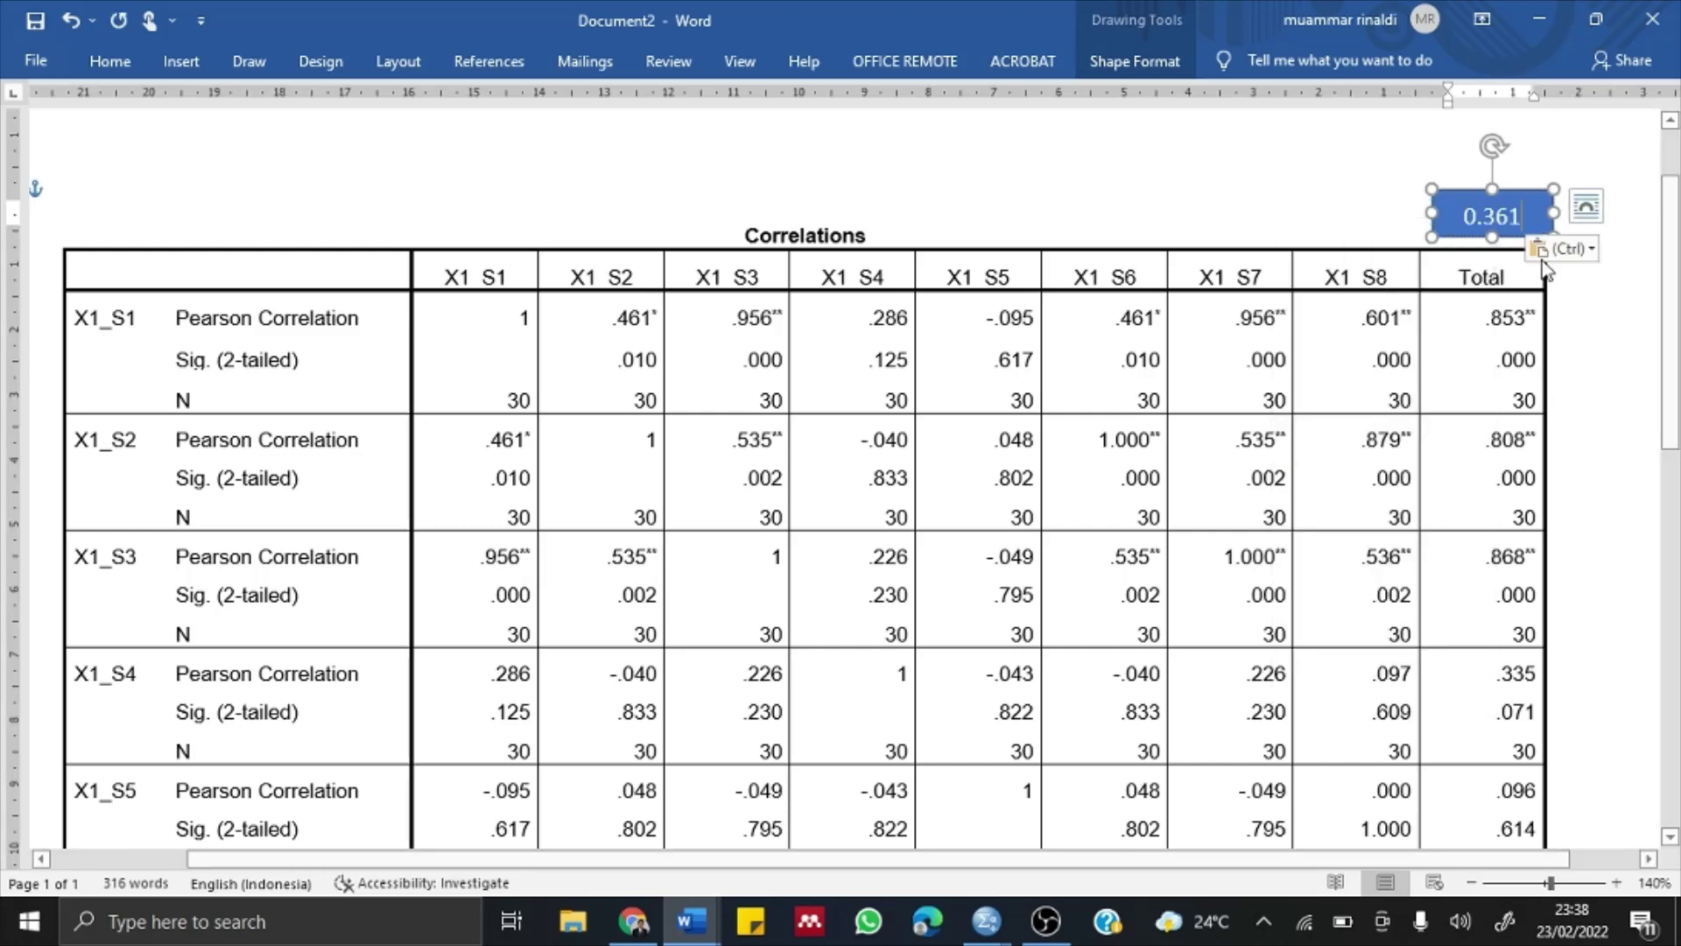
left_click_drag(1553, 213, 1580, 216)
left_click(1573, 338)
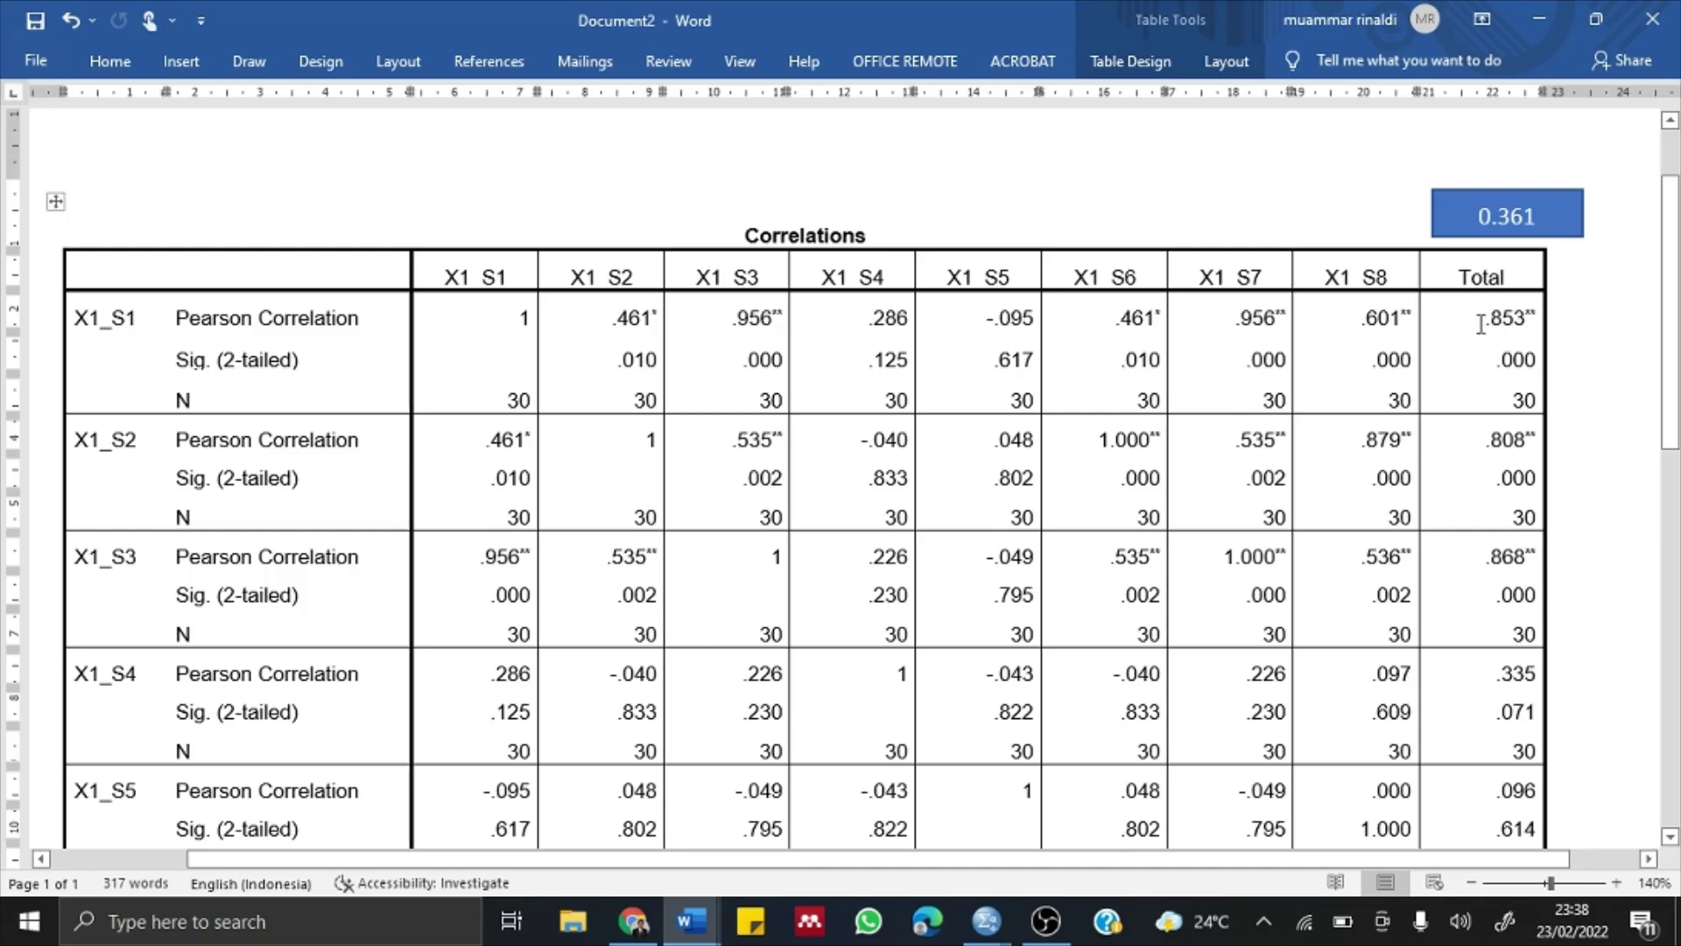
- Compare each item's Pearson Correlation in the Total column, X1_S1 through X1_S8, with the r-table value 0.361
left_click_drag(1480, 323, 1525, 324)
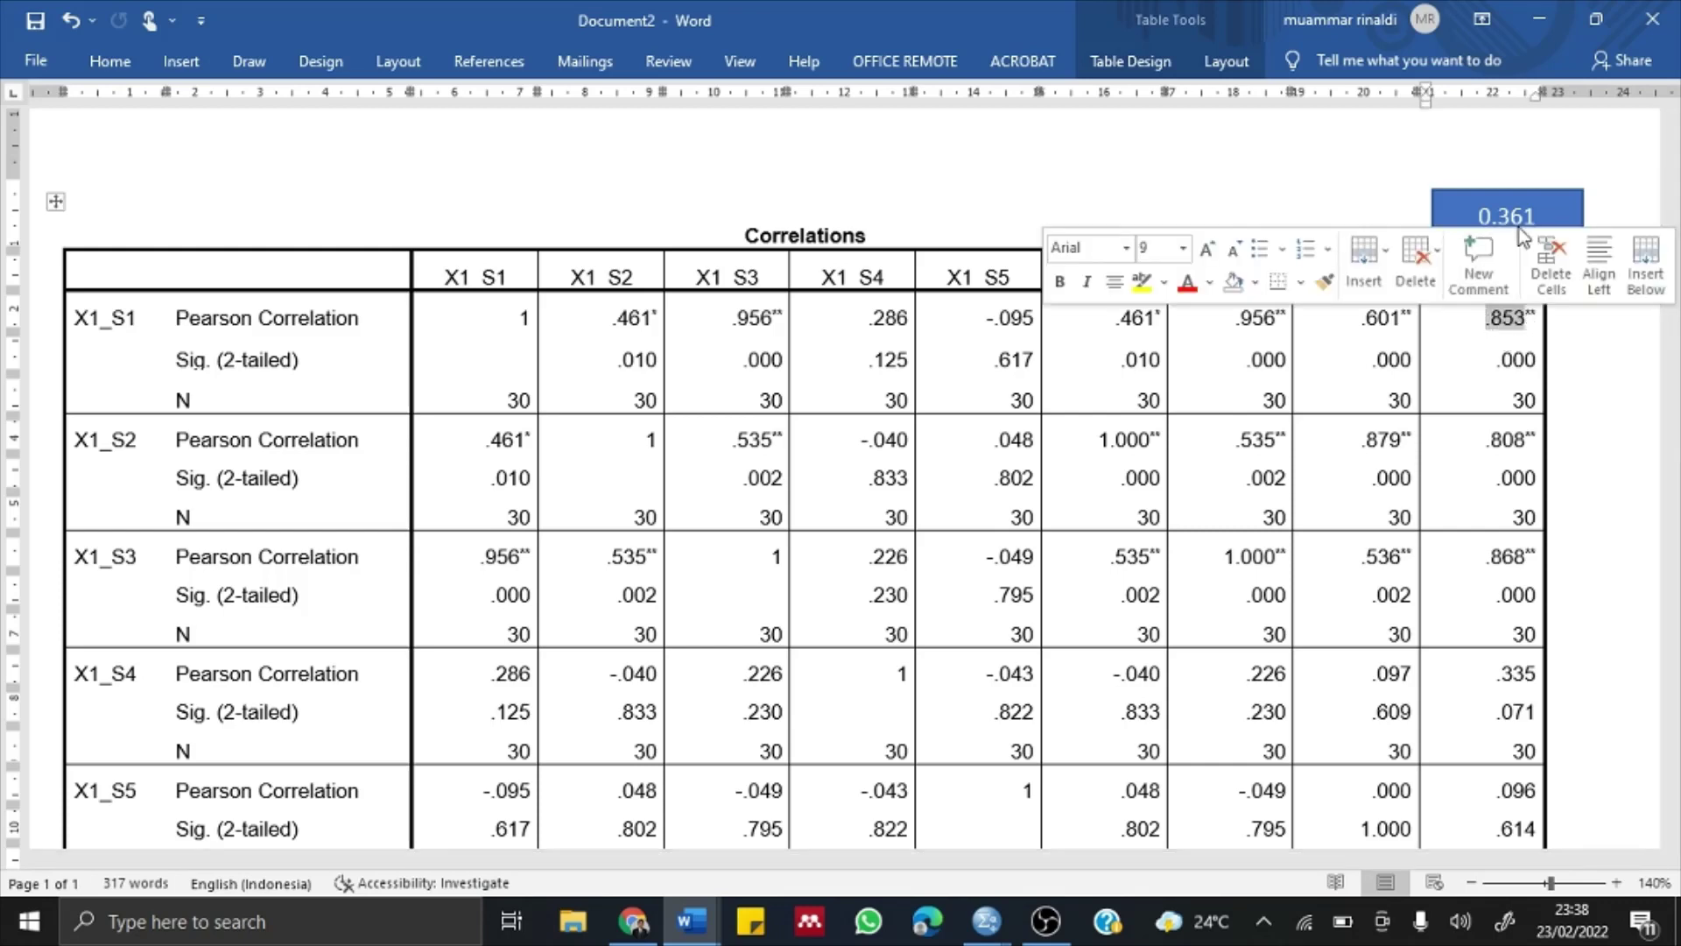
left_click(1551, 216)
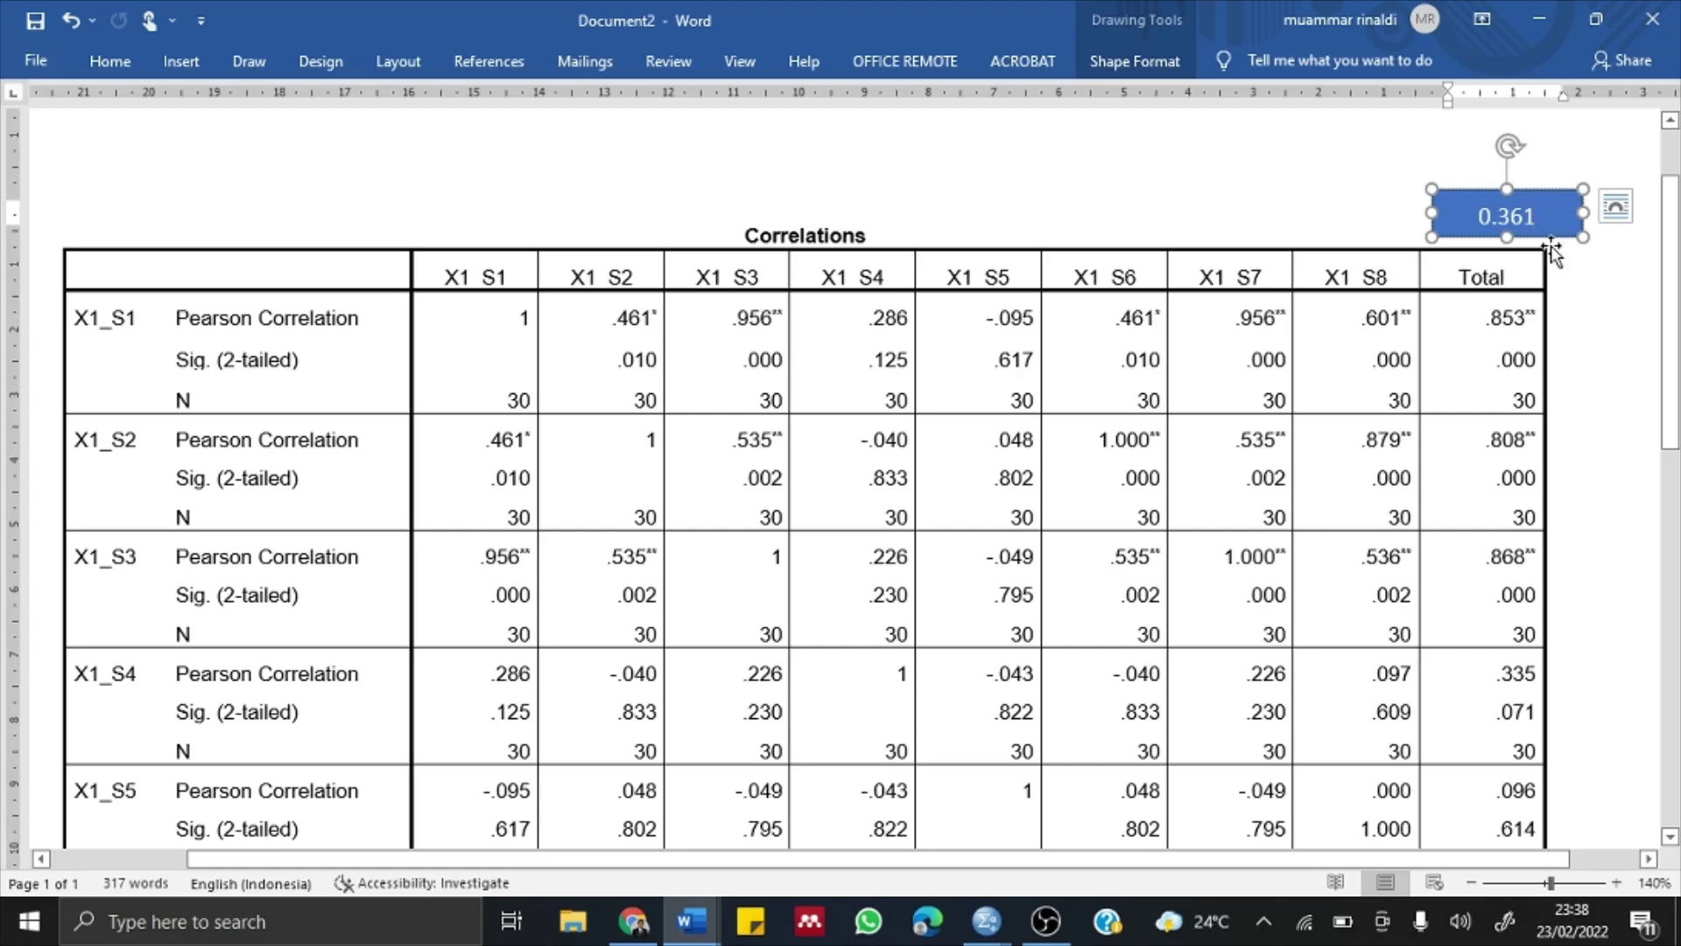
left_click(1474, 445)
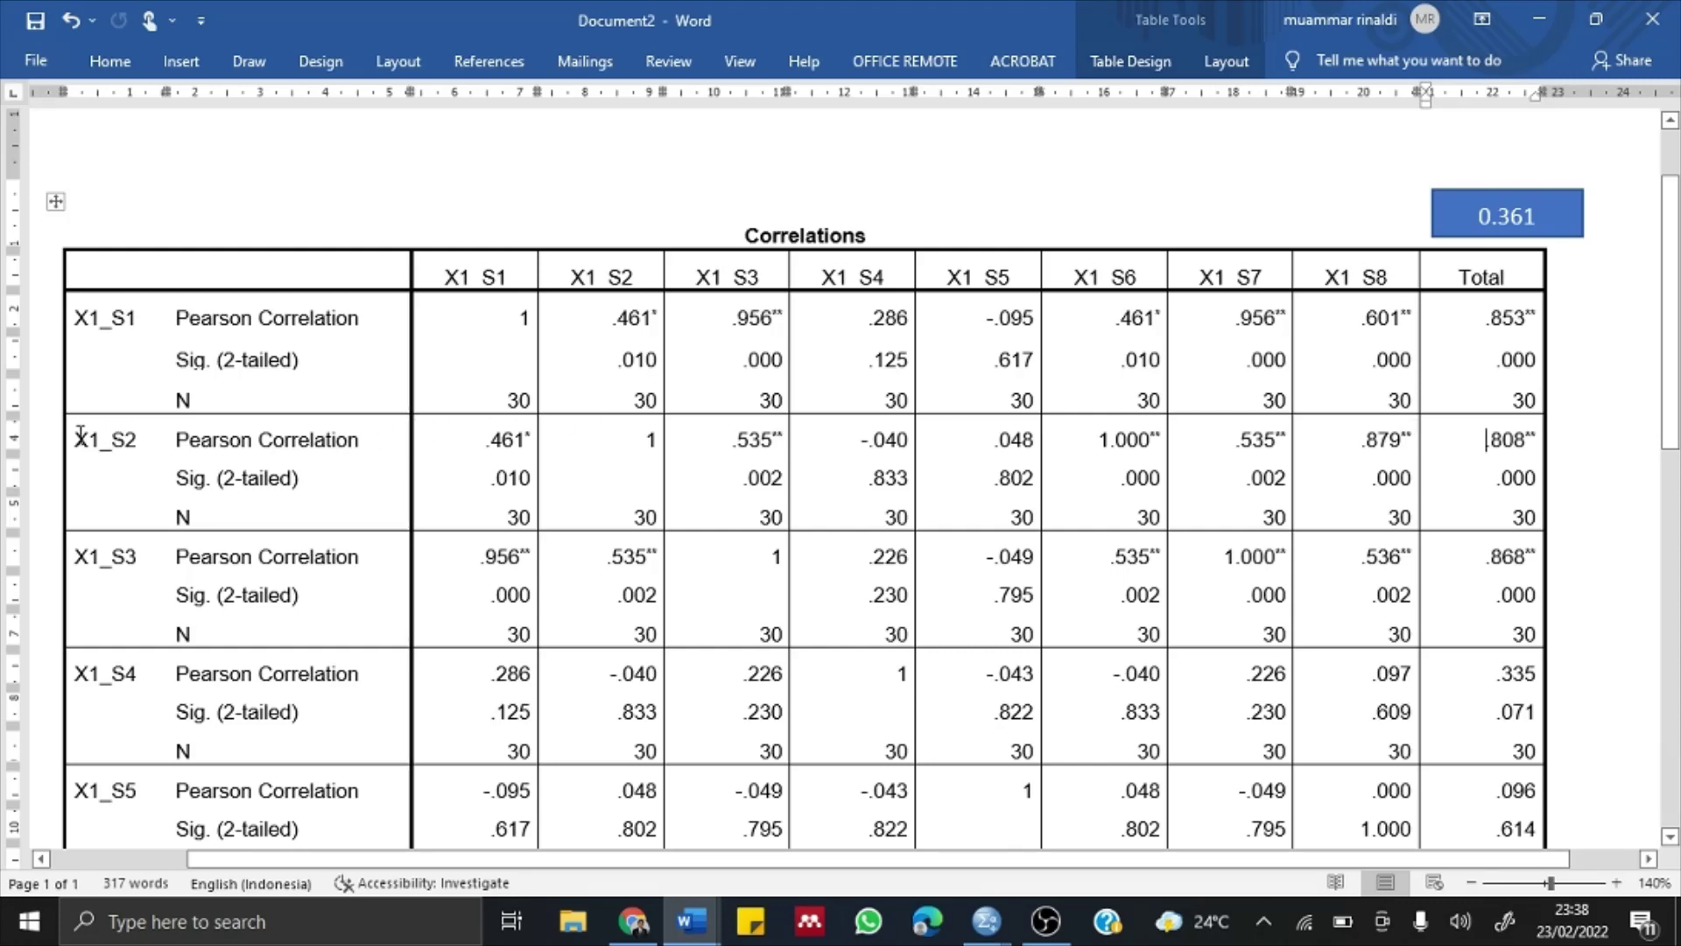
left_click_drag(80, 433, 140, 439)
left_click(140, 462)
scroll(1517, 506, "down", 1)
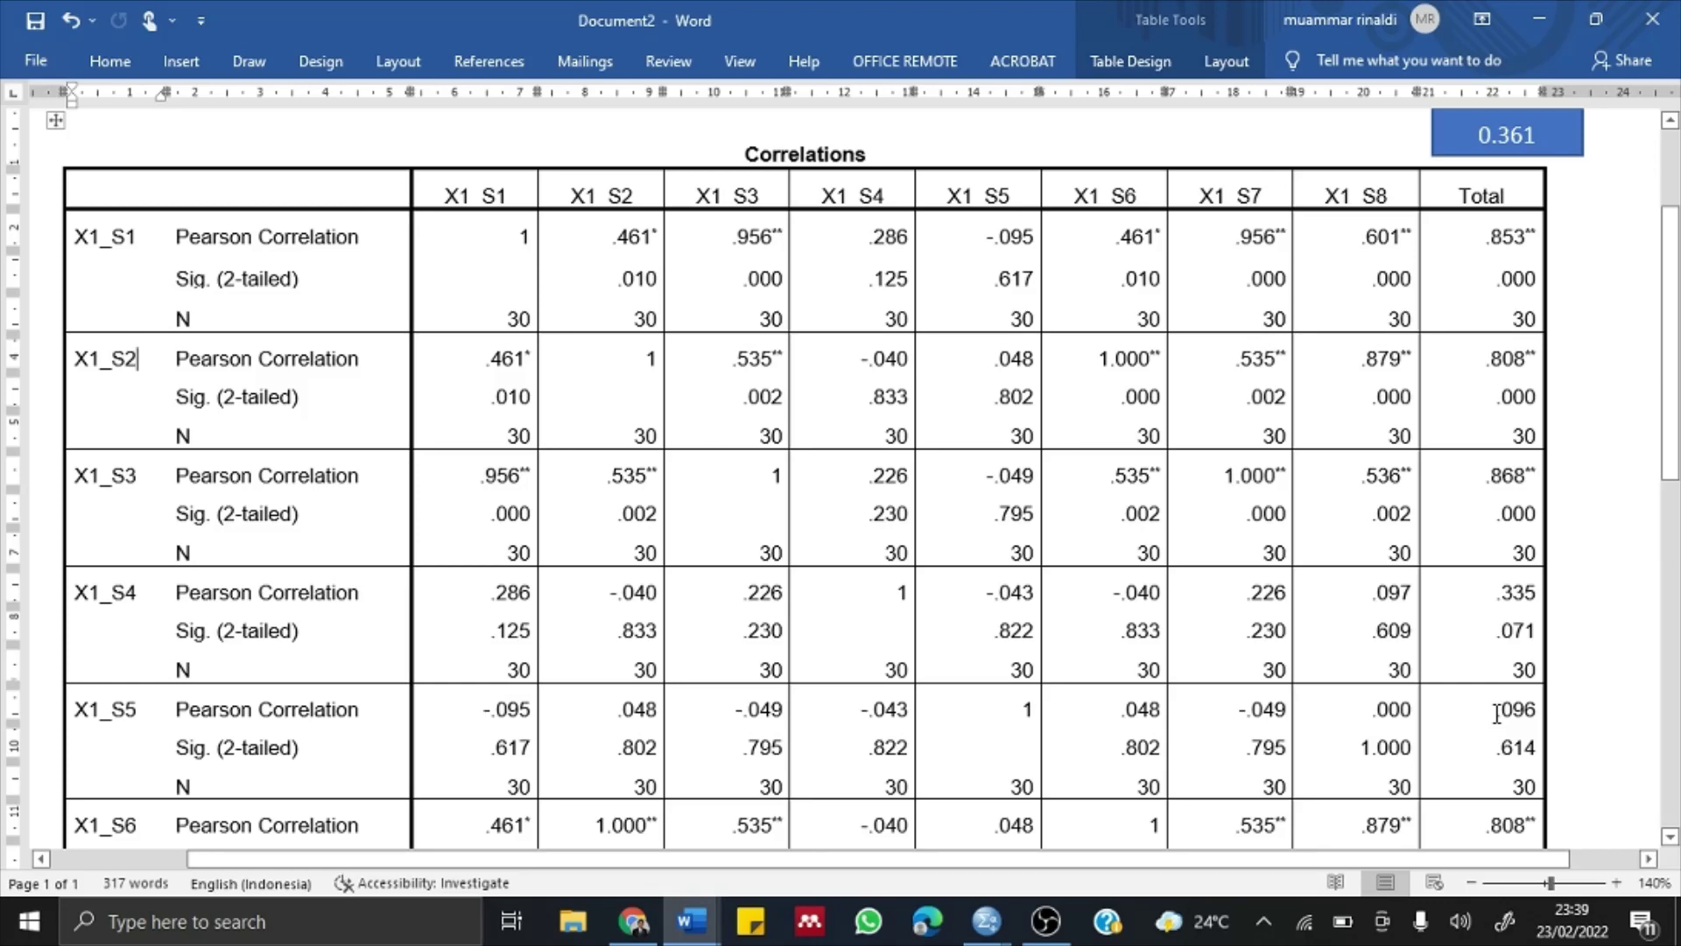
scroll(1496, 714, "down", 4)
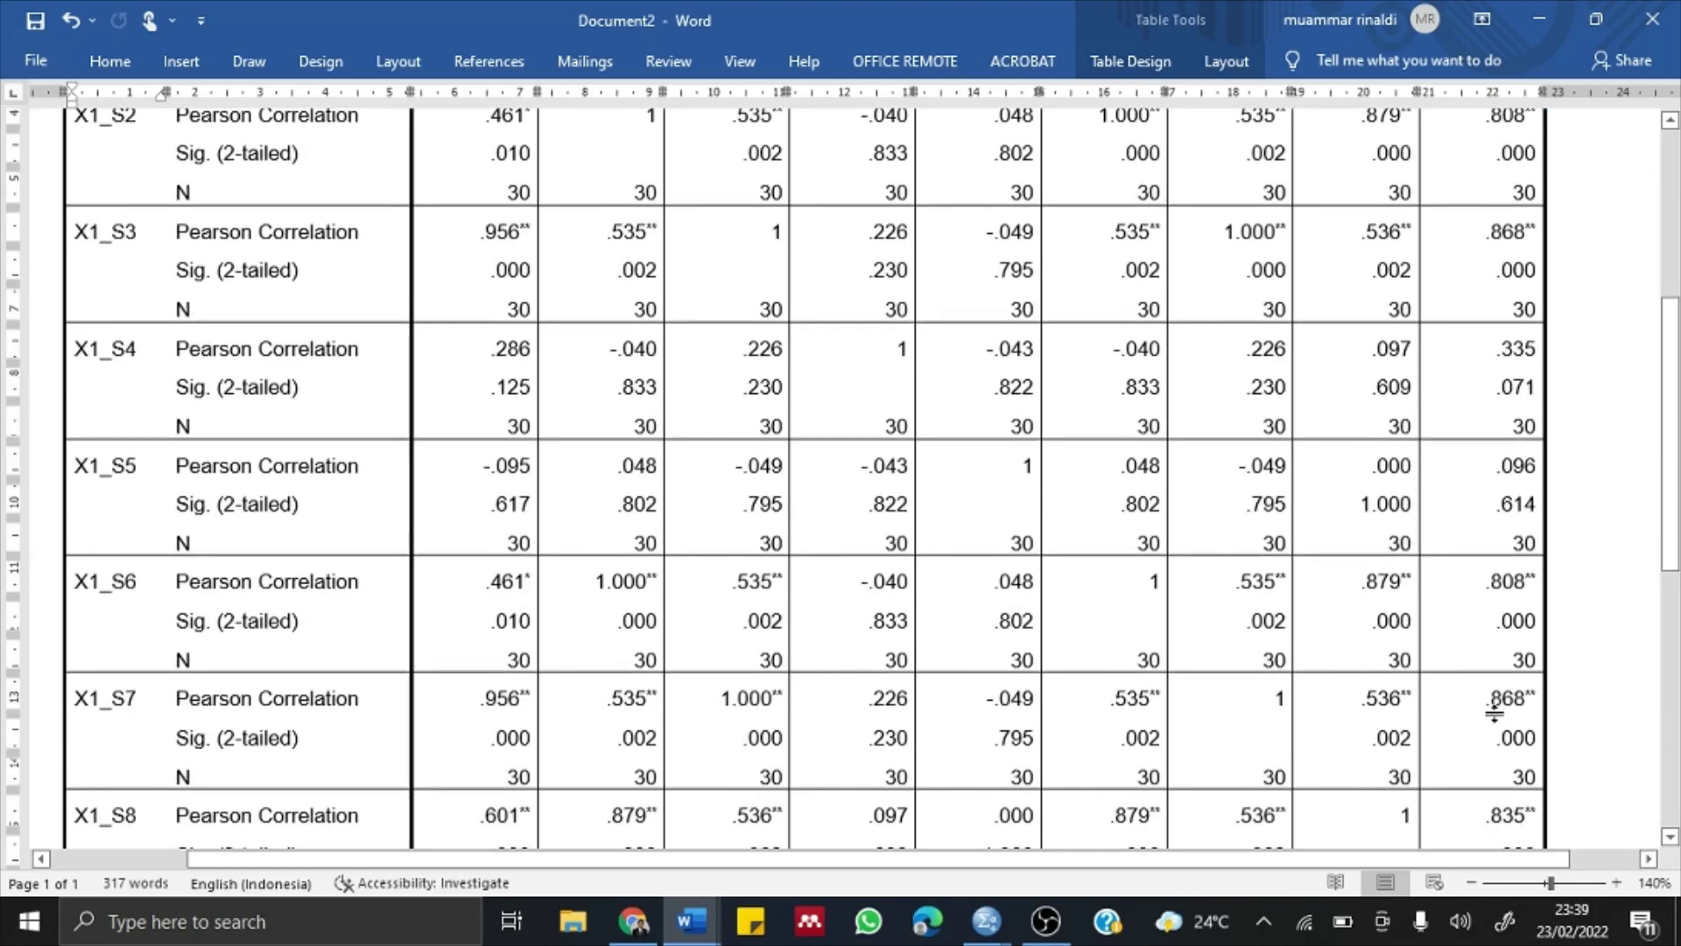
scroll(1493, 714, "down", 3)
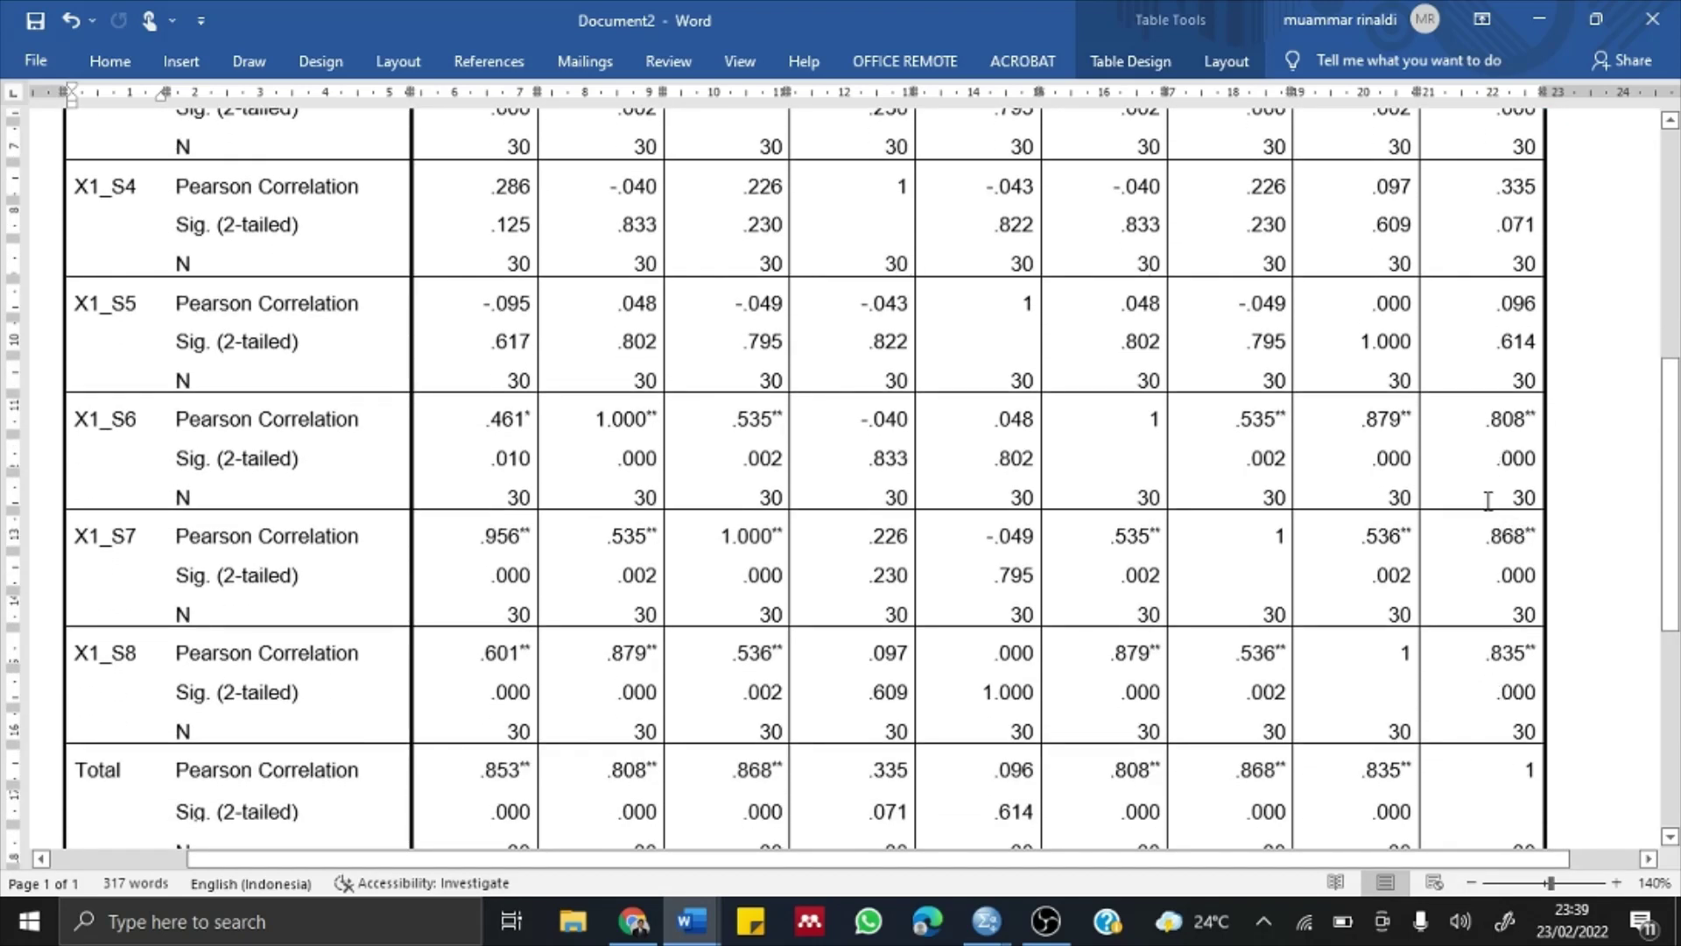
scroll(1477, 668, "up", 3)
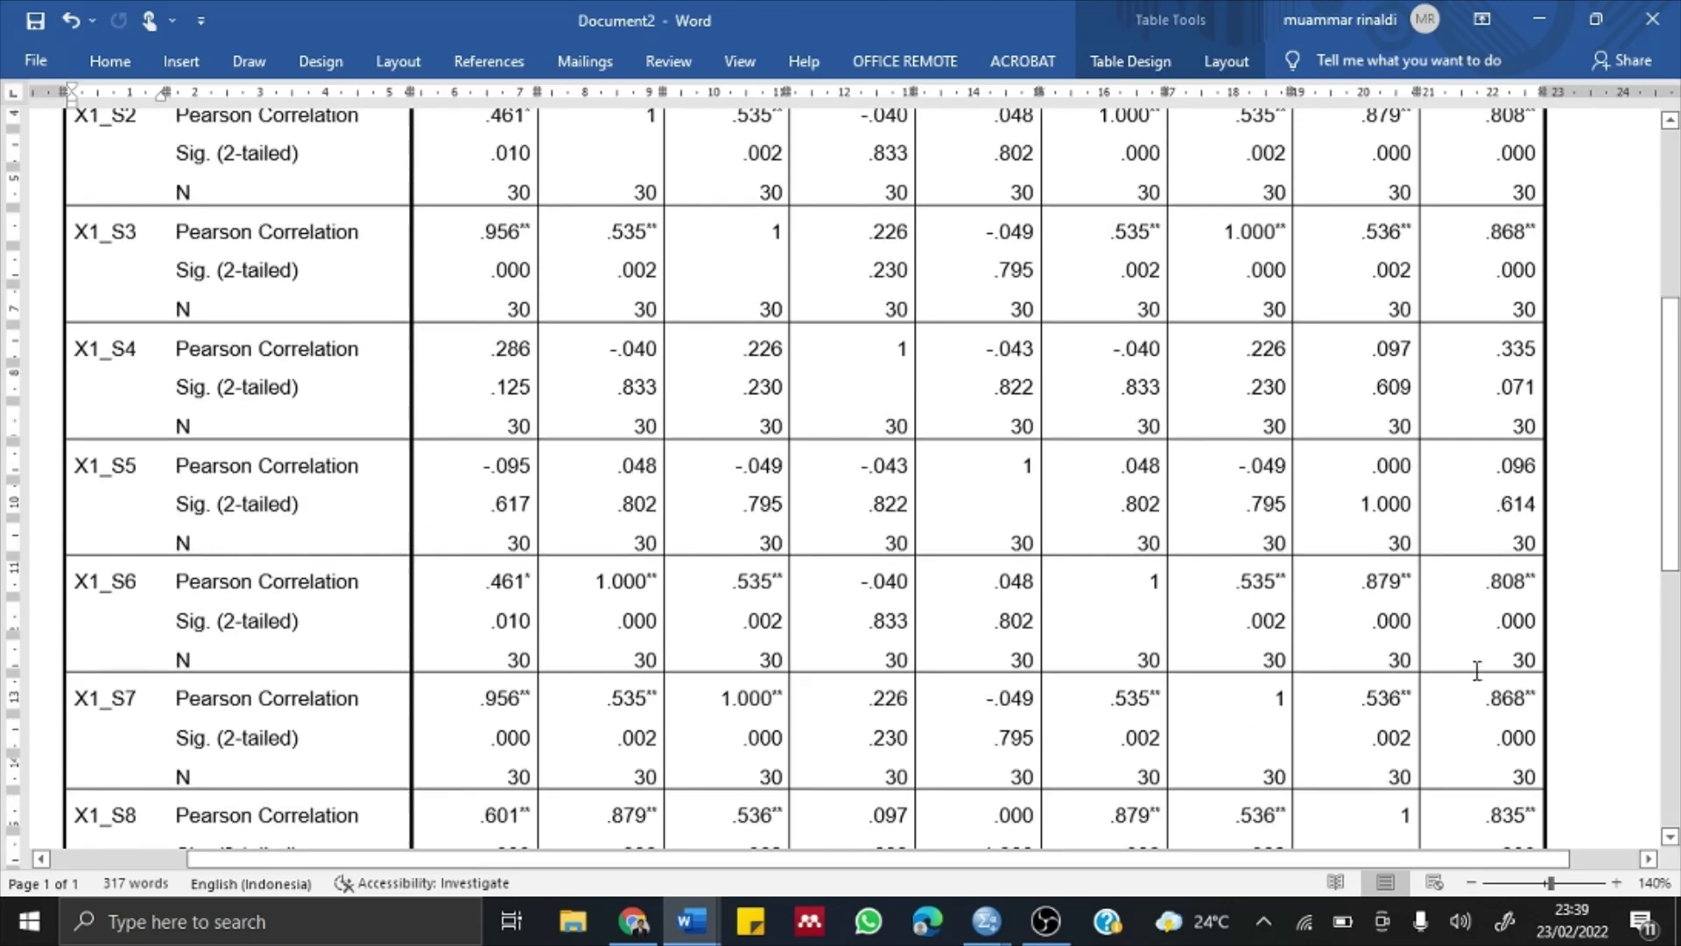
scroll(1477, 670, "up", 3)
scroll(1477, 669, "up", 2)
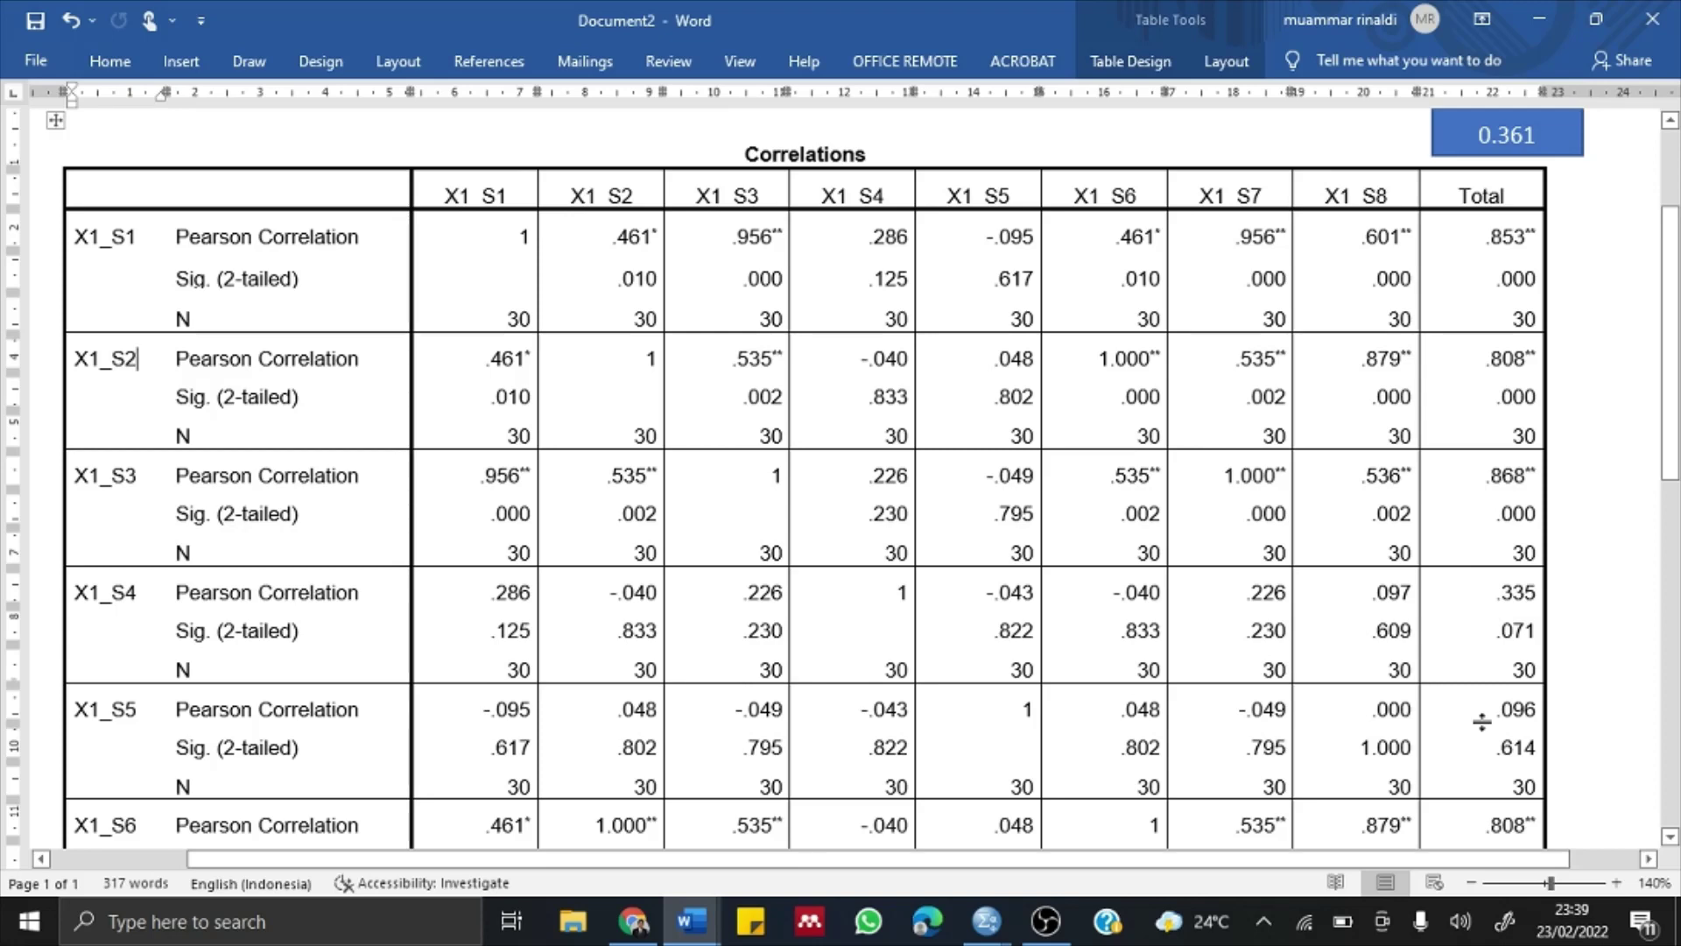
scroll(1513, 705, "up", 2)
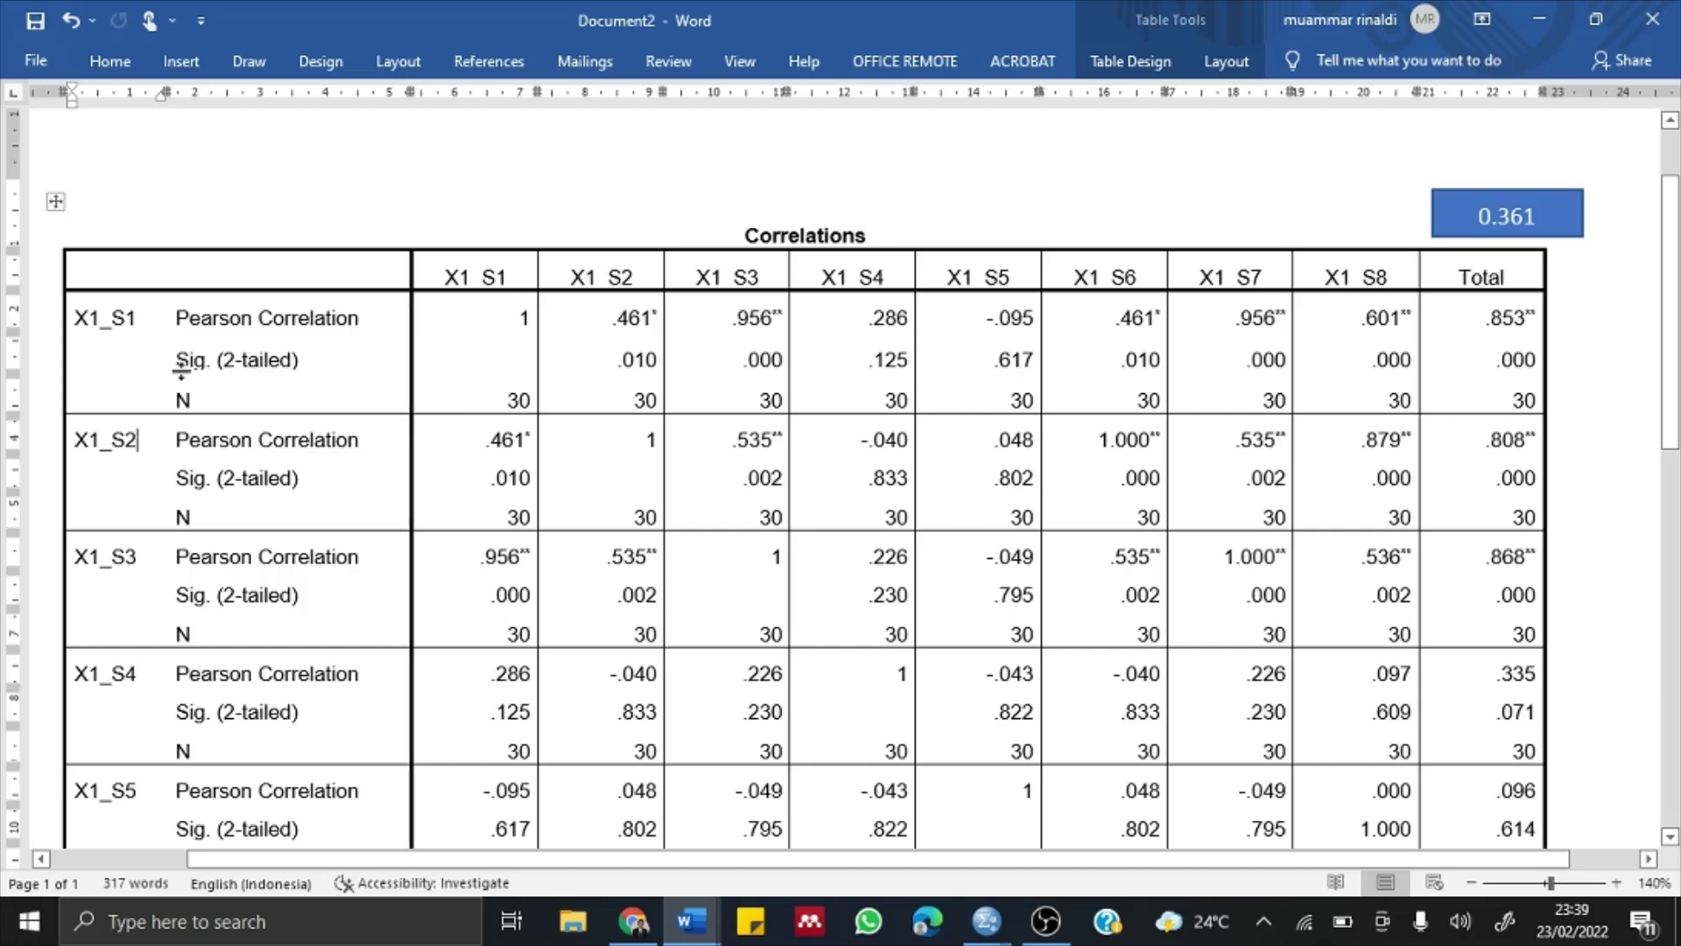
- Read the Sig. (2-tailed) versus 0,05 decision rules in the validity notes and return to the Correlations table
key("alt+Tab")
key("alt+Tab")
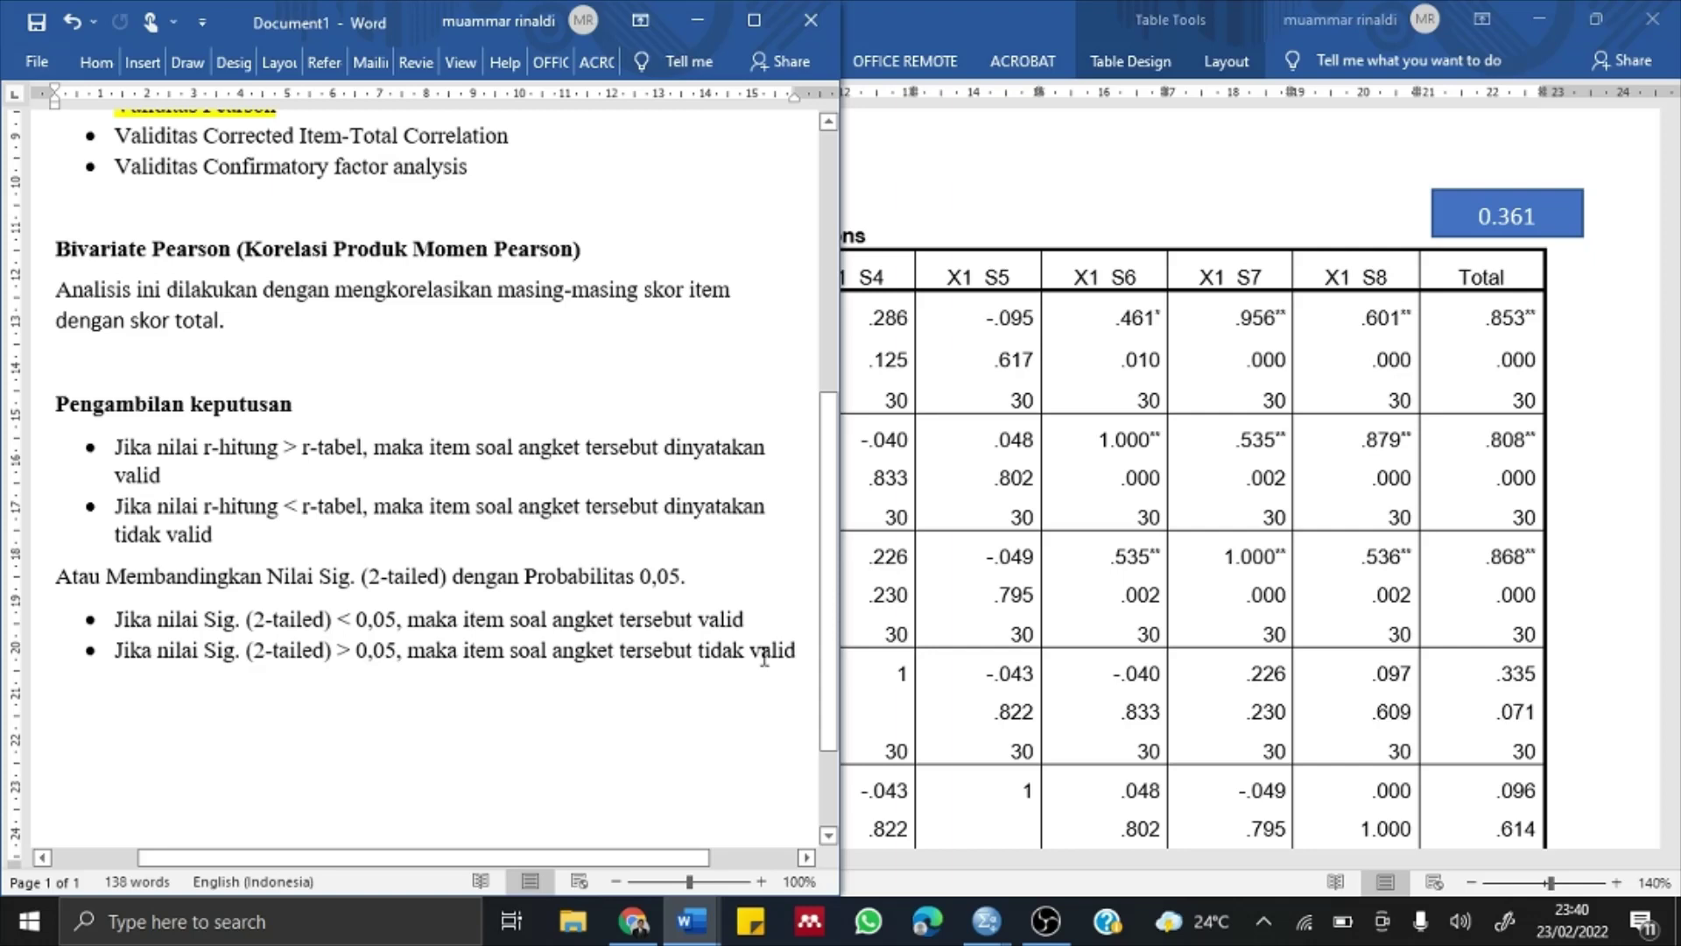
key("alt+Tab")
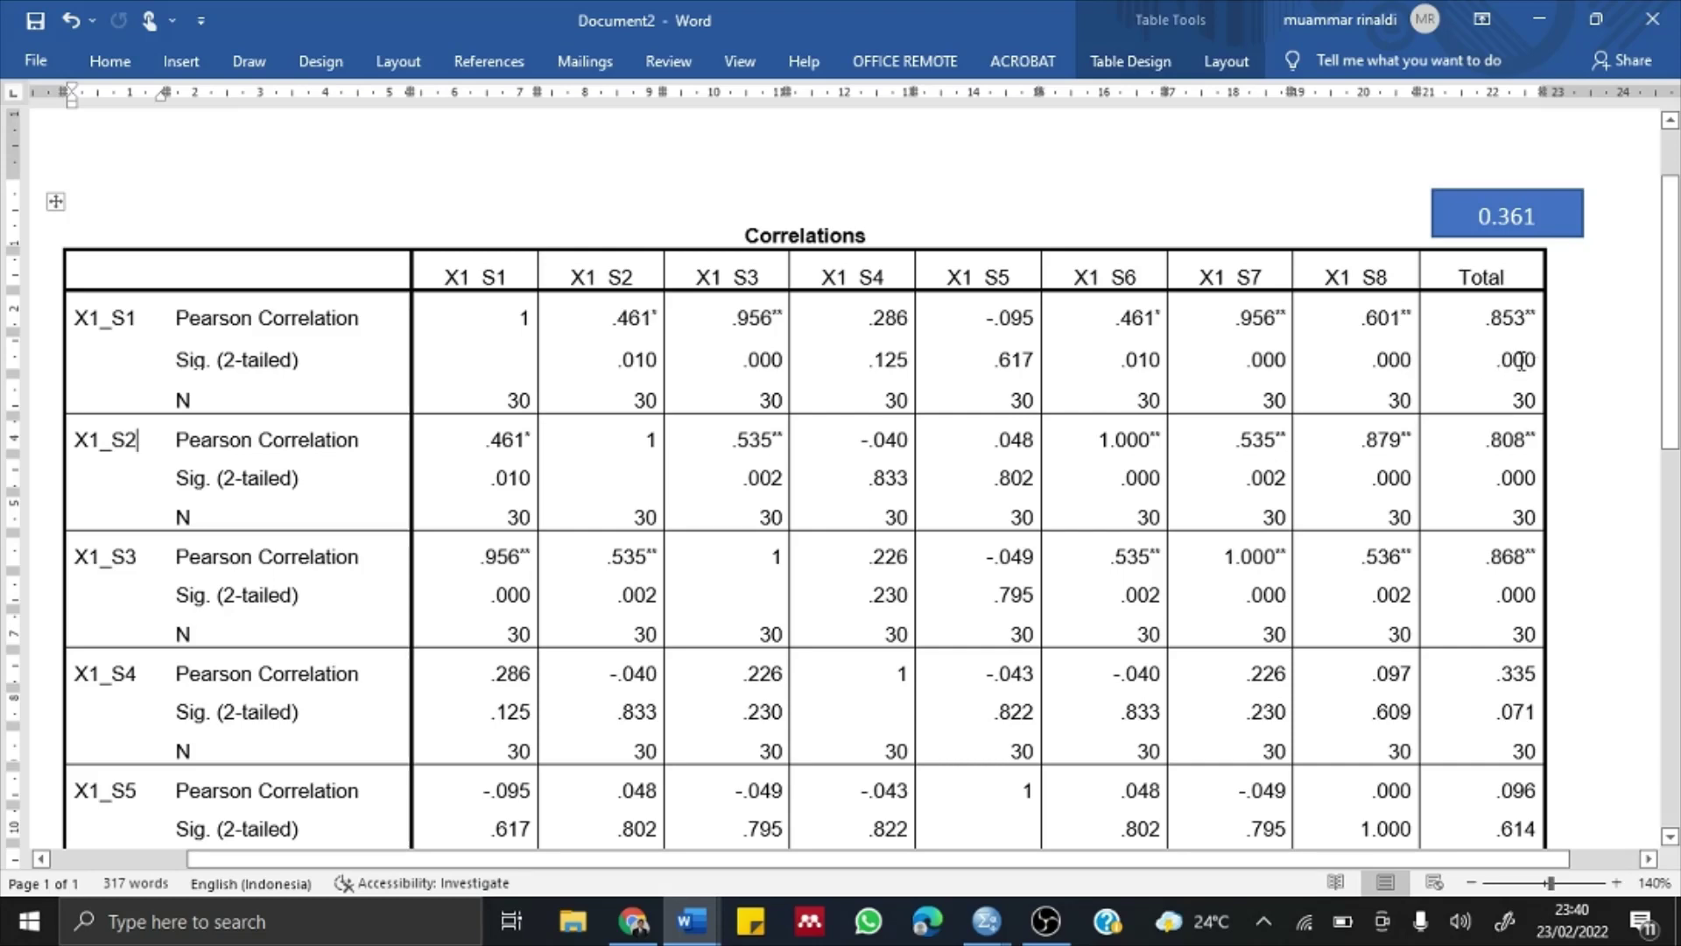
- Place a copy of the 0.361 box above the X1_S7 and X1_S8 columns and change the box above Total to 0.05
left_click(1469, 195)
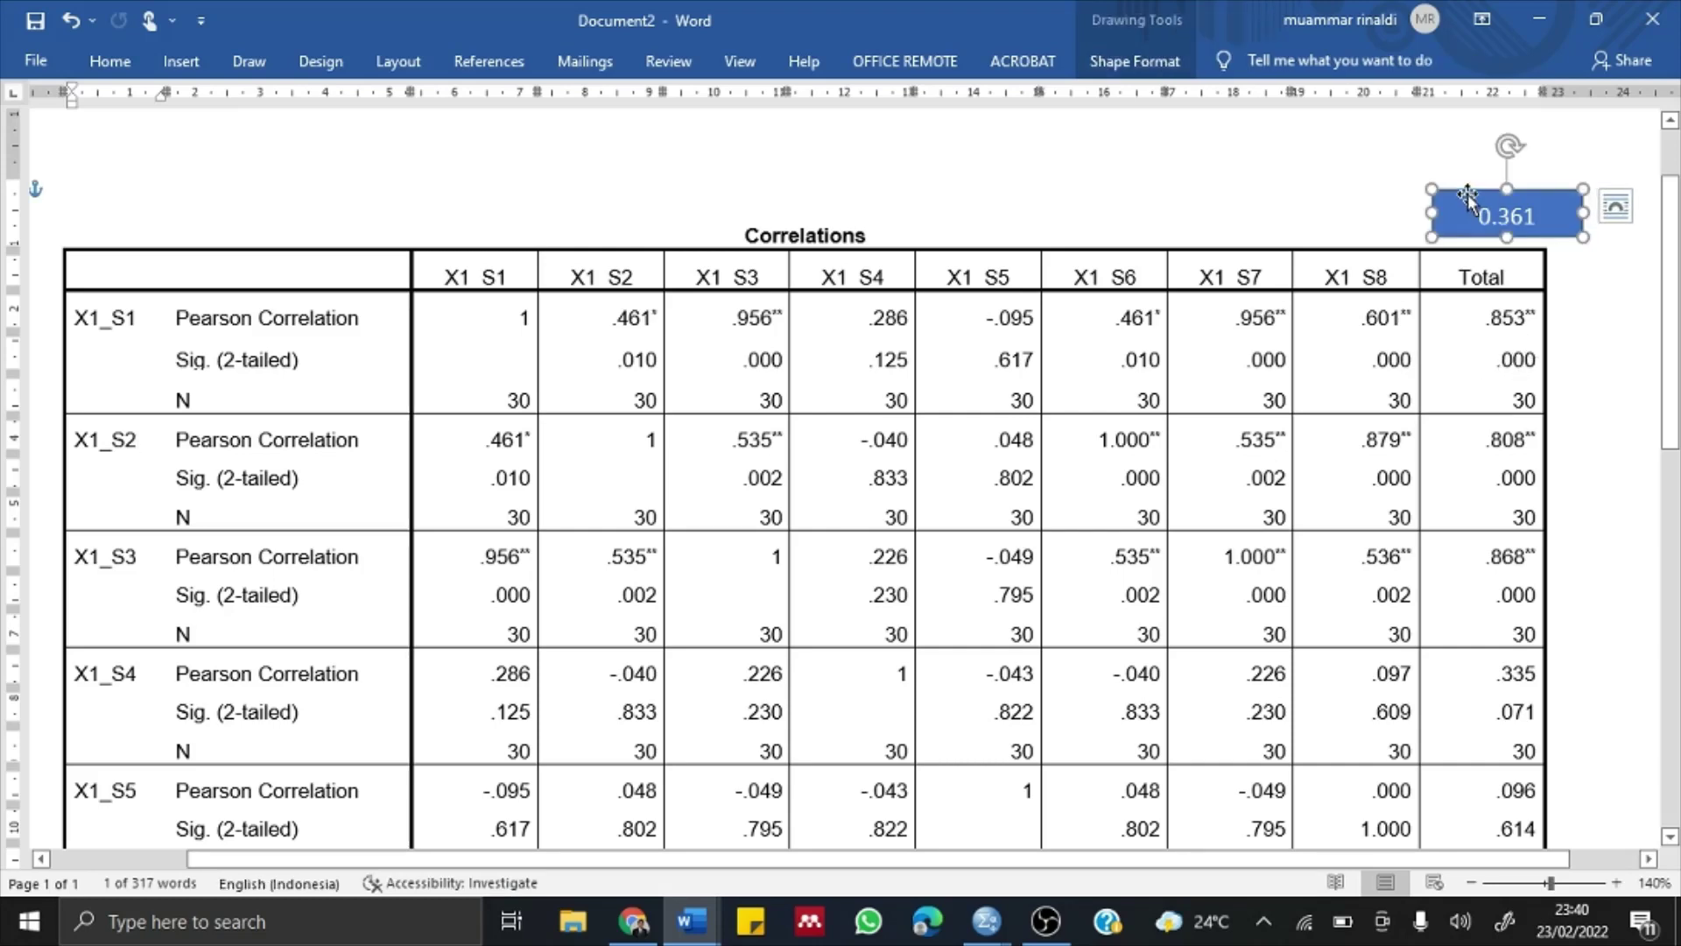
left_click_drag(1468, 195, 1278, 206)
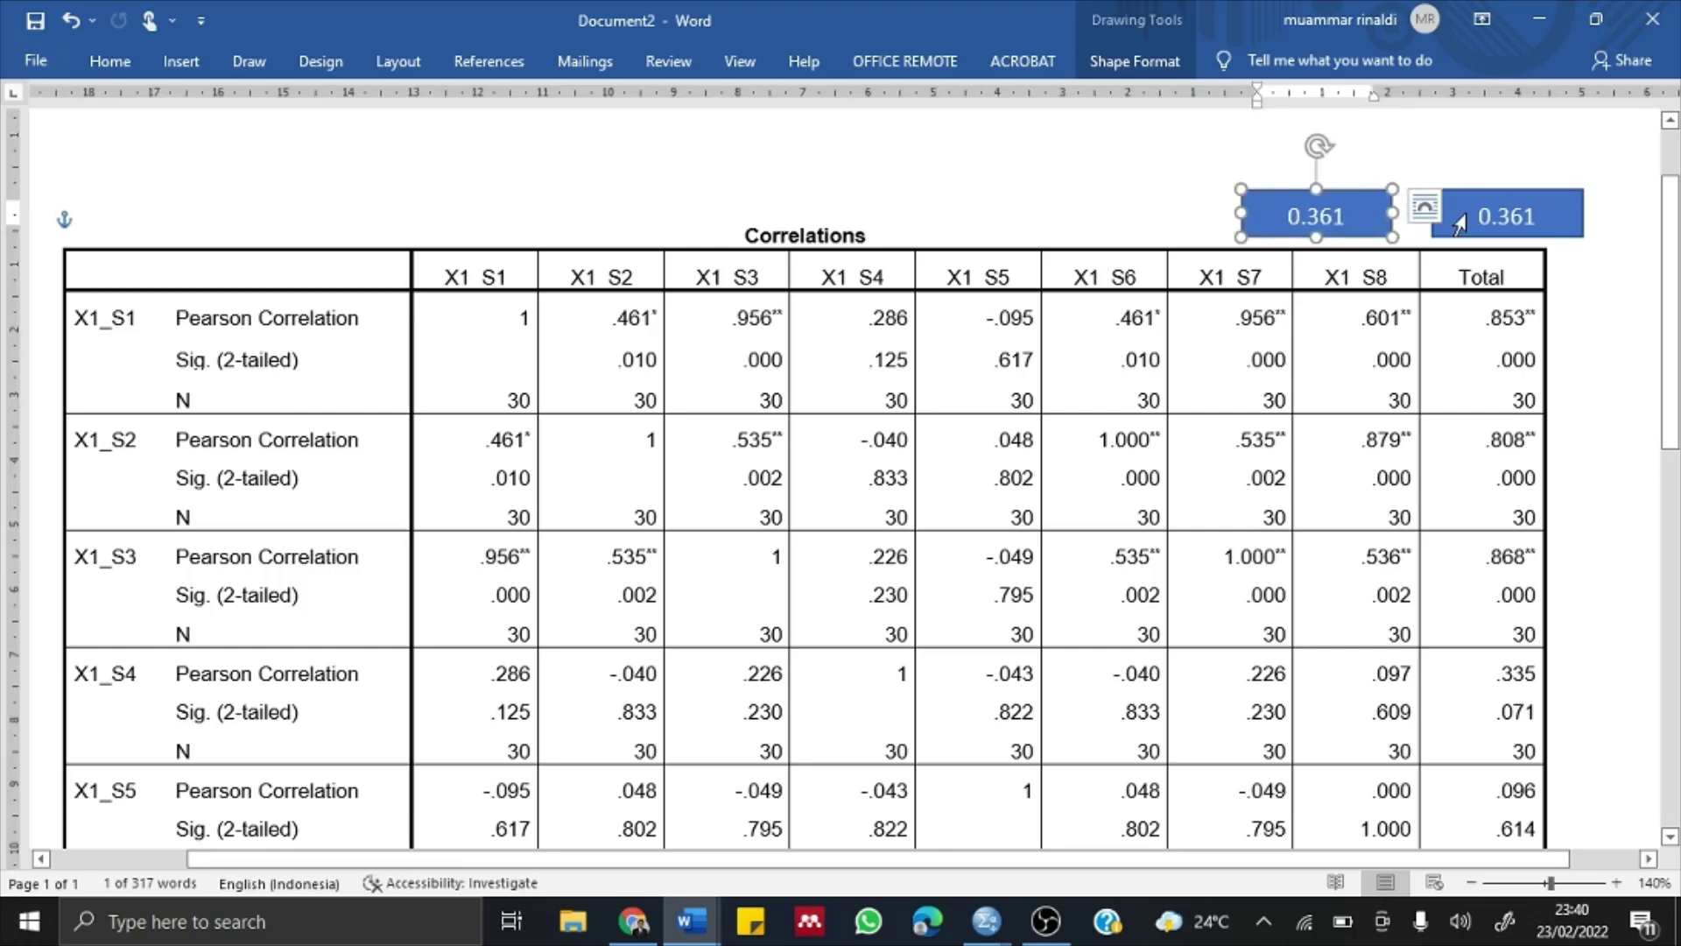
double_click(1519, 218)
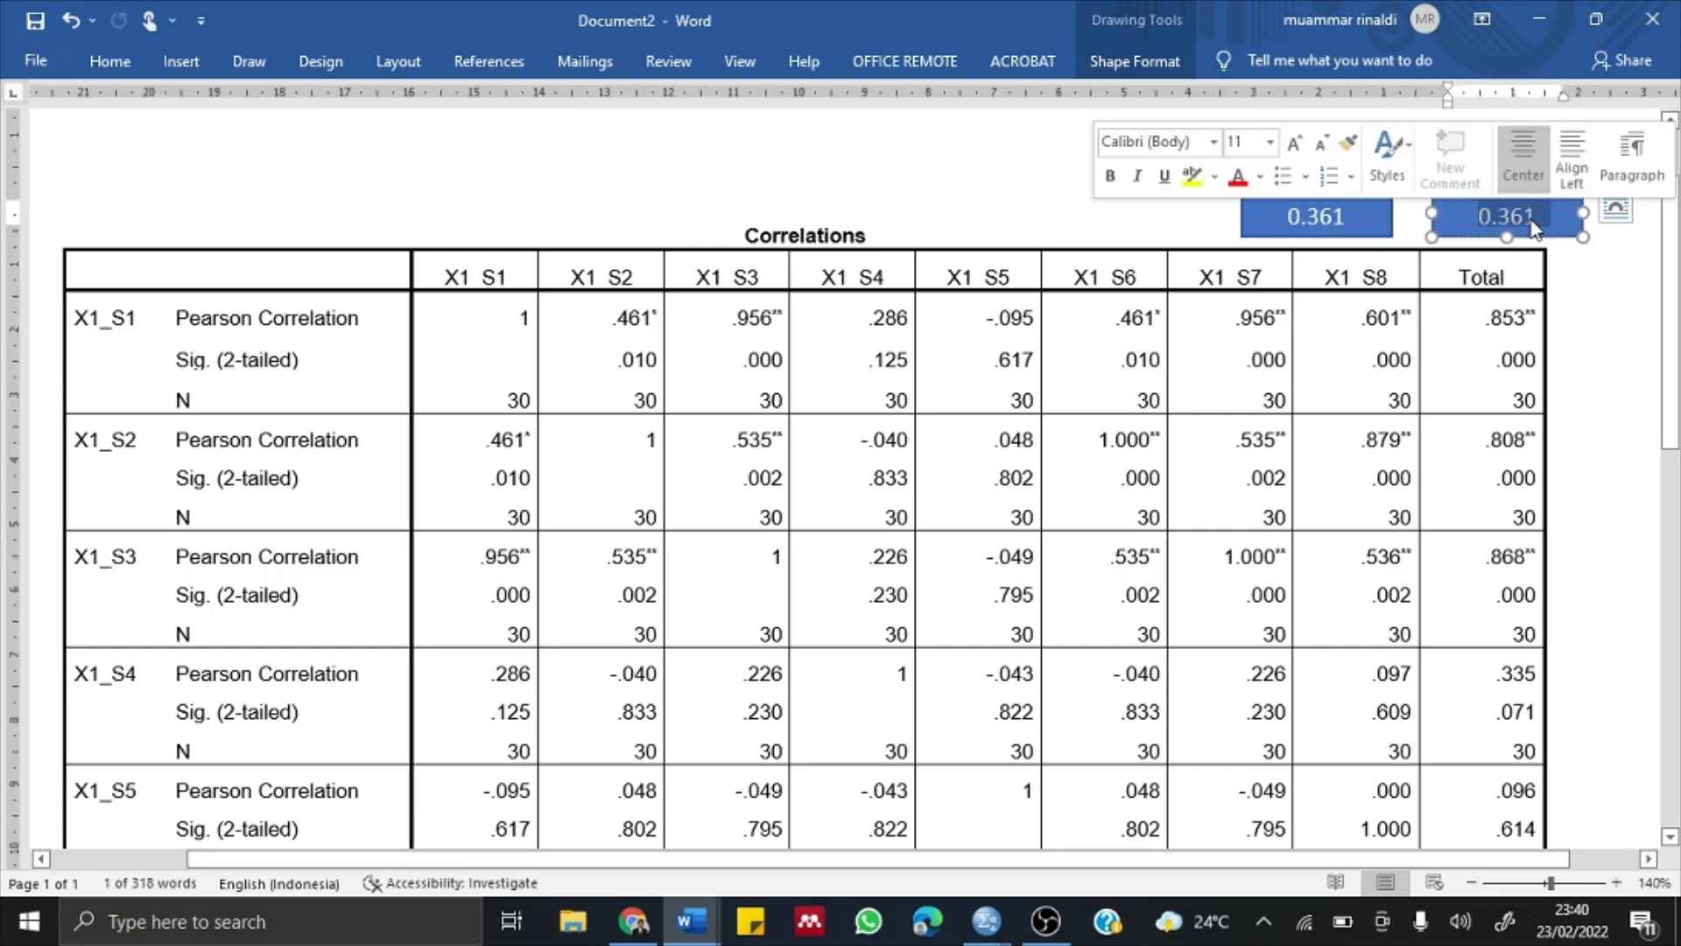
type("0.")
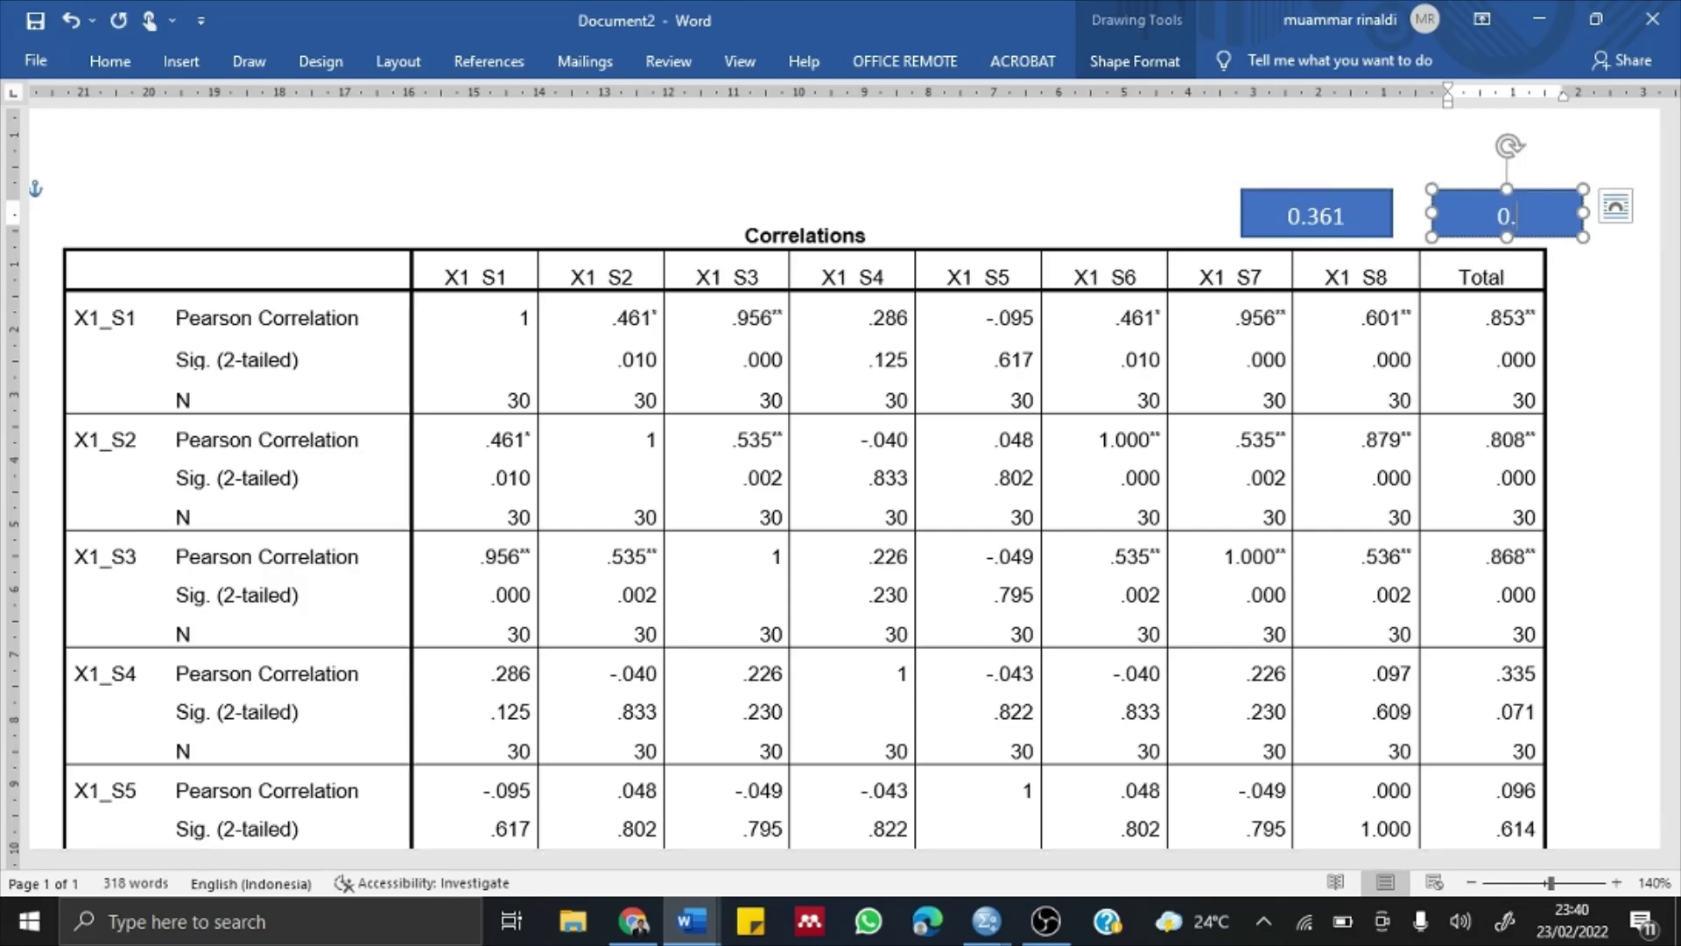
type("05")
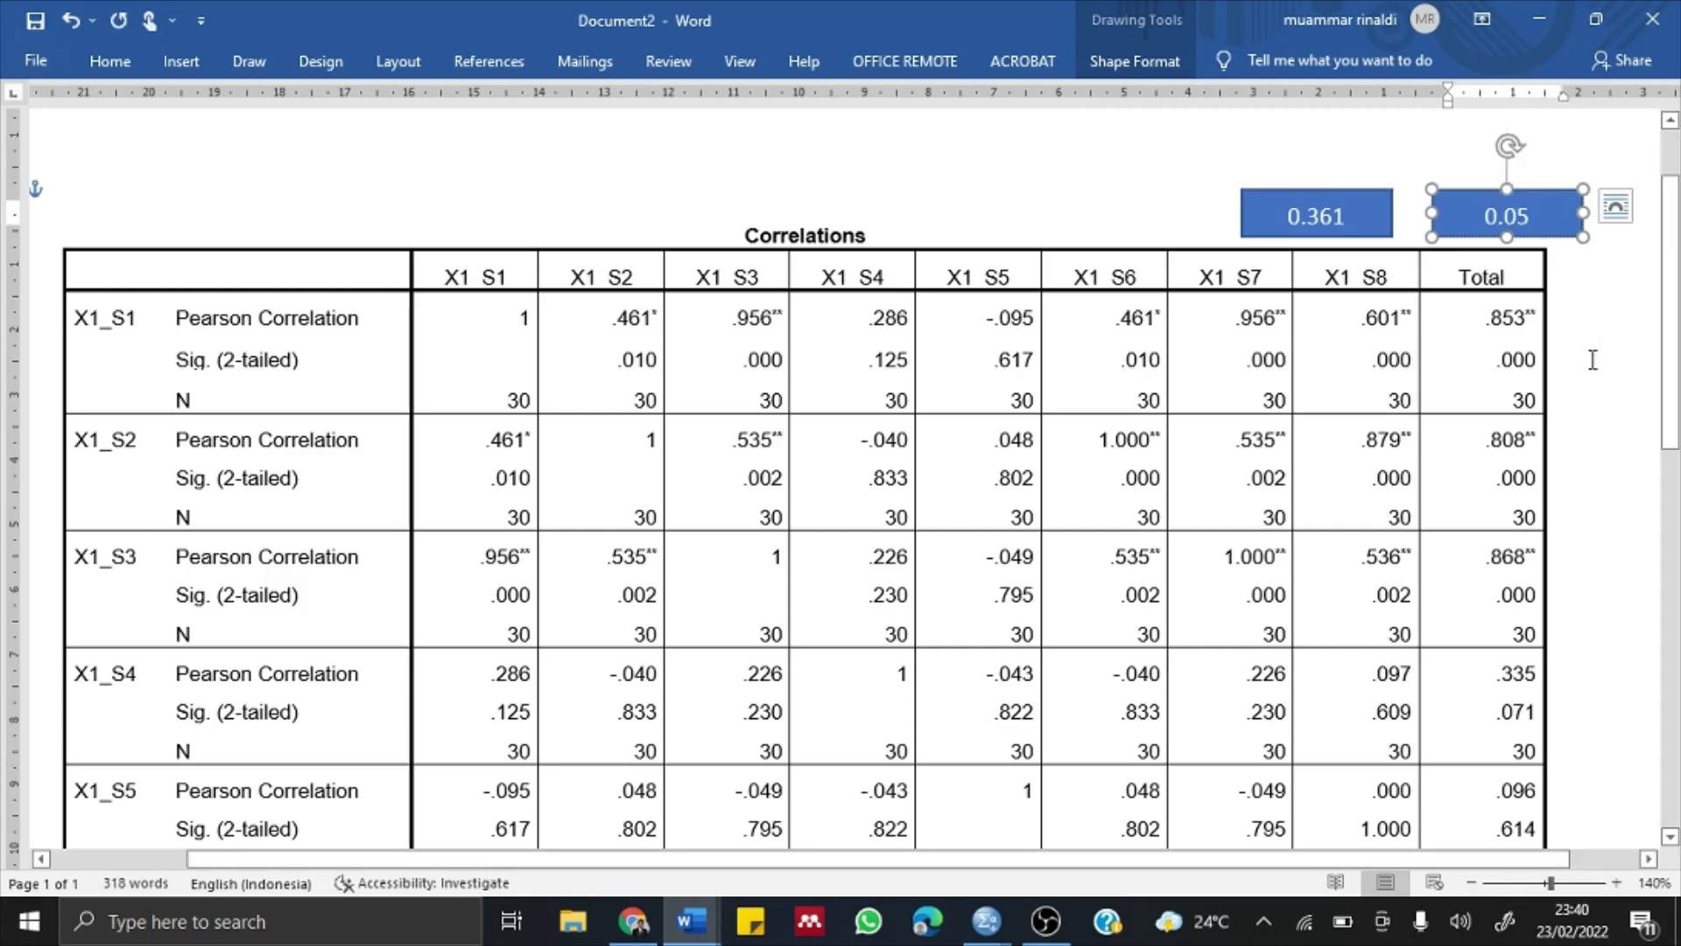
- Compare the items' Sig. (2-tailed) values in the Total column with the 0.05 threshold
left_click(1521, 365)
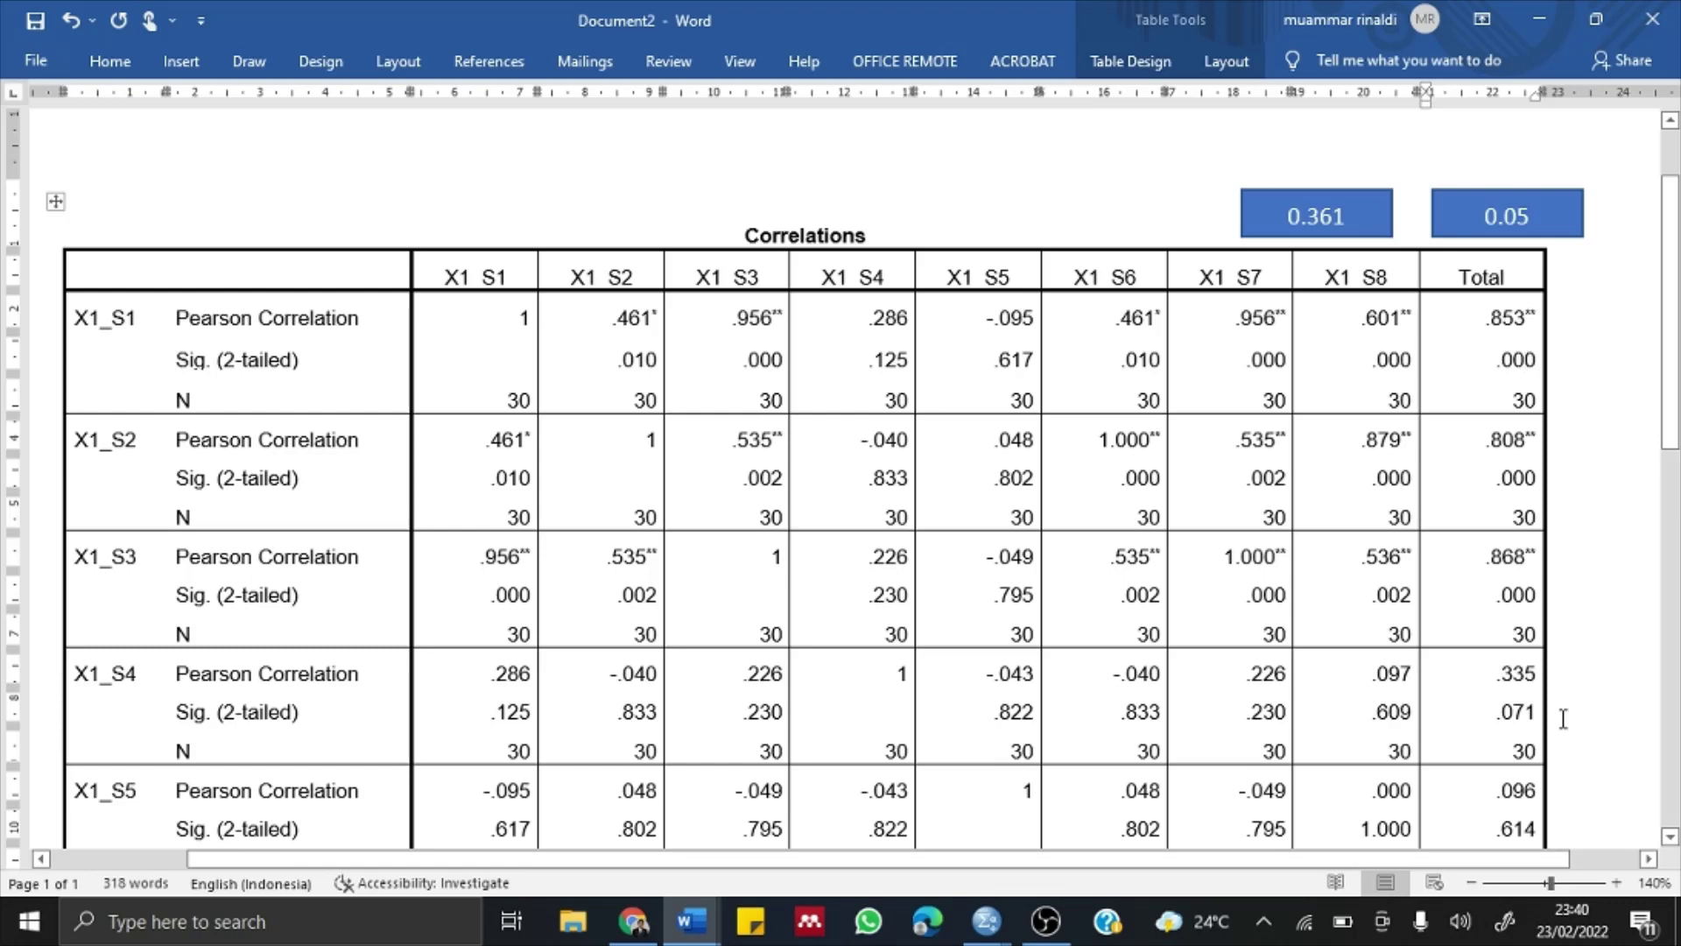
scroll(1563, 718, "down", 1)
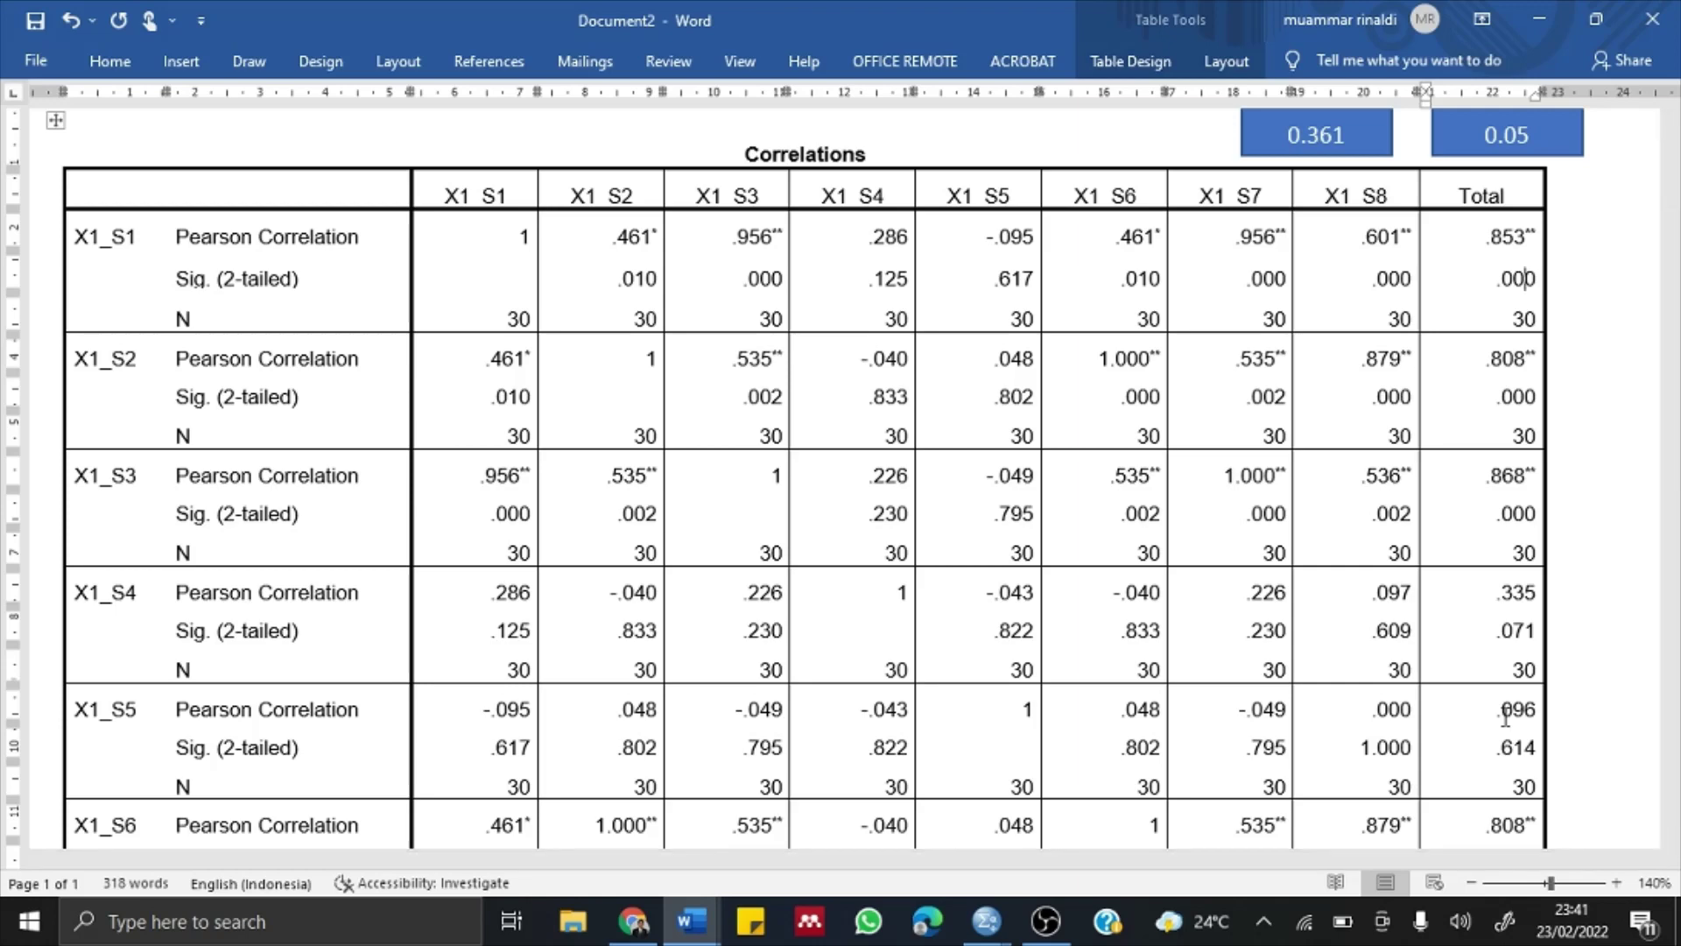
scroll(1505, 716, "up", 1)
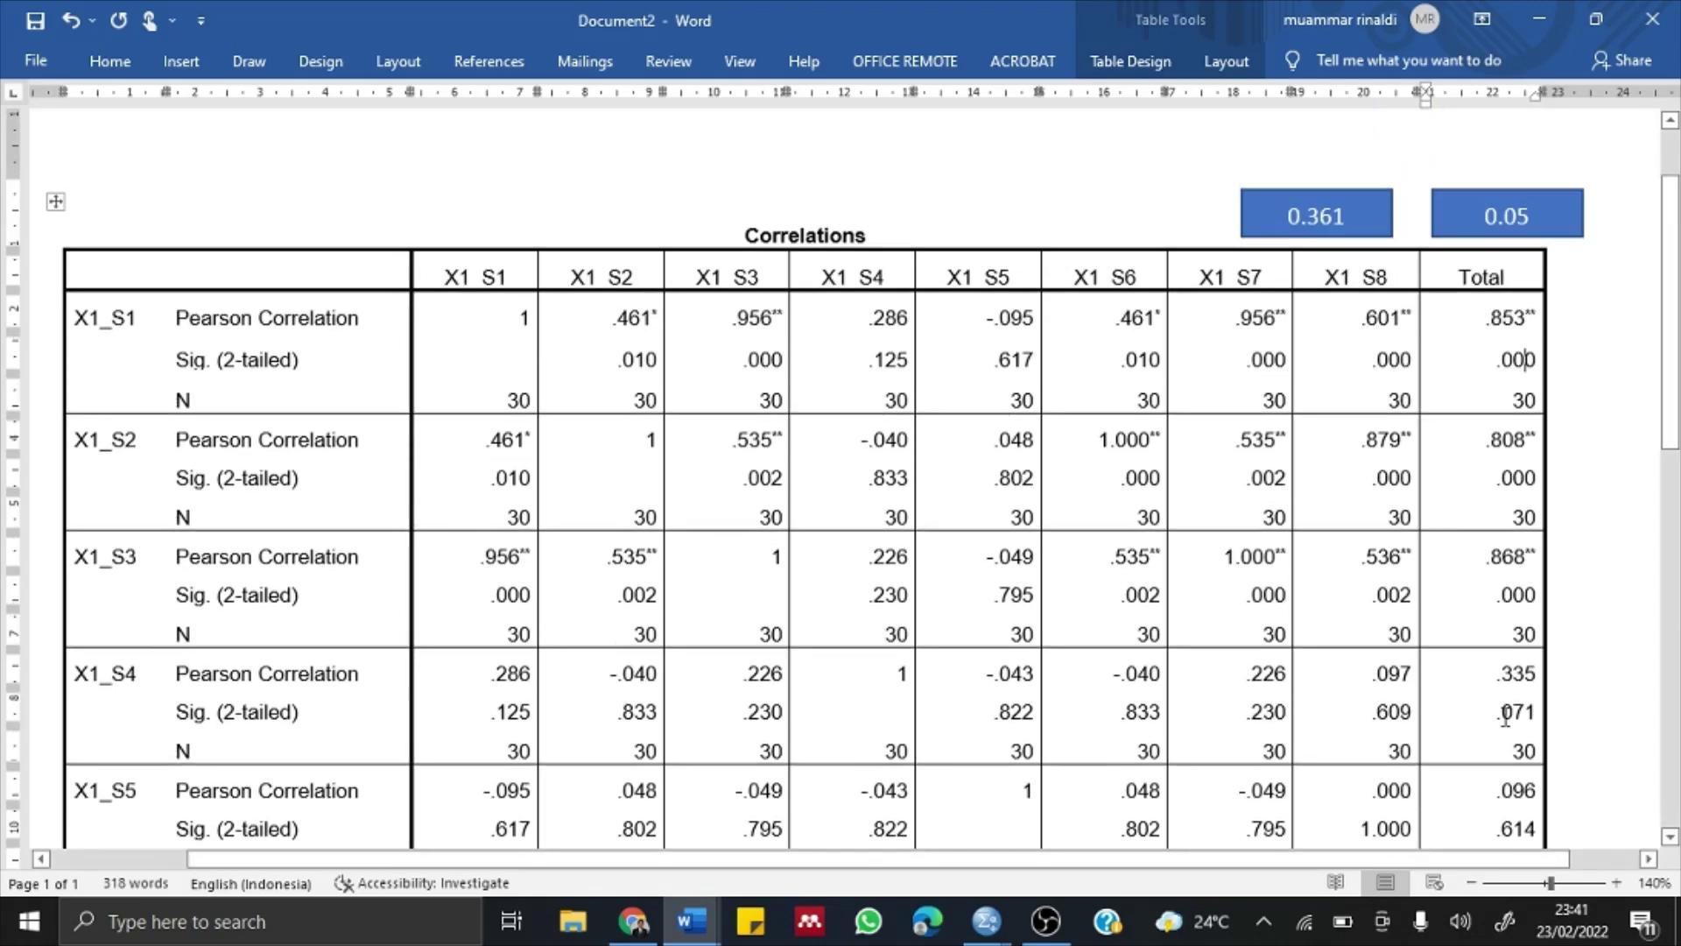